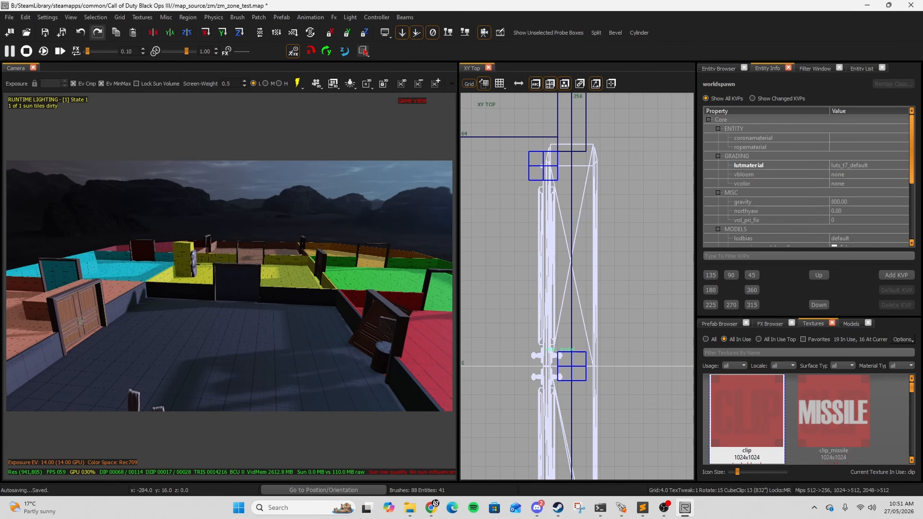
# Step: Convert both halves of the double door into script_model entities
pyautogui.moveTo(425, 363); pyautogui.dragTo(368, 396, button='right')
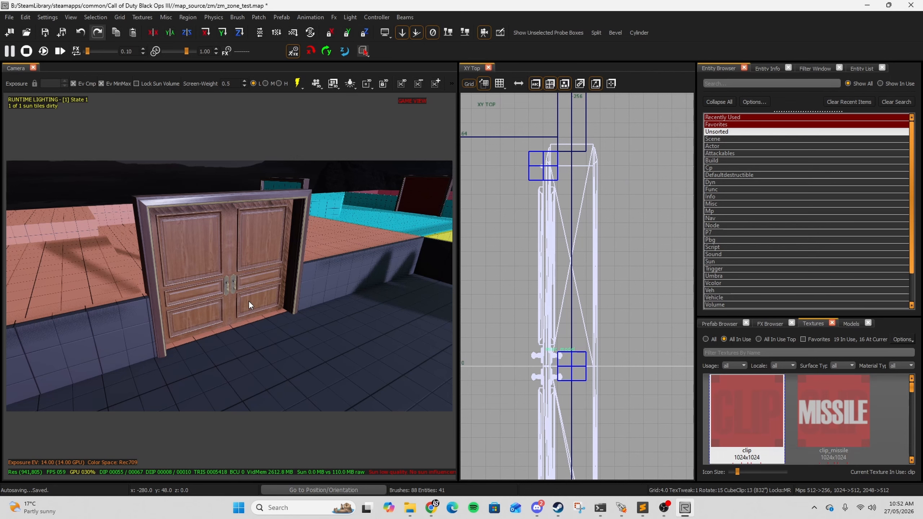
pyautogui.moveTo(238, 319); pyautogui.dragTo(226, 328, button='right')
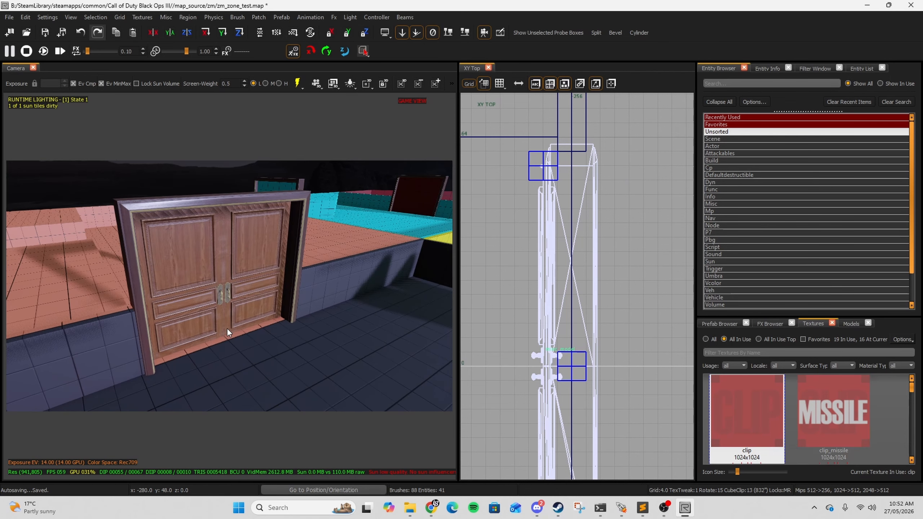
pyautogui.keyDown('shift'); pyautogui.click(208, 294); pyautogui.keyUp('shift')
pyautogui.keyDown('shift'); pyautogui.click(260, 282); pyautogui.keyUp('shift')
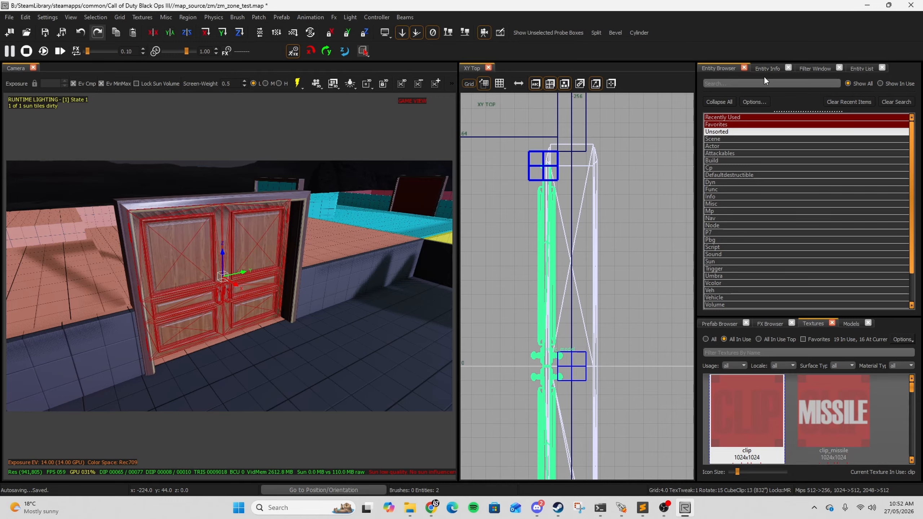
pyautogui.doubleClick(722, 248)
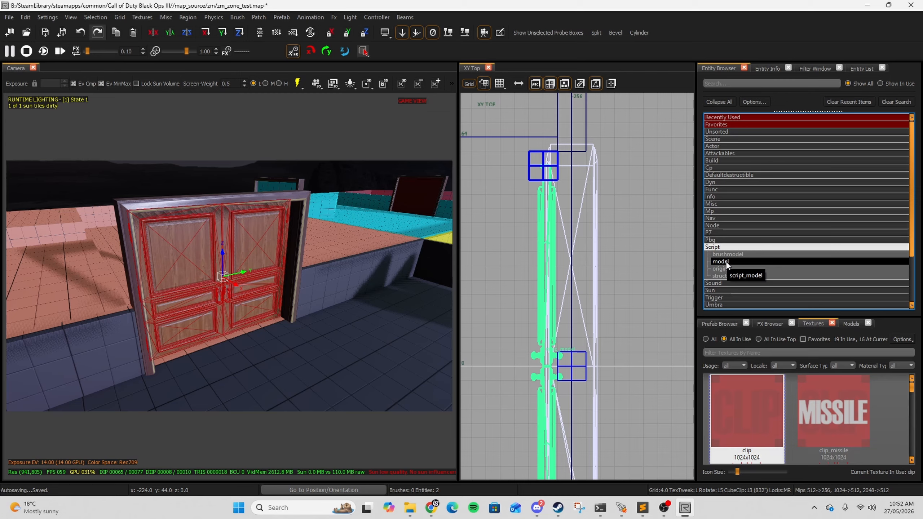
pyautogui.moveTo(725, 263)
pyautogui.mouseDown()
pyautogui.moveTo(250, 291)
pyautogui.moveTo(222, 267)
pyautogui.moveTo(223, 275)
pyautogui.mouseUp()
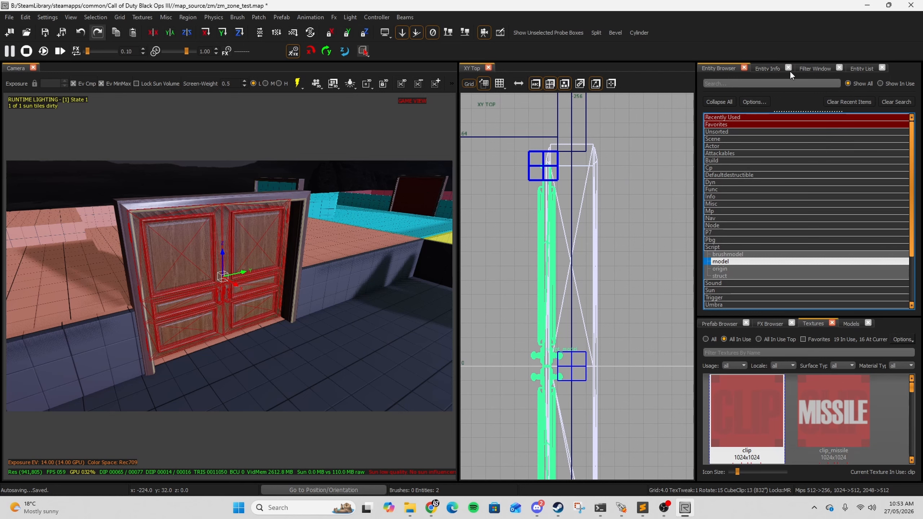
pyautogui.click(764, 68)
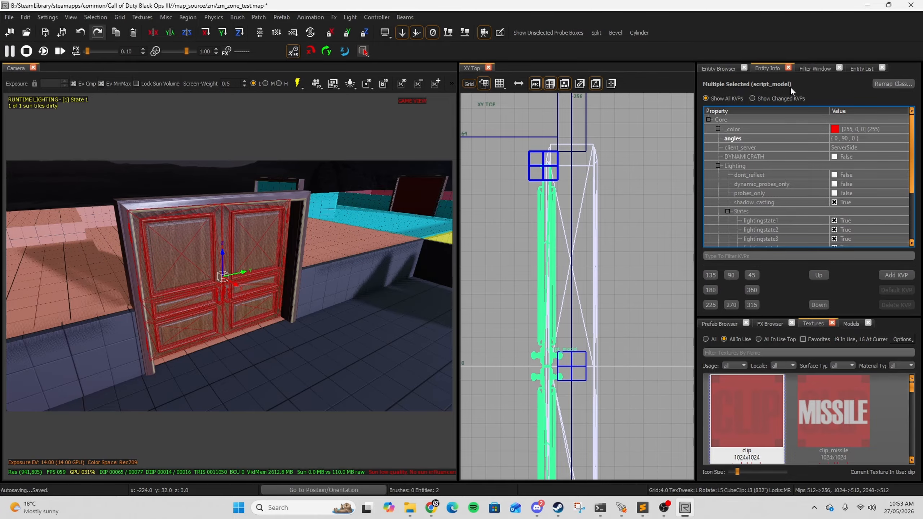
# Step: Select both door halves and set their targetname to door1
pyautogui.moveTo(311, 213); pyautogui.dragTo(305, 217, button='right')
pyautogui.press('Escape')
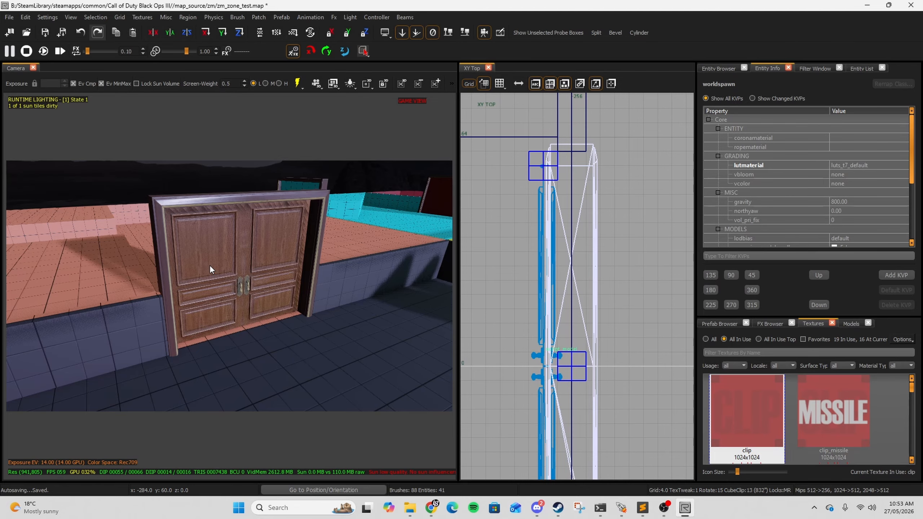
pyautogui.keyDown('shift'); pyautogui.click(209, 265); pyautogui.keyUp('shift')
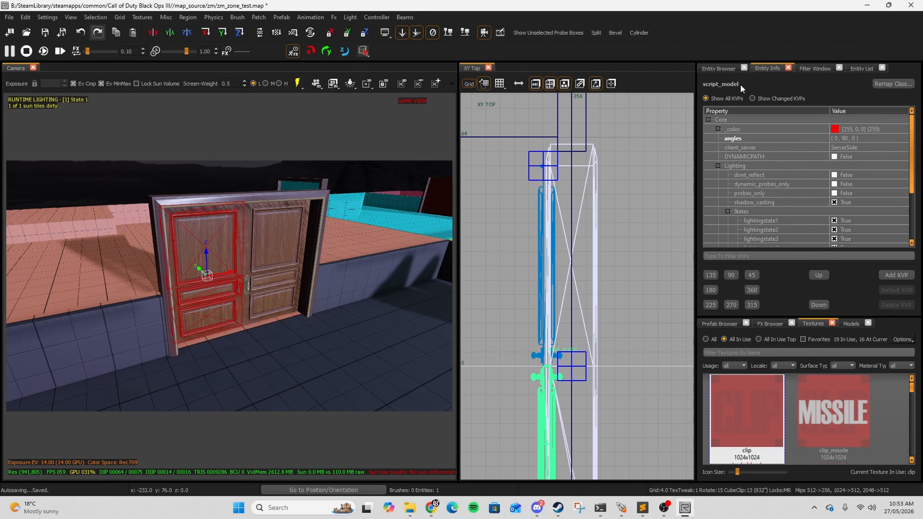
pyautogui.moveTo(291, 236); pyautogui.dragTo(287, 238, button='right')
pyautogui.keyDown('shift'); pyautogui.click(286, 238); pyautogui.keyUp('shift')
pyautogui.moveTo(913, 158); pyautogui.dragTo(911, 201)
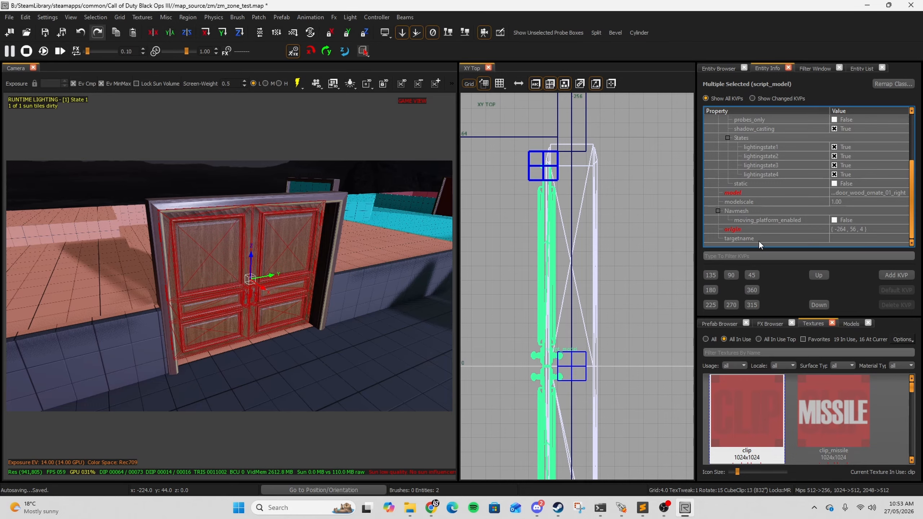
pyautogui.click(847, 237)
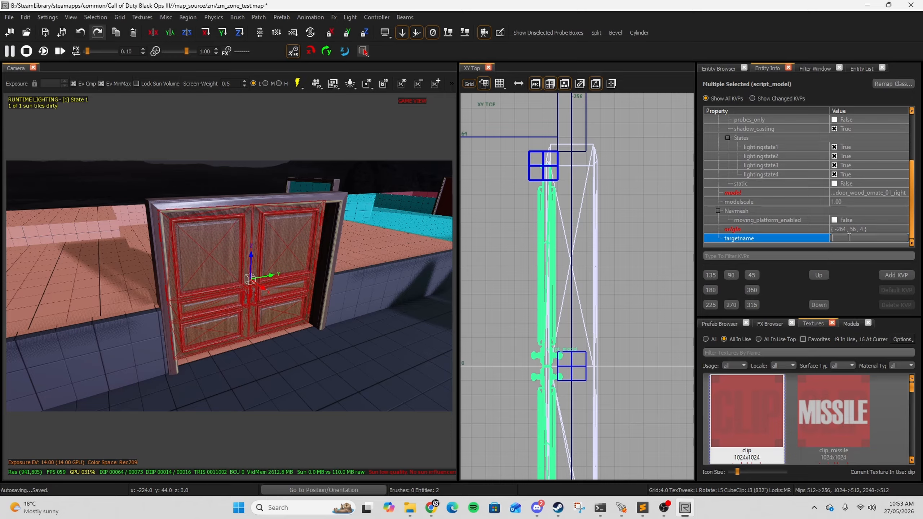
pyautogui.write('door1')
pyautogui.press('Return')
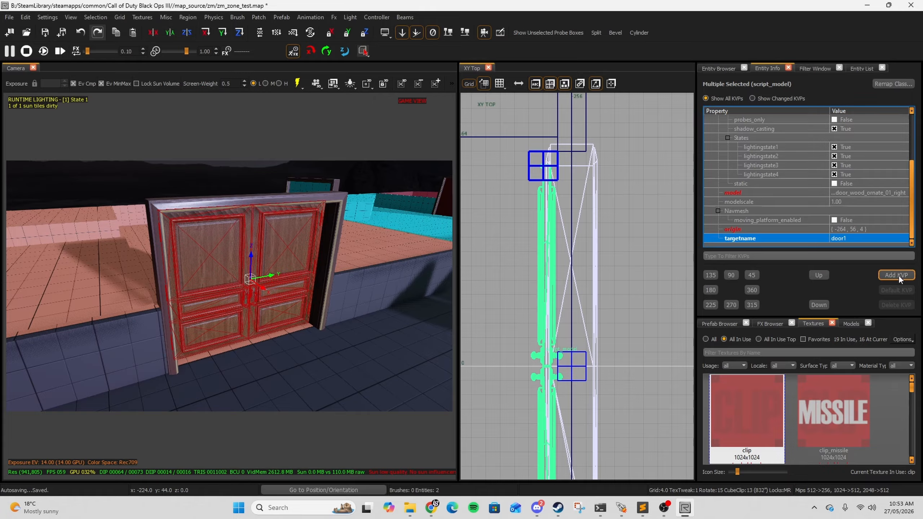
# Step: Add a script_string key with the value rotate to both door halves
pyautogui.click(896, 274)
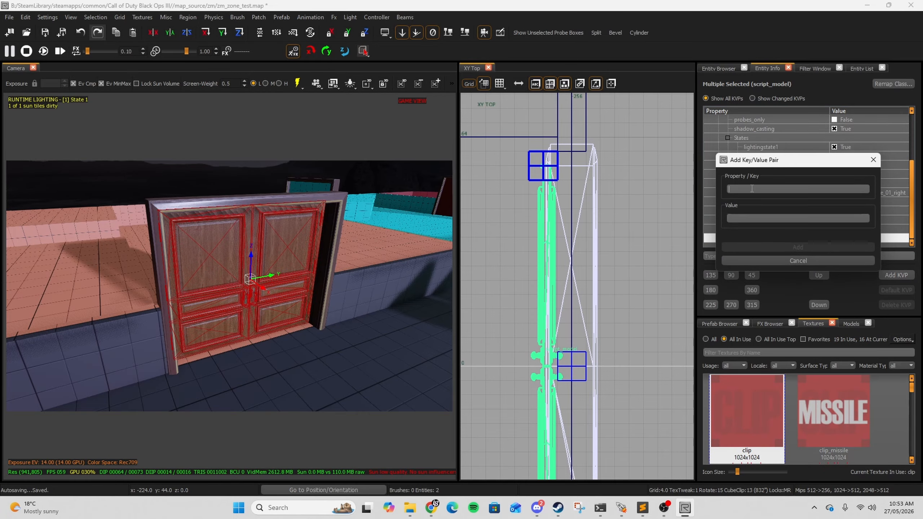
pyautogui.write('script_')
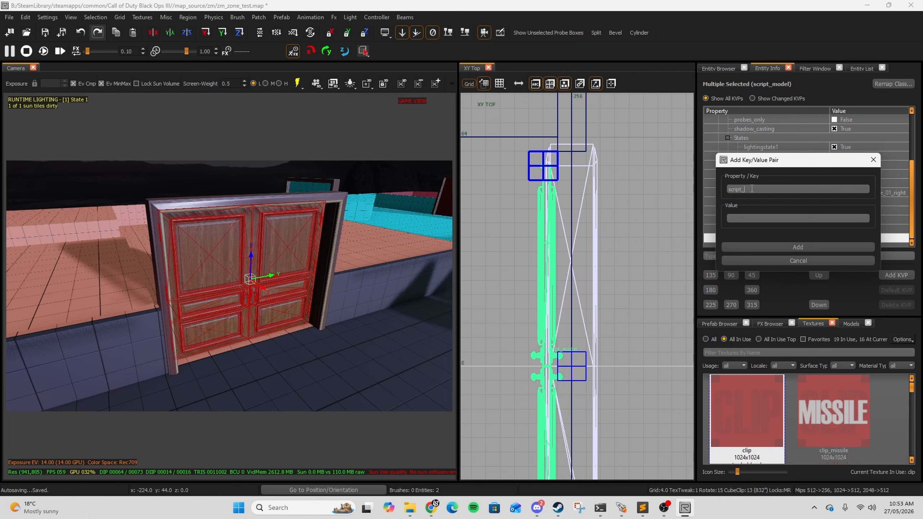
pyautogui.write('string')
pyautogui.click(757, 218)
pyautogui.write('rotate')
pyautogui.click(787, 250)
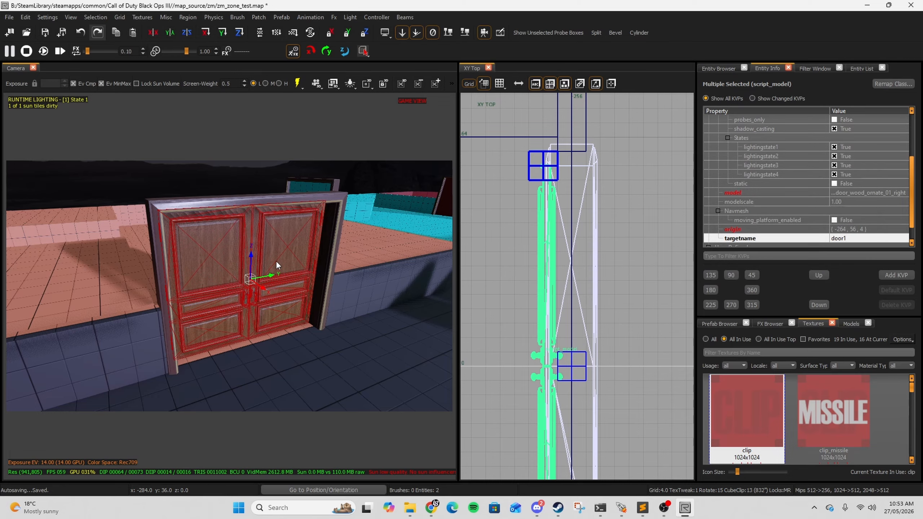
# Step: Add a script_angles key with the value 0 0 0 to both door halves
pyautogui.click(892, 275)
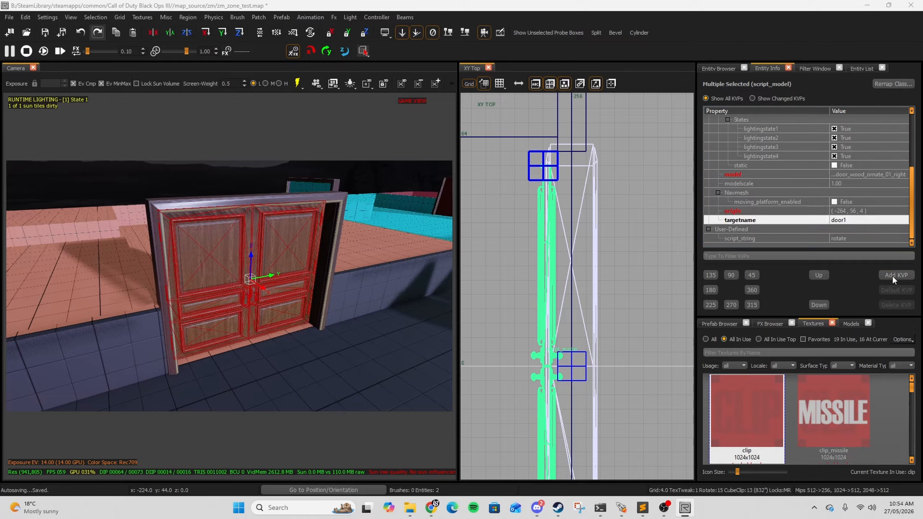
pyautogui.write('sc')
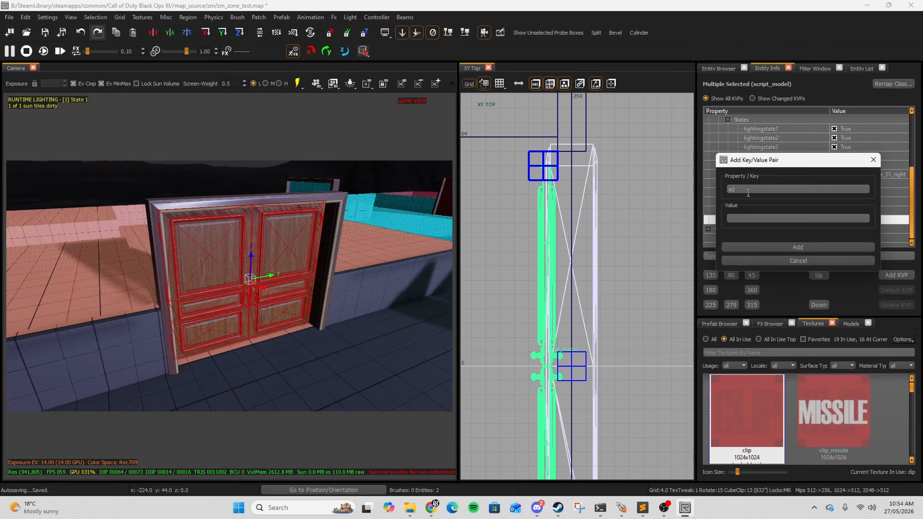
pyautogui.write('ript_angles')
pyautogui.click(738, 219)
pyautogui.press('Return')
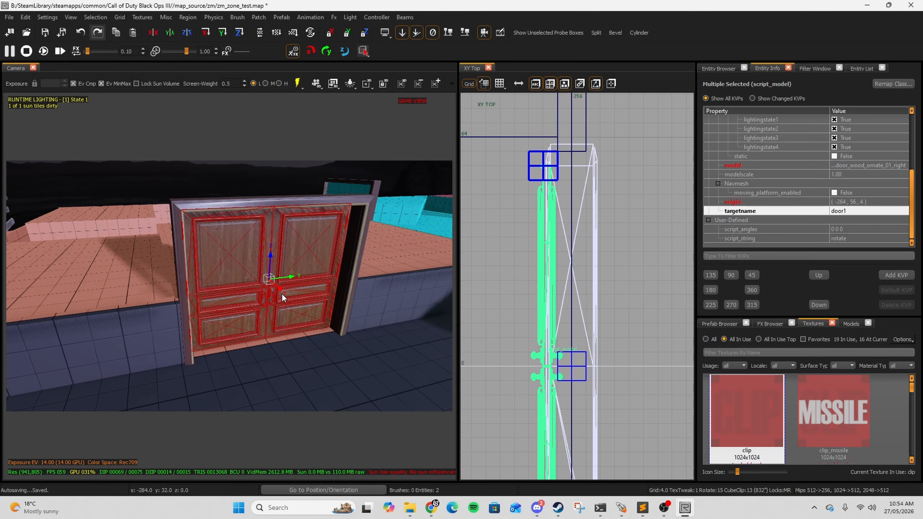
# Step: Select the right door and rotate it open and back again in the top view to test its swing
pyautogui.press('Escape')
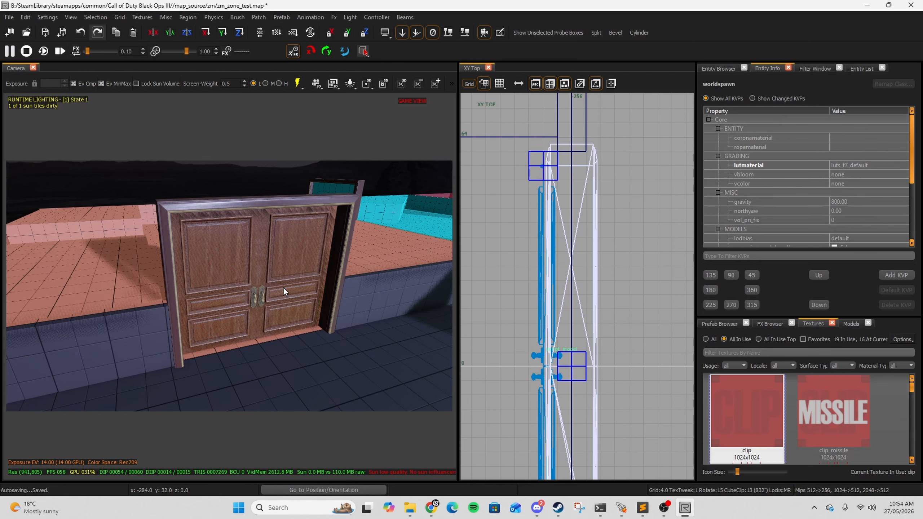
pyautogui.click(296, 273)
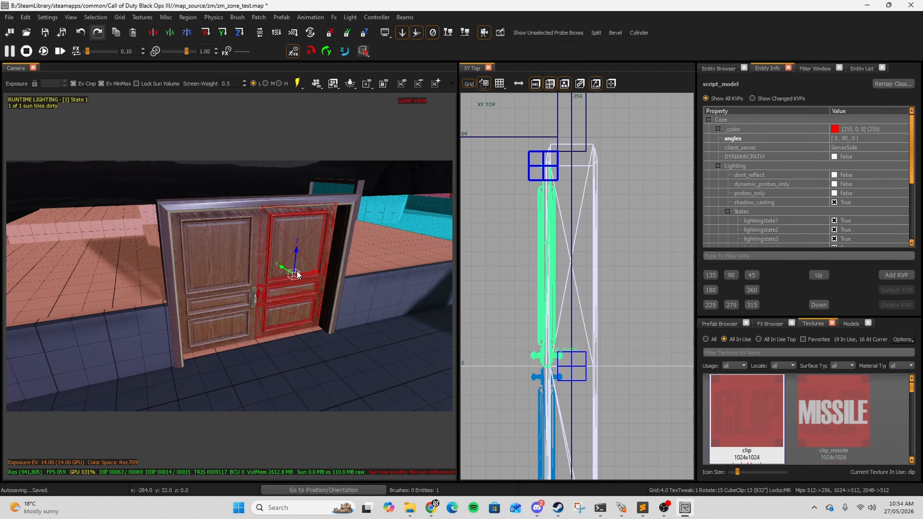
pyautogui.press('r')
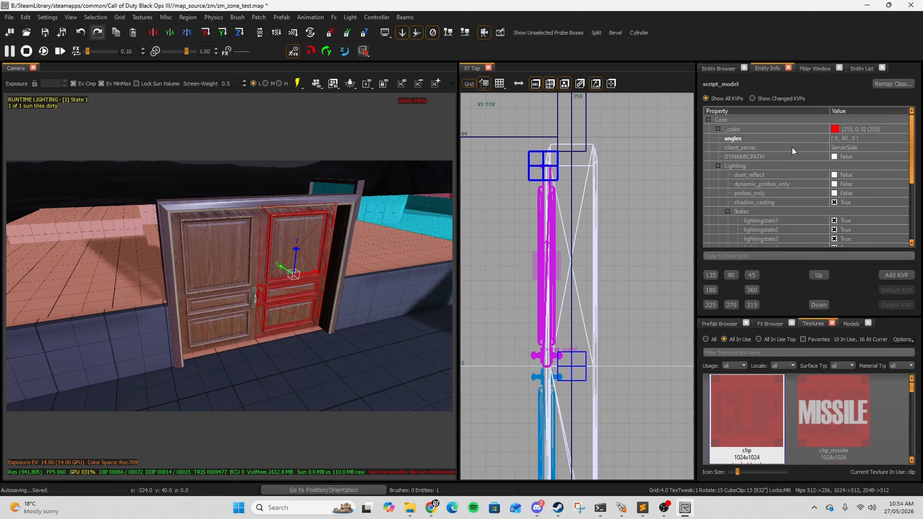
pyautogui.scroll(-1, 614, 178)
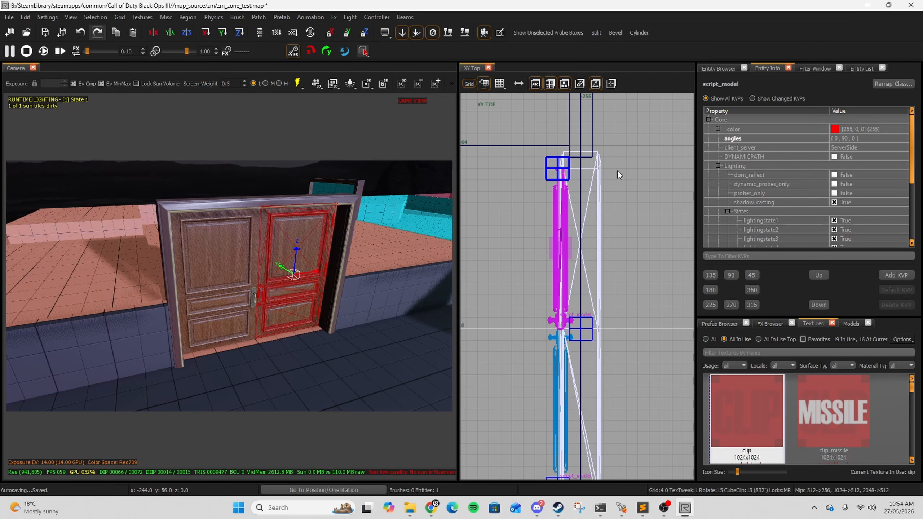
pyautogui.moveTo(601, 130); pyautogui.dragTo(640, 202)
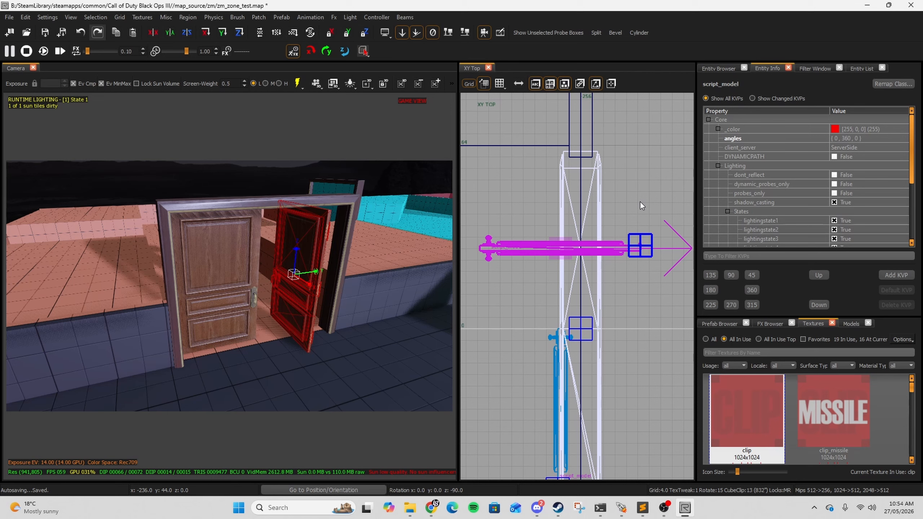
pyautogui.moveTo(640, 201); pyautogui.dragTo(595, 131)
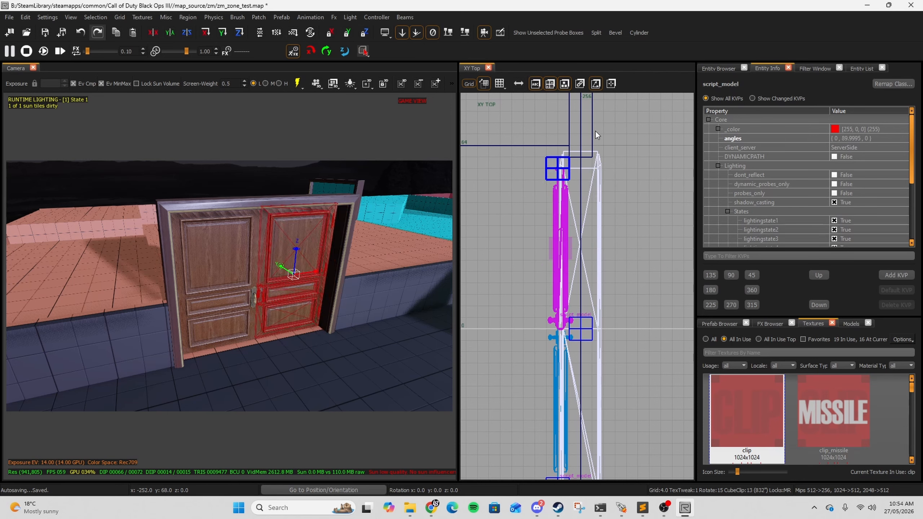
# Step: Enter a new script_angles value for the right door
pyautogui.scroll(-4, 850, 191)
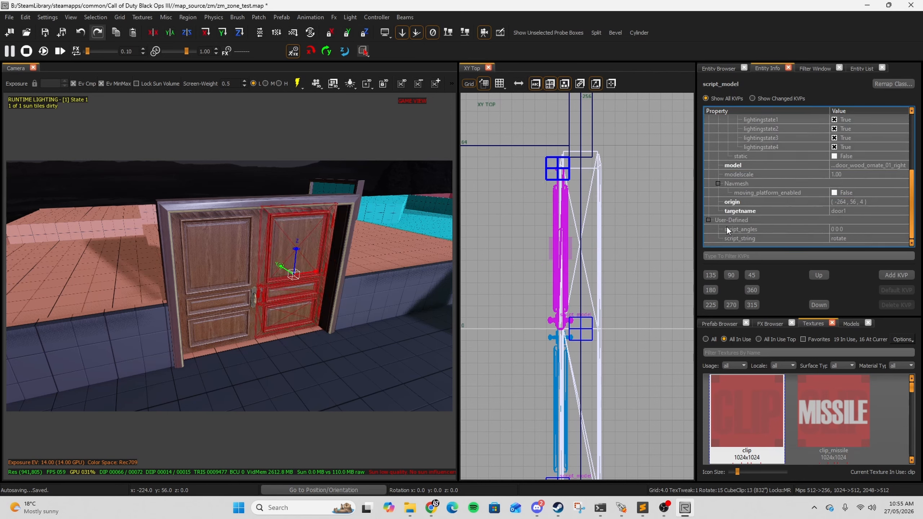
pyautogui.click(846, 229)
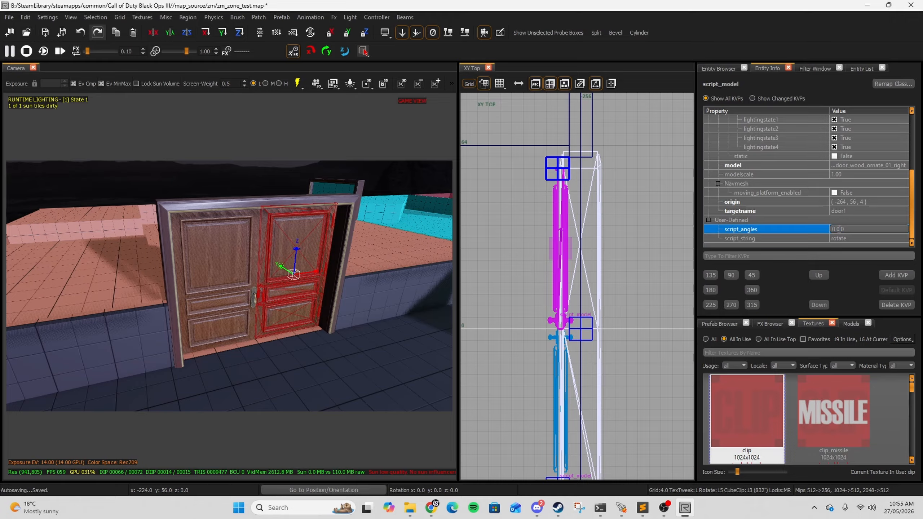
pyautogui.write('36')
pyautogui.scroll(4, 848, 178)
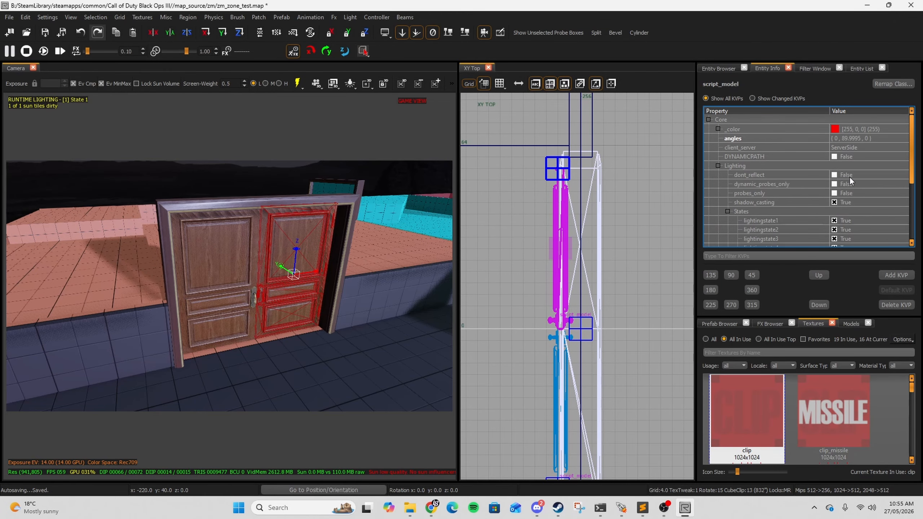
pyautogui.moveTo(620, 184); pyautogui.dragTo(620, 188, button='right')
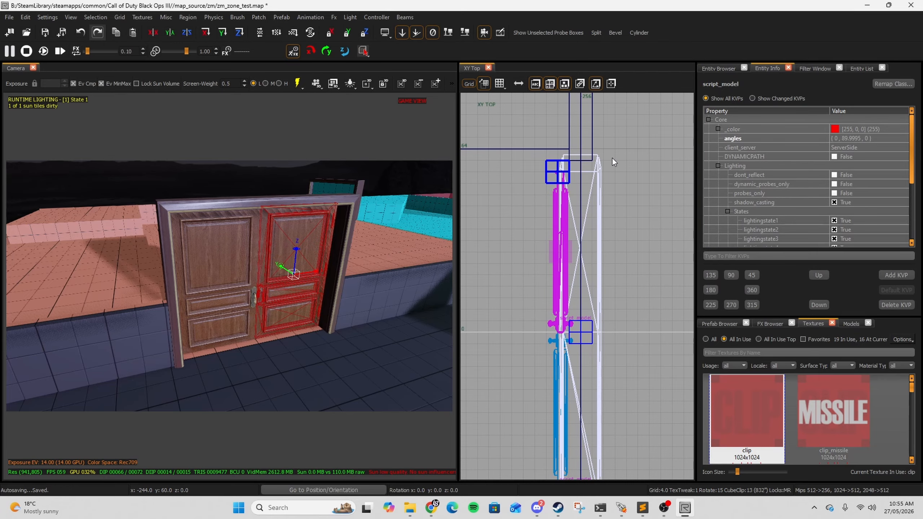
pyautogui.moveTo(612, 159); pyautogui.dragTo(643, 218)
pyautogui.hotkey('ctrl', 'z')
# Step: Select the left door and set its script_angles to 0 180 0
pyautogui.moveTo(286, 270); pyautogui.dragTo(259, 287, button='right')
pyautogui.press('Escape')
pyautogui.keyDown('shift'); pyautogui.click(259, 287); pyautogui.keyUp('shift')
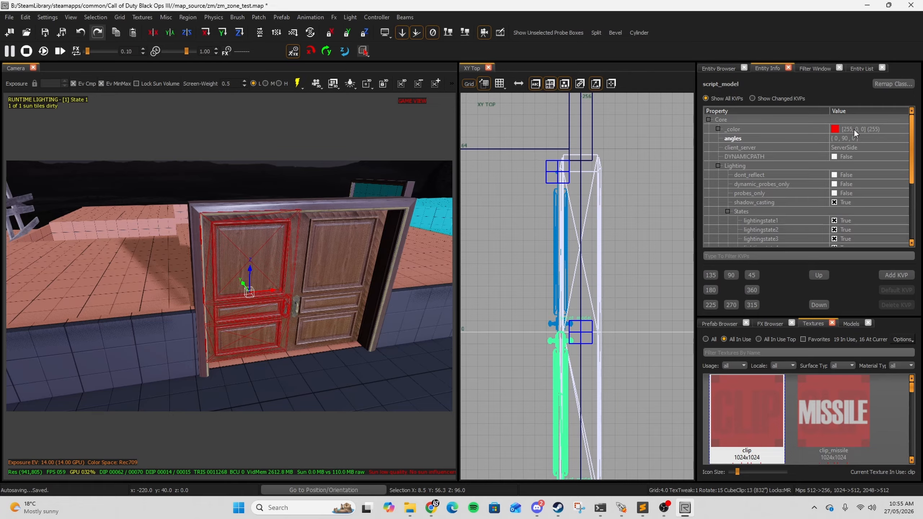
pyautogui.press('r')
pyautogui.moveTo(597, 441); pyautogui.dragTo(587, 316, button='right')
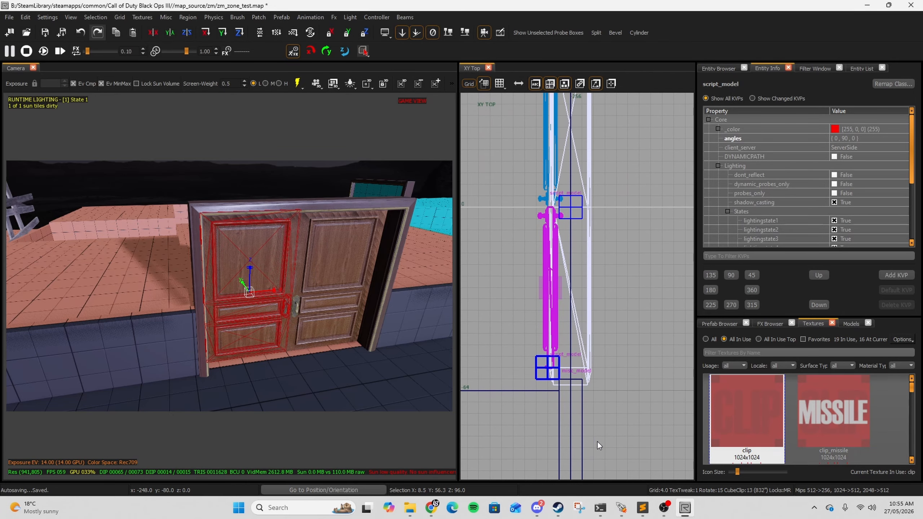
pyautogui.moveTo(558, 458); pyautogui.dragTo(596, 434)
pyautogui.moveTo(596, 434); pyautogui.dragTo(596, 452)
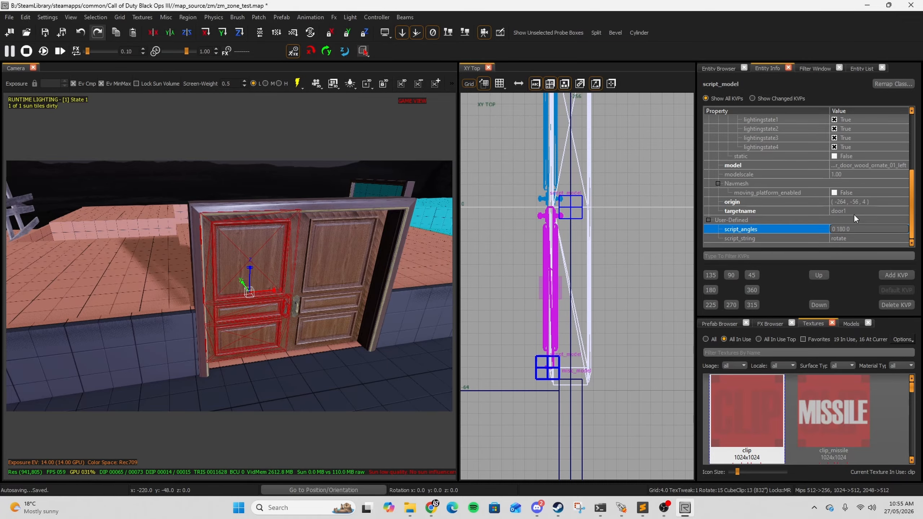
pyautogui.moveTo(349, 253); pyautogui.dragTo(272, 258, button='right')
pyautogui.press('Escape')
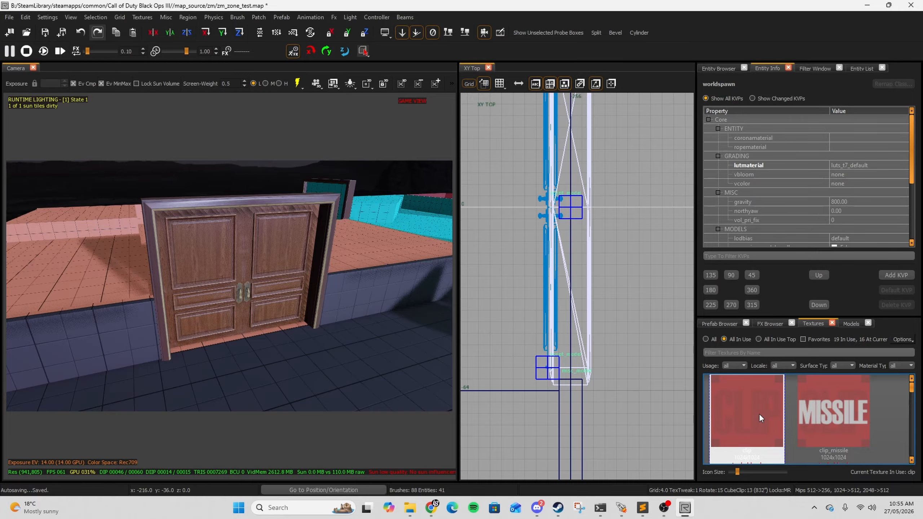
# Step: Select the clip brush across the doorway and raise its top to about 108 units in the front view
pyautogui.scroll(-4, 592, 212)
pyautogui.press('g')
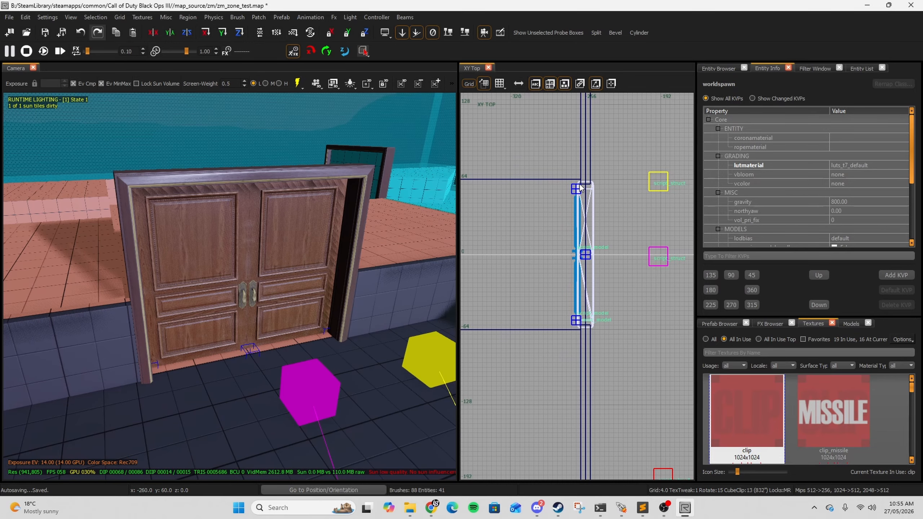
pyautogui.moveTo(608, 198); pyautogui.dragTo(597, 201, button='right')
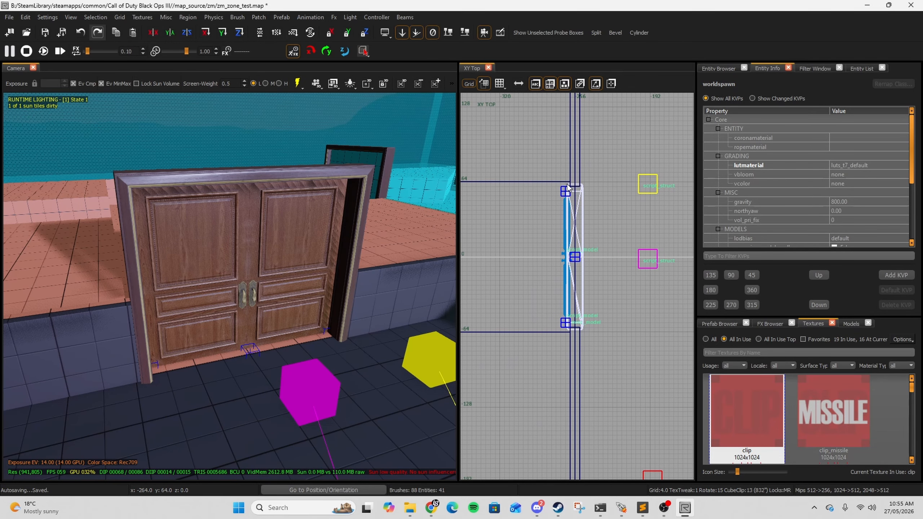
pyautogui.moveTo(566, 182)
pyautogui.mouseDown()
pyautogui.moveTo(581, 216)
pyautogui.moveTo(585, 330)
pyautogui.mouseUp()
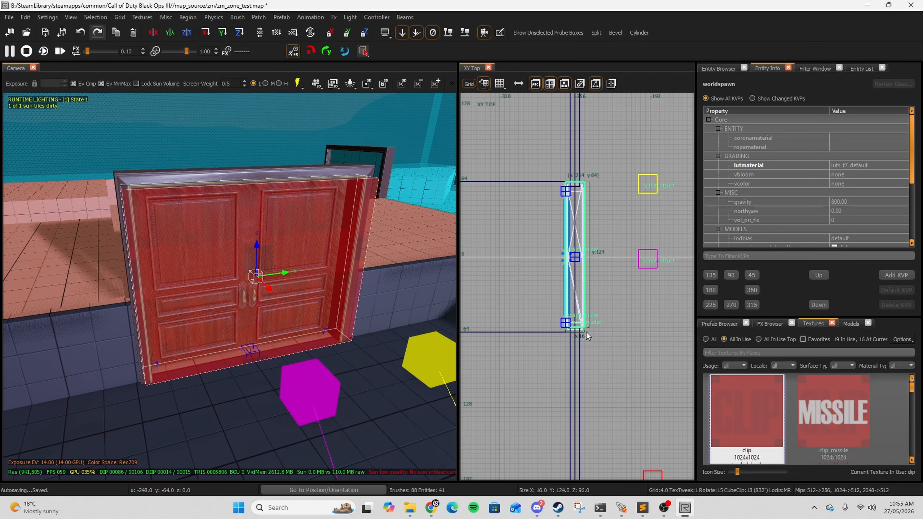
pyautogui.hotkey('ctrl', 'Tab')
pyautogui.scroll(5, 585, 231)
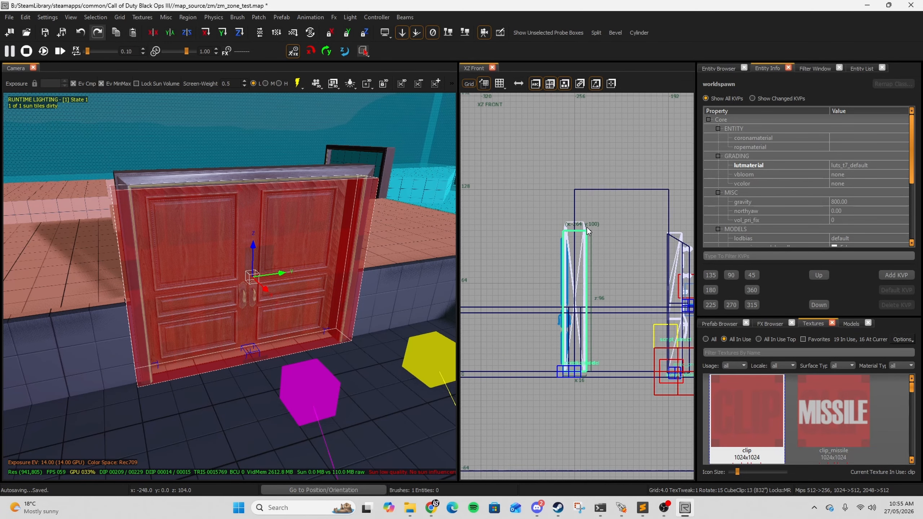
pyautogui.moveTo(566, 231); pyautogui.dragTo(565, 207)
pyautogui.scroll(-4, 565, 214)
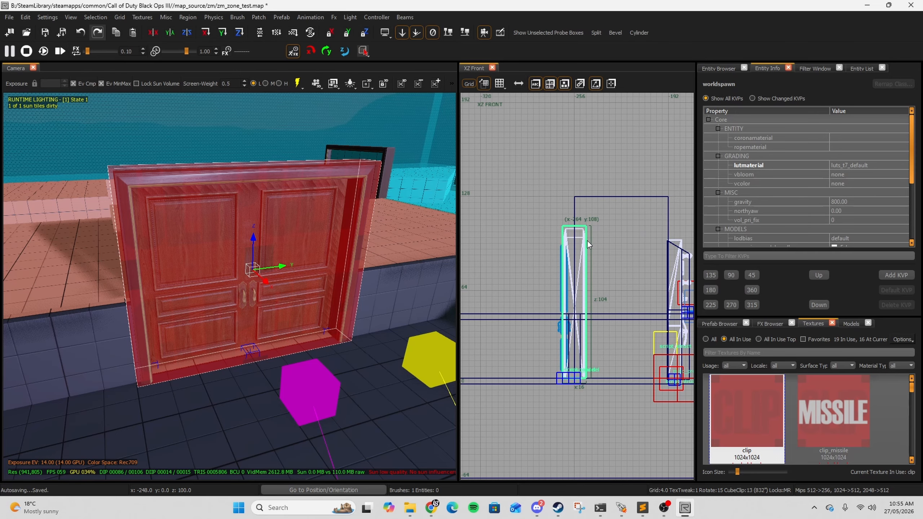
pyautogui.hotkey('ctrl', 'Tab')
pyautogui.scroll(2, 478, 214)
pyautogui.scroll(-2, 490, 215)
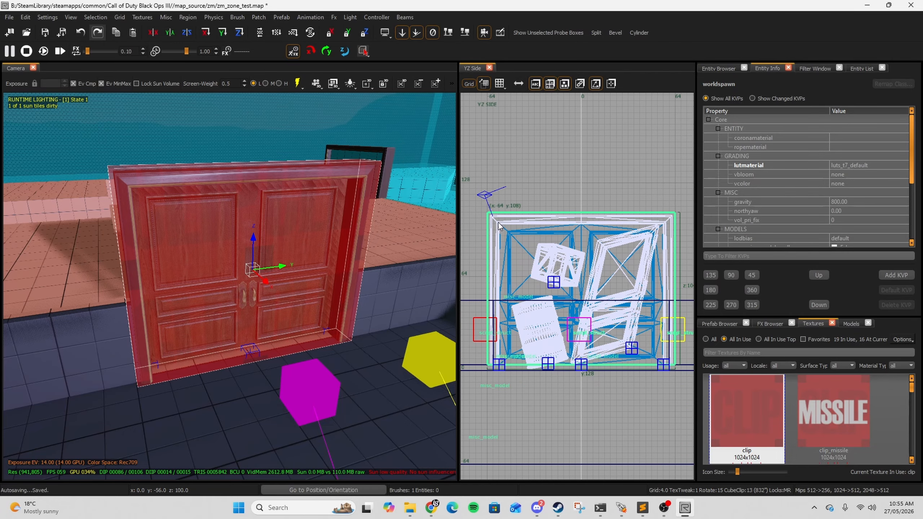
# Step: Resize the clip brush in the top view so it fits the thickness and width of the door frame
pyautogui.hotkey('ctrl', 'Tab')
pyautogui.scroll(-1, 588, 248)
pyautogui.scroll(5, 578, 223)
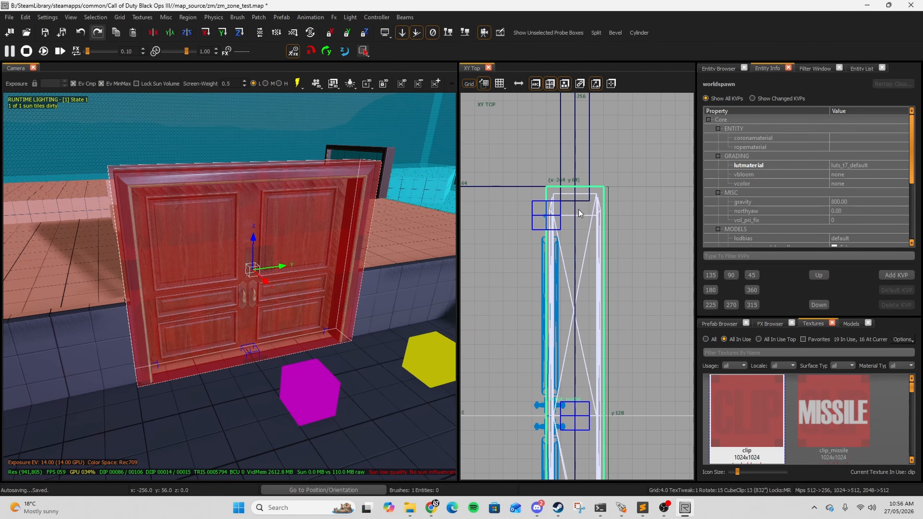
pyautogui.moveTo(624, 251); pyautogui.dragTo(574, 251)
pyautogui.moveTo(555, 164); pyautogui.dragTo(552, 191)
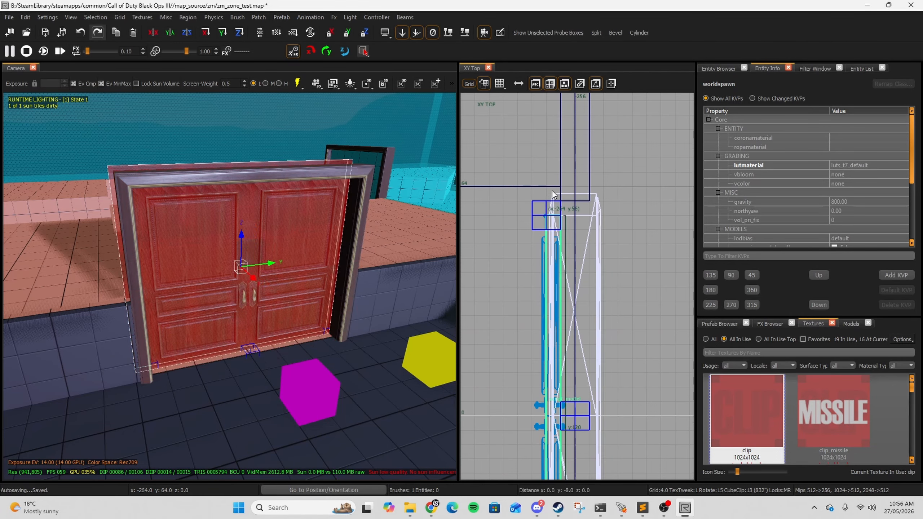
pyautogui.moveTo(578, 263); pyautogui.dragTo(576, 120, button='right')
pyautogui.moveTo(594, 446)
pyautogui.mouseDown()
pyautogui.moveTo(586, 397)
pyautogui.moveTo(587, 412)
pyautogui.mouseUp()
pyautogui.scroll(-2, 615, 352)
pyautogui.moveTo(602, 364); pyautogui.dragTo(602, 384)
pyautogui.moveTo(601, 367); pyautogui.dragTo(573, 382, button='right')
pyautogui.moveTo(611, 345); pyautogui.dragTo(634, 342)
pyautogui.moveTo(589, 95); pyautogui.dragTo(588, 298, button='right')
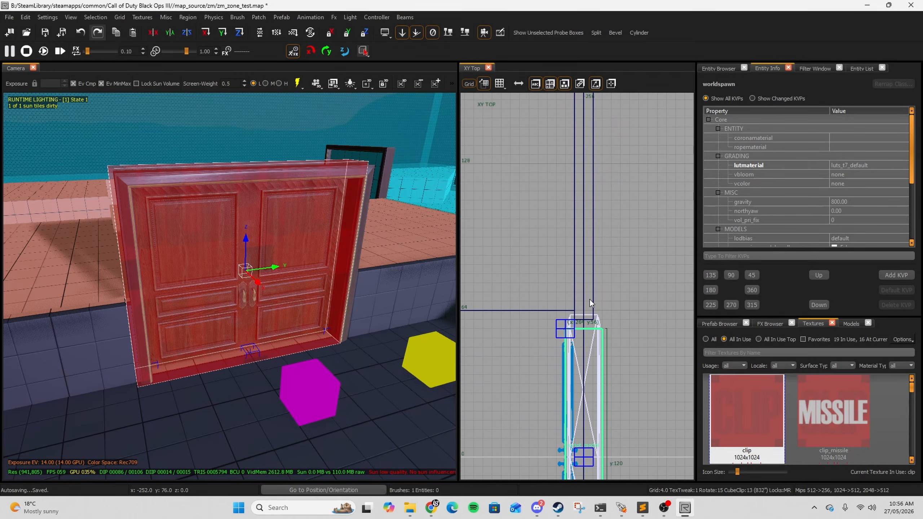
pyautogui.moveTo(578, 316); pyautogui.dragTo(576, 300)
# Step: Convert the selected clip brush into a script_brushmodel entity from the entity browser
pyautogui.hotkey('ctrl', 'Tab')
pyautogui.hotkey('ctrl', 'Tab')
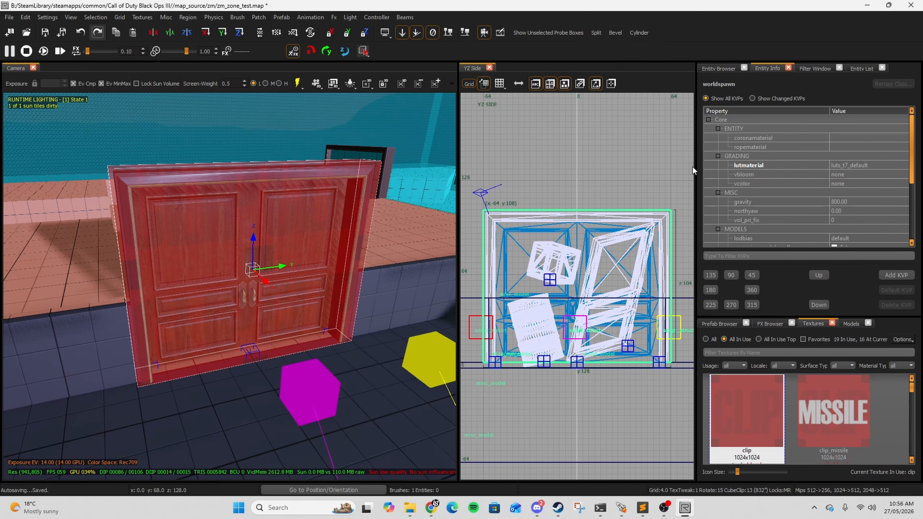
pyautogui.click(727, 69)
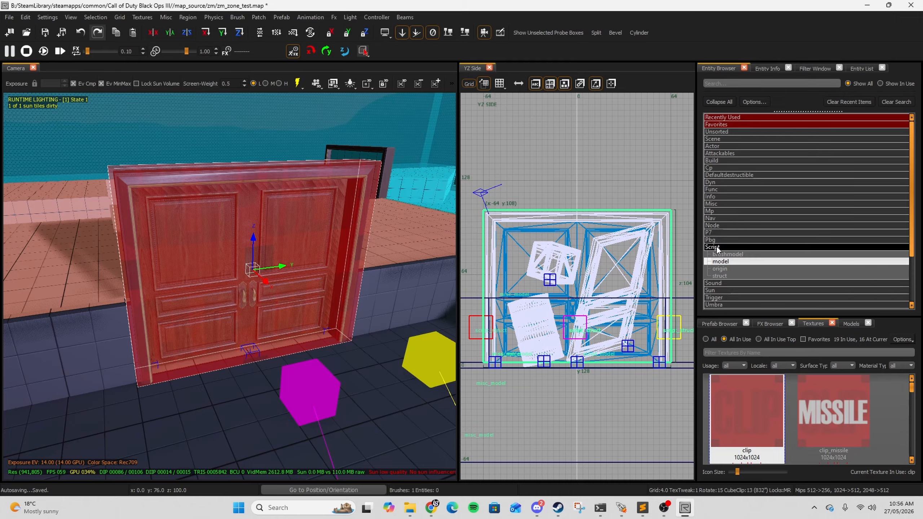
pyautogui.moveTo(732, 254)
pyautogui.mouseDown()
pyautogui.moveTo(742, 254)
pyautogui.moveTo(266, 290)
pyautogui.mouseUp()
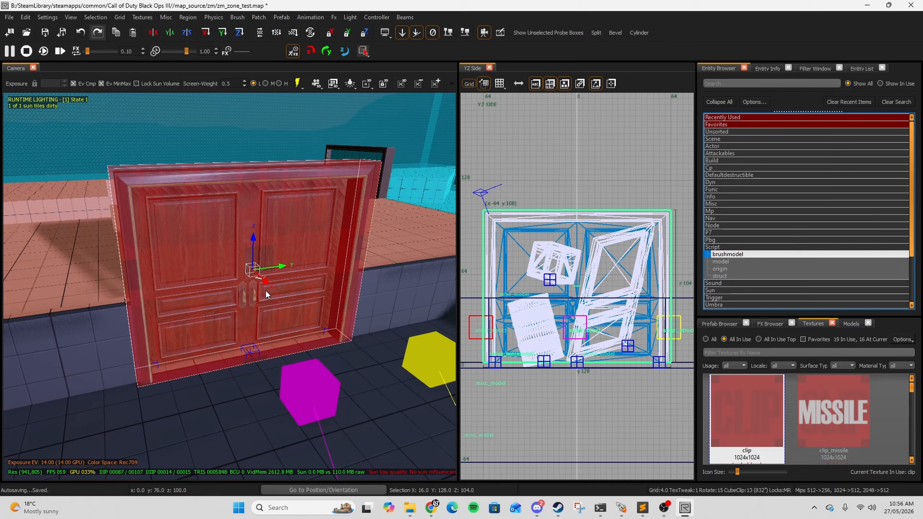
# Step: Enable DYNAMICPATH on the script_brushmodel
pyautogui.click(769, 69)
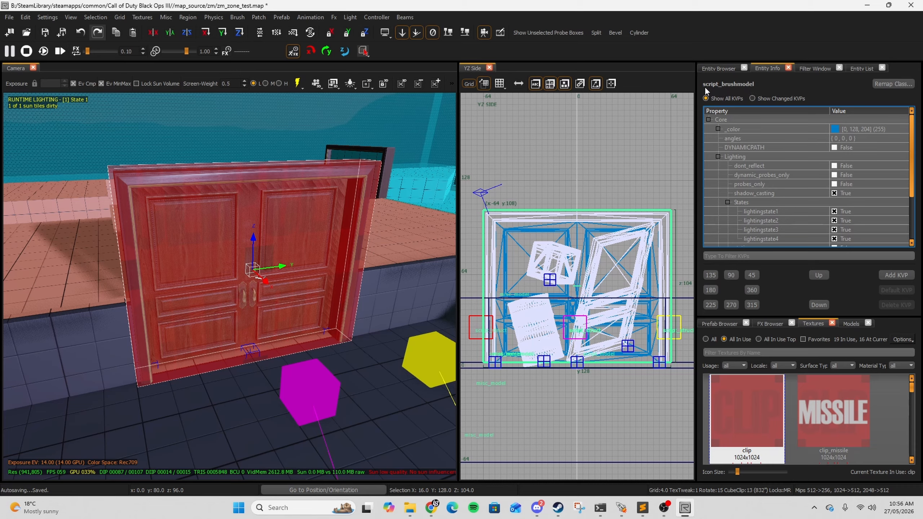
pyautogui.click(744, 147)
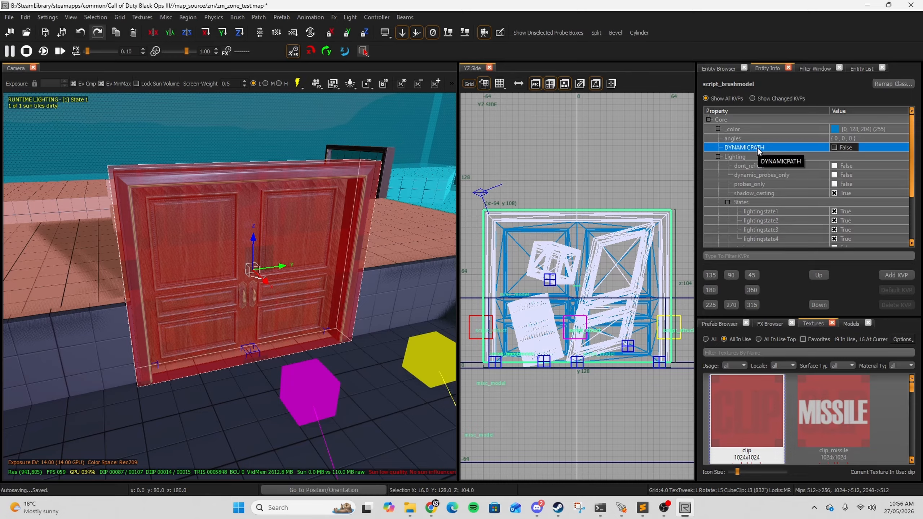
pyautogui.click(834, 148)
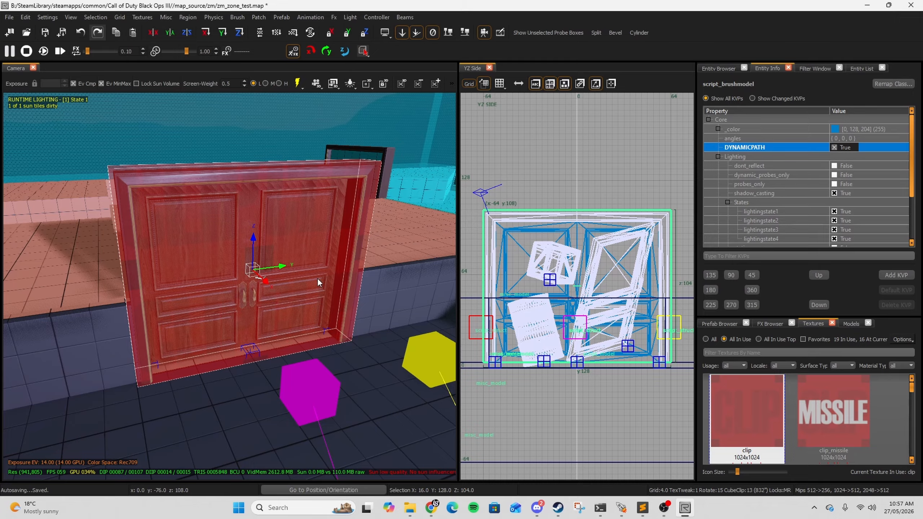
# Step: Set the script_brushmodel's targetname to door1
pyautogui.scroll(-3, 903, 165)
pyautogui.click(847, 236)
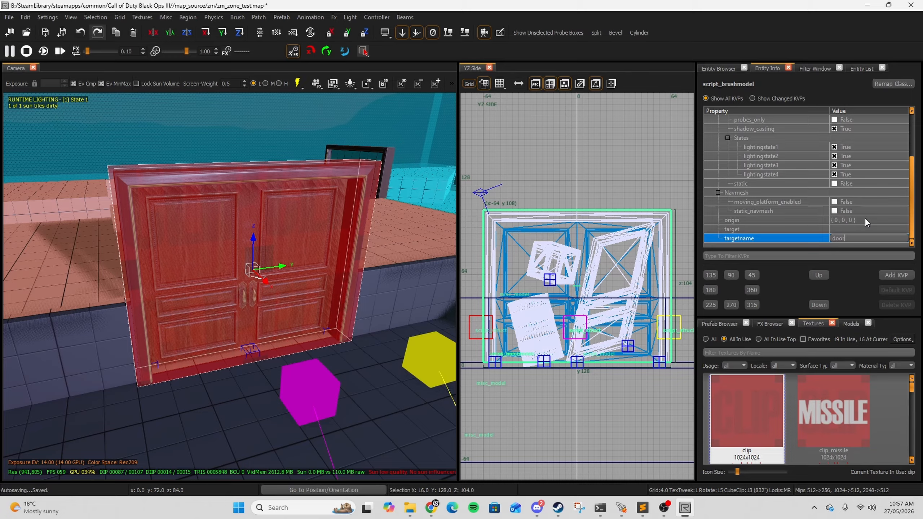
pyautogui.write('door1')
# Step: Add a script_noteworthy key with the value clip to the script_brushmodel
pyautogui.click(898, 275)
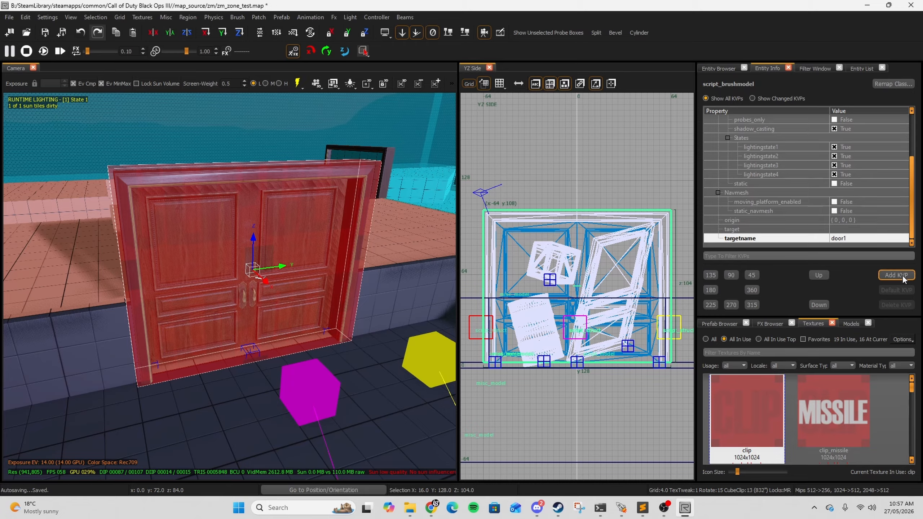
pyautogui.click(896, 275)
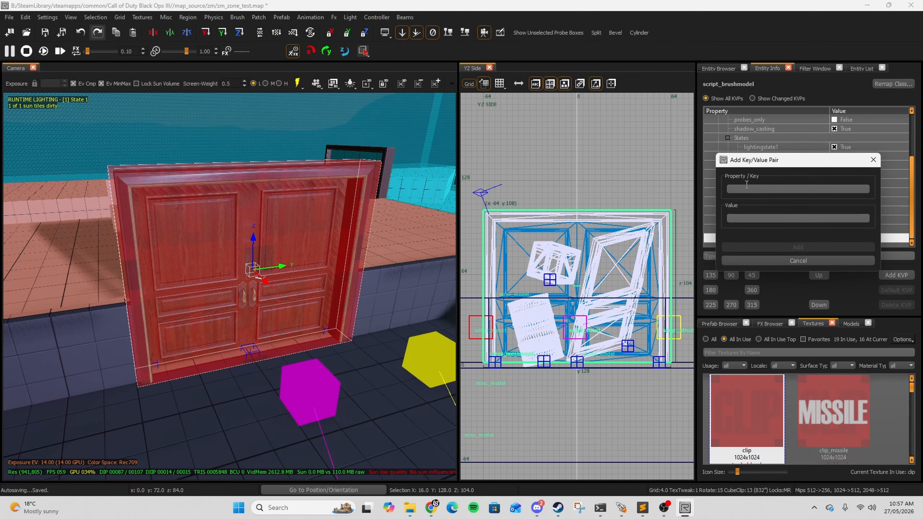
pyautogui.write('script_roteworthy')
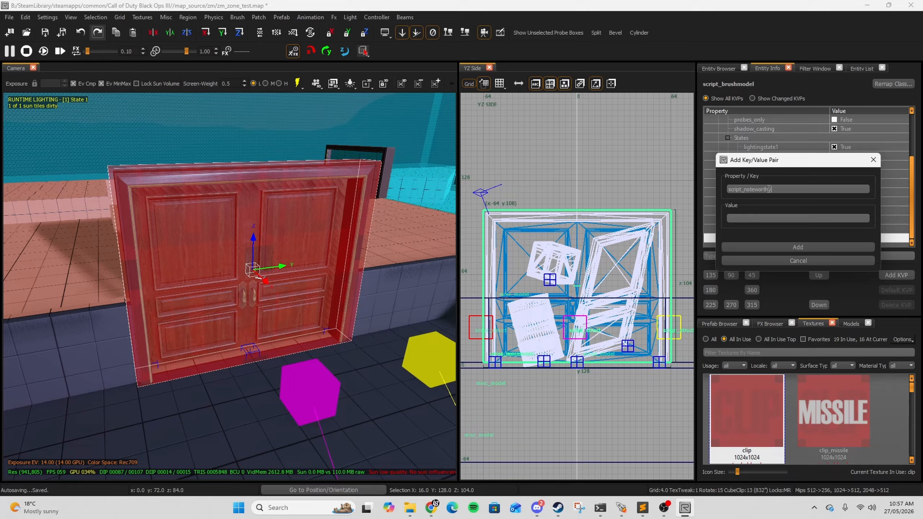
pyautogui.click(763, 218)
pyautogui.write('clip')
pyautogui.press('Return')
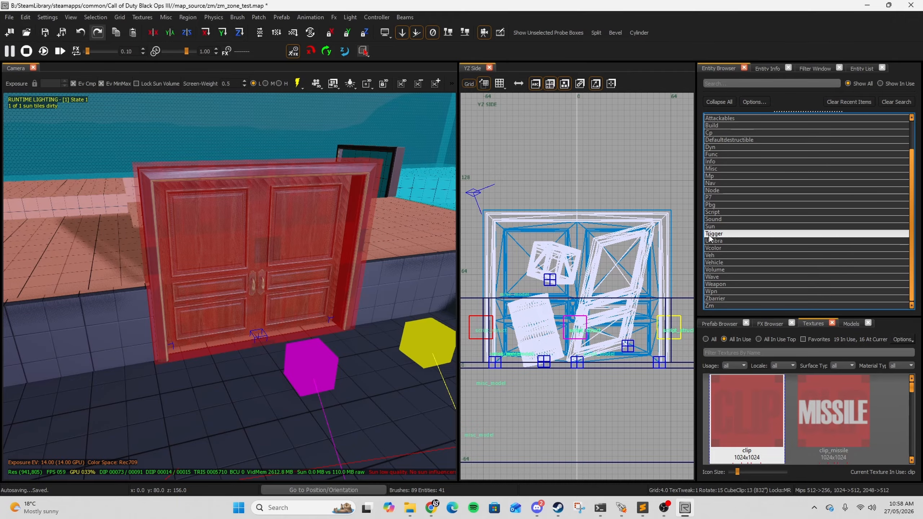
# Step: Place a trigger_use_touch entity from the Trigger category near the door
pyautogui.doubleClick(732, 235)
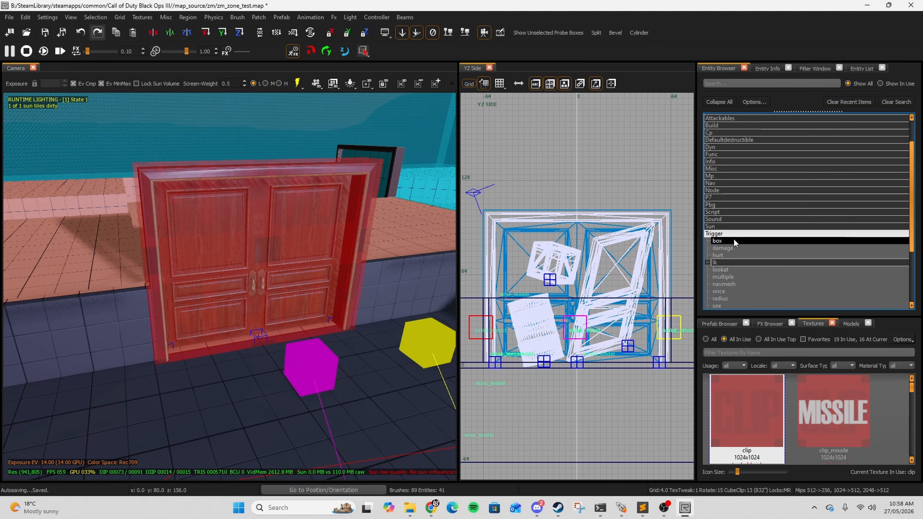
pyautogui.scroll(-2, 733, 238)
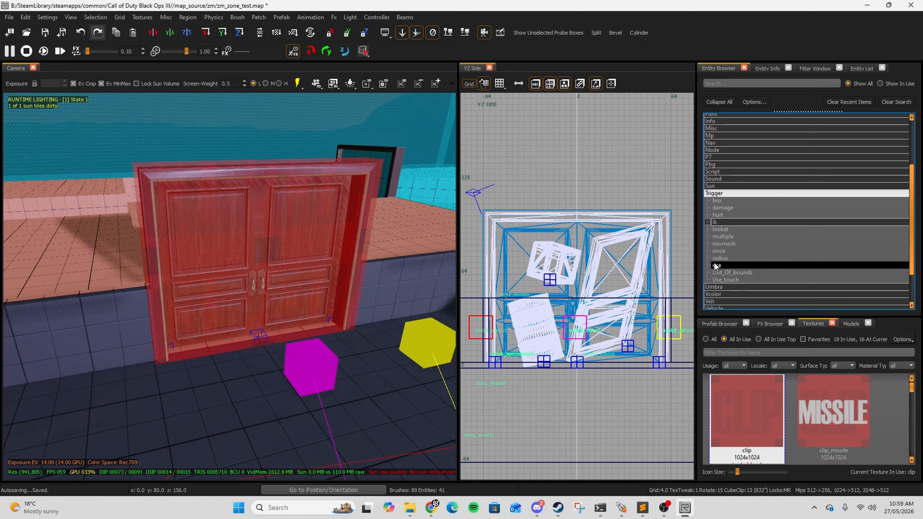
pyautogui.click(737, 279)
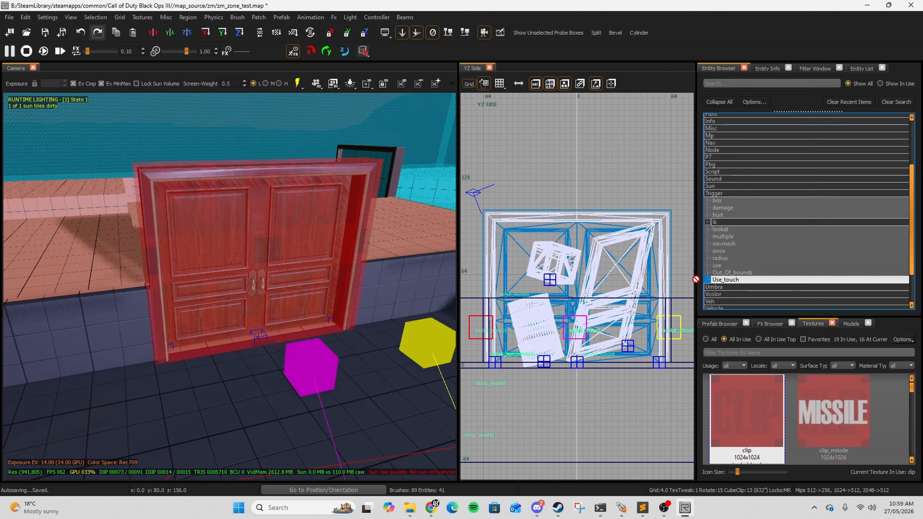
pyautogui.click(287, 365)
# Step: Move the trigger into the doorway and stretch it across the doors, raising its top to about 108 units
pyautogui.hotkey('ctrl', 'Tab')
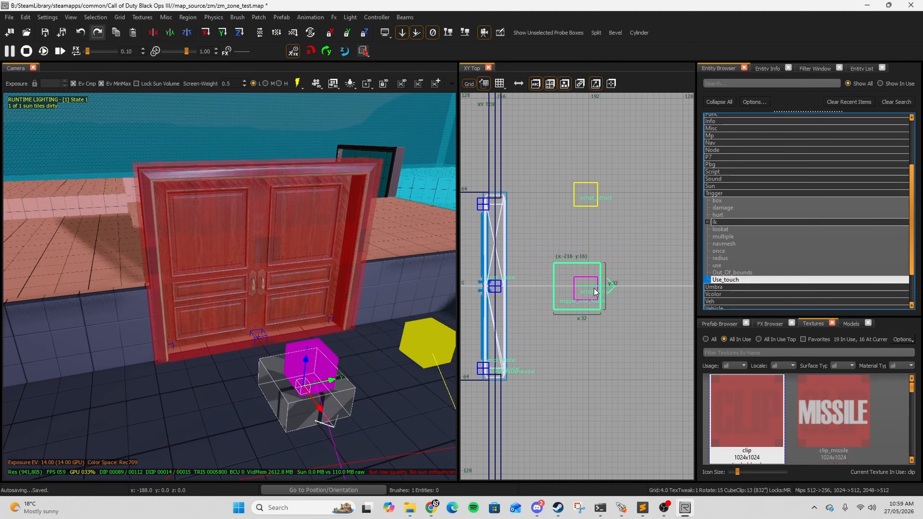
pyautogui.moveTo(595, 292); pyautogui.dragTo(512, 222)
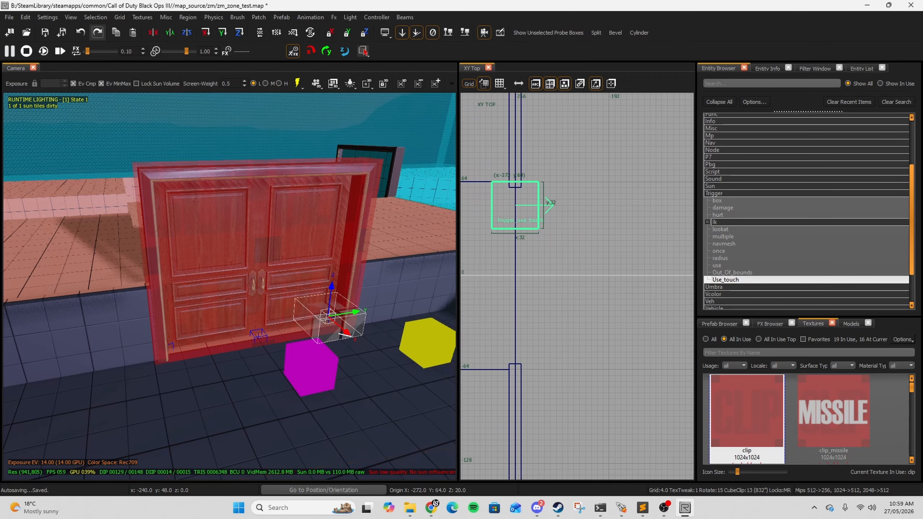
pyautogui.moveTo(553, 197); pyautogui.dragTo(612, 181, button='right')
pyautogui.moveTo(564, 216); pyautogui.dragTo(582, 361)
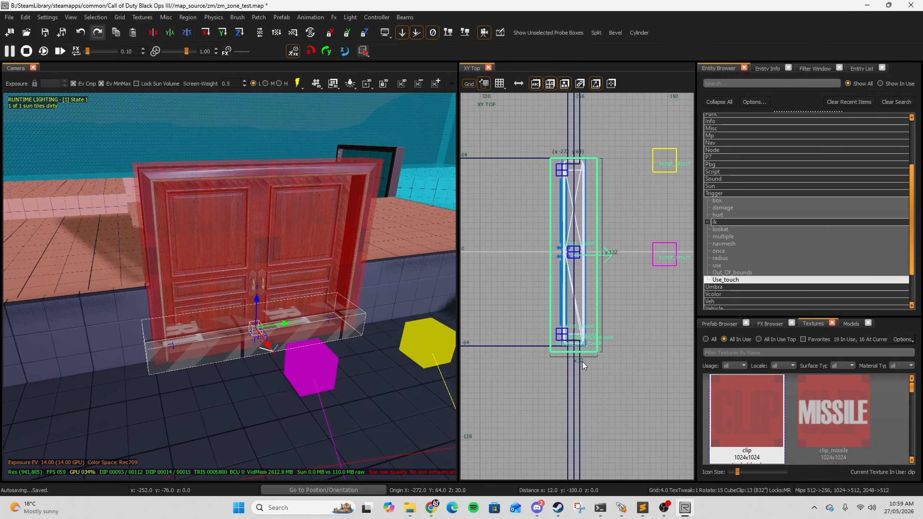
pyautogui.hotkey('ctrl', 'Tab')
pyautogui.moveTo(583, 261); pyautogui.dragTo(589, 117)
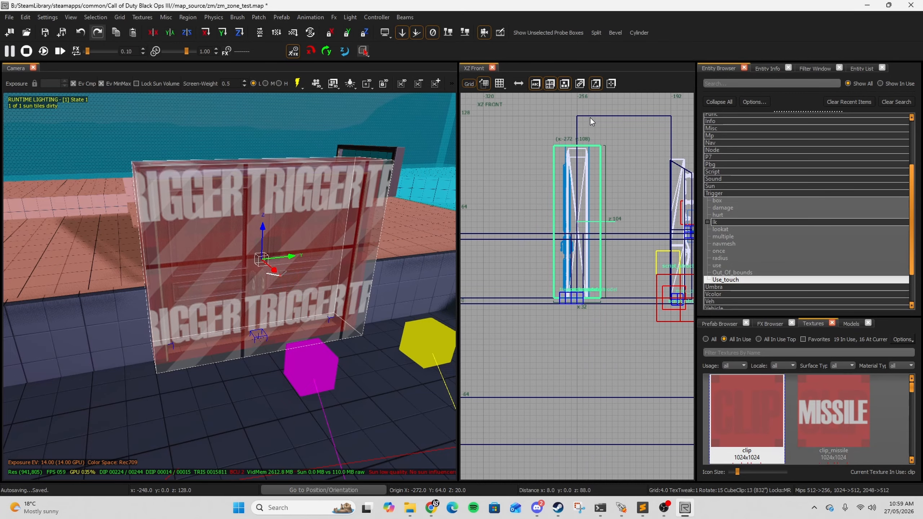
# Step: Enlarge the trigger in the top view so it extends beyond both faces of the door
pyautogui.hotkey('ctrl', 'Tab')
pyautogui.hotkey('ctrl', 'Tab')
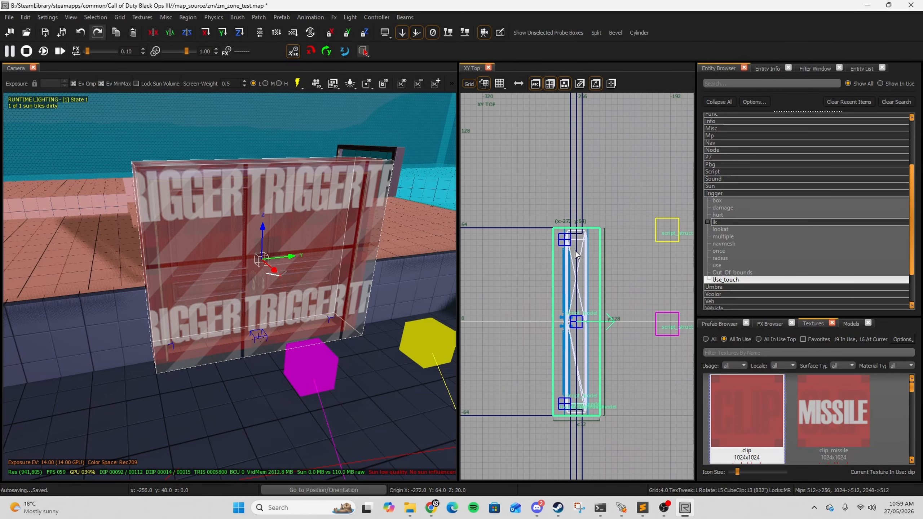
pyautogui.scroll(2, 572, 253)
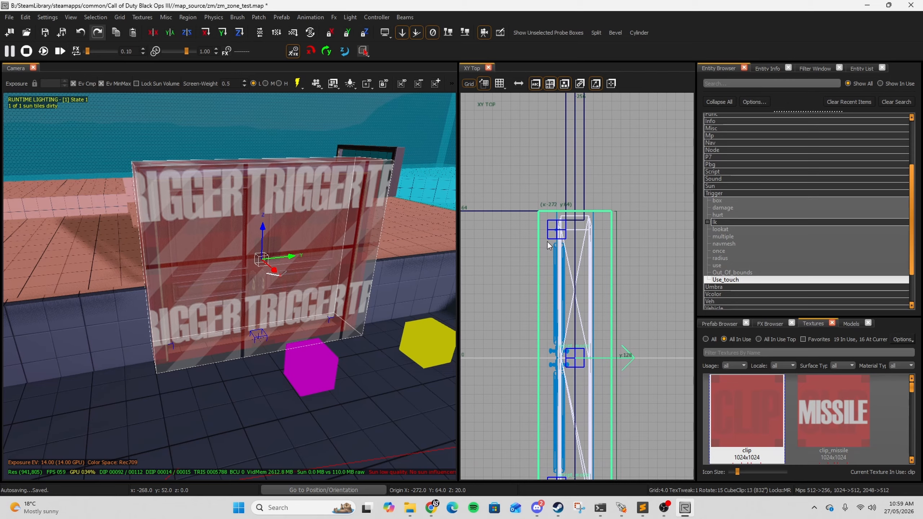
pyautogui.moveTo(547, 242); pyautogui.dragTo(532, 199, button='right')
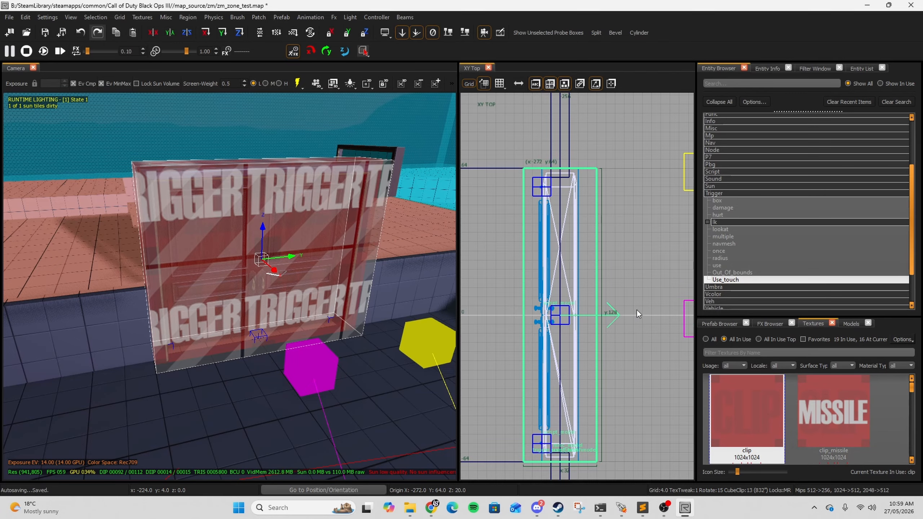
pyautogui.scroll(-3, 636, 310)
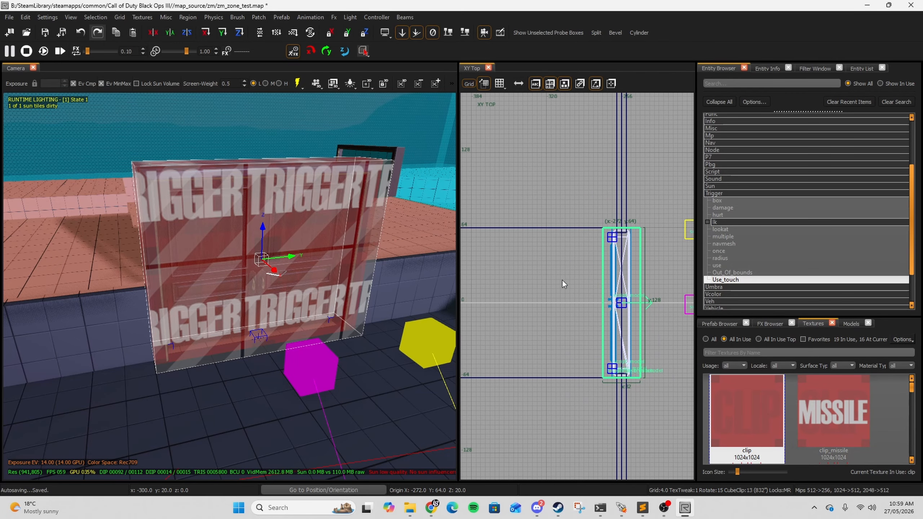
pyautogui.scroll(-1, 562, 285)
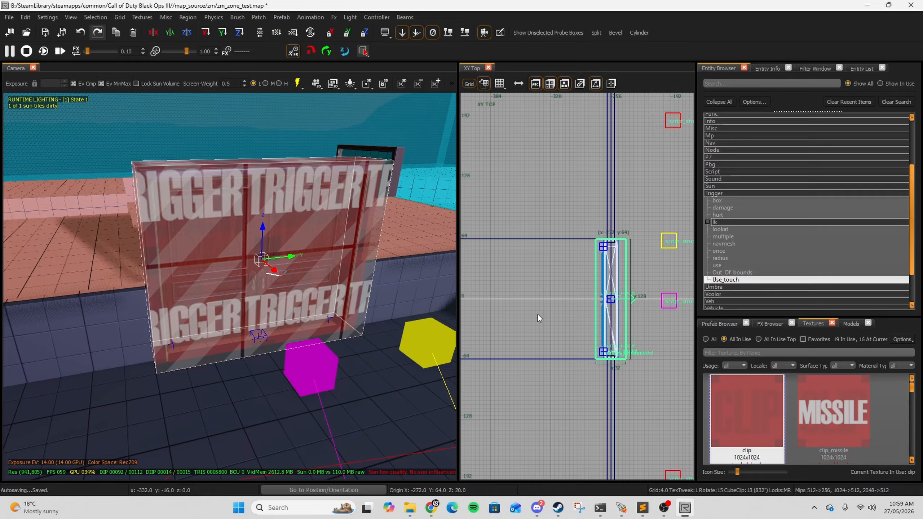
# Step: Set the trigger's targetname to zombie_door
pyautogui.press('n')
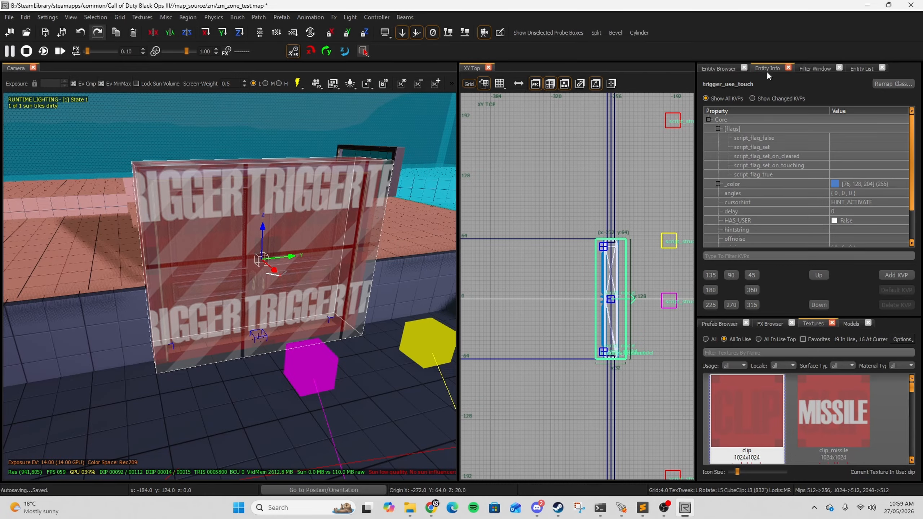
pyautogui.scroll(-2, 845, 165)
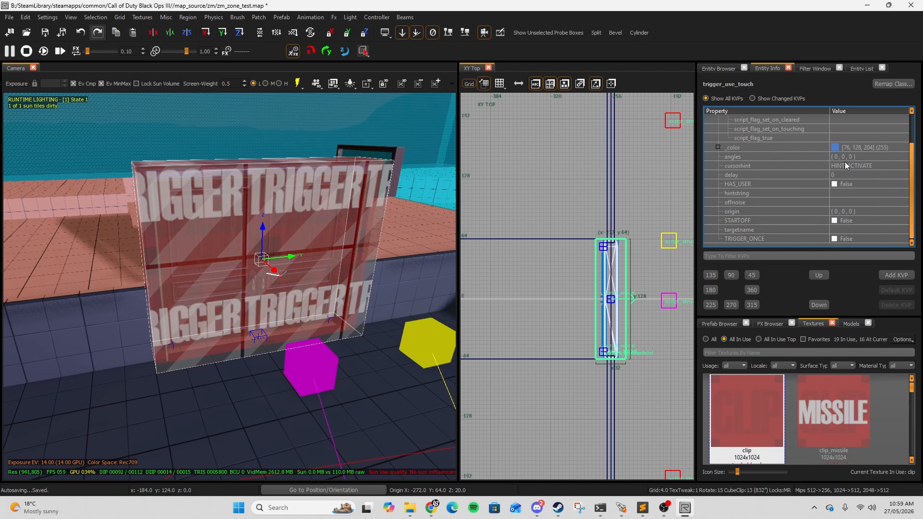
pyautogui.click(834, 226)
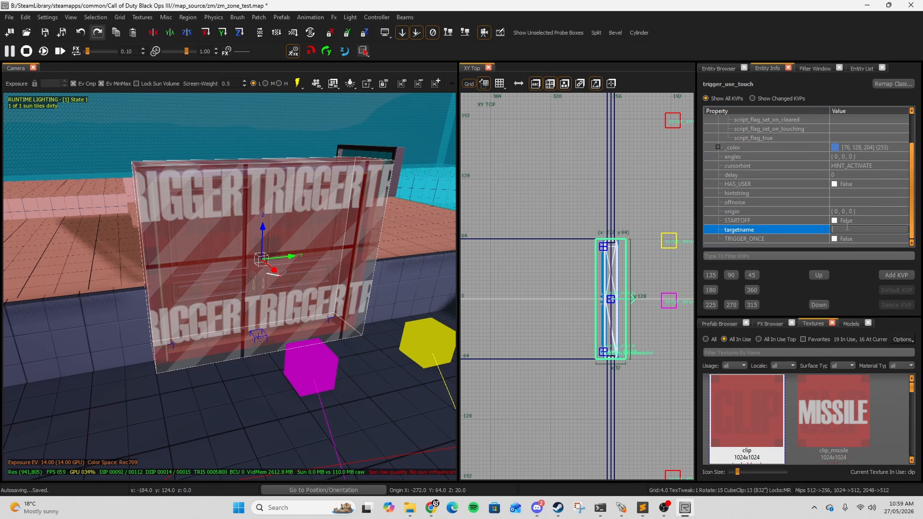
pyautogui.write('zombie_door')
# Step: Add a target key with the value door1 to the trigger
pyautogui.click(896, 274)
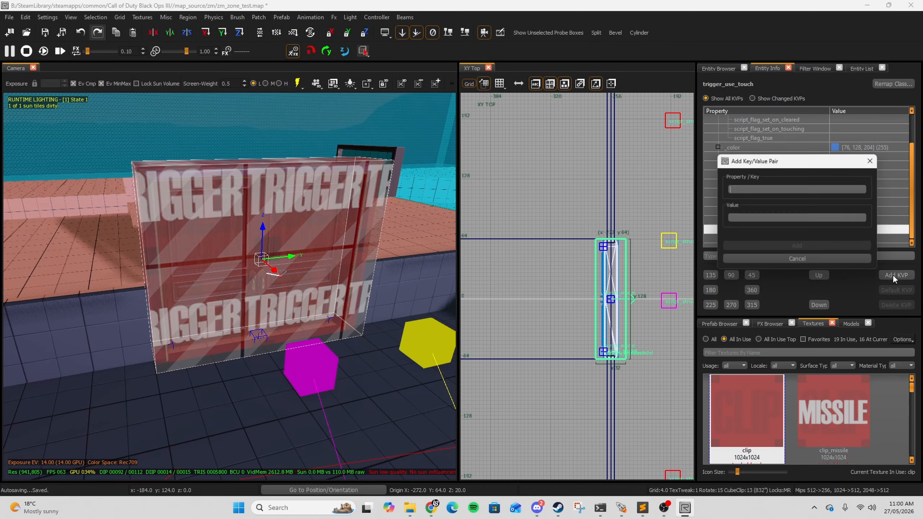
pyautogui.write('target')
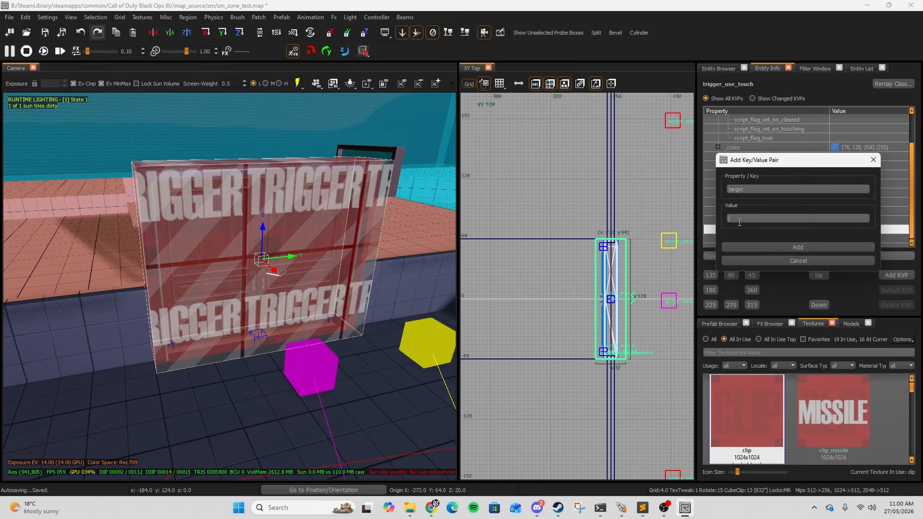
pyautogui.write('door1')
pyautogui.click(831, 246)
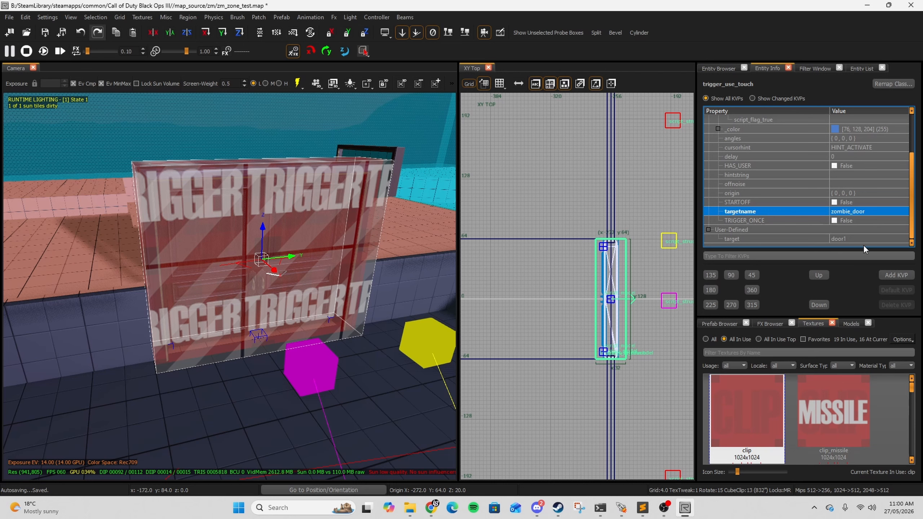
# Step: Start adding another key-value pair to the trigger, entering a key name beginning with zom
pyautogui.click(900, 277)
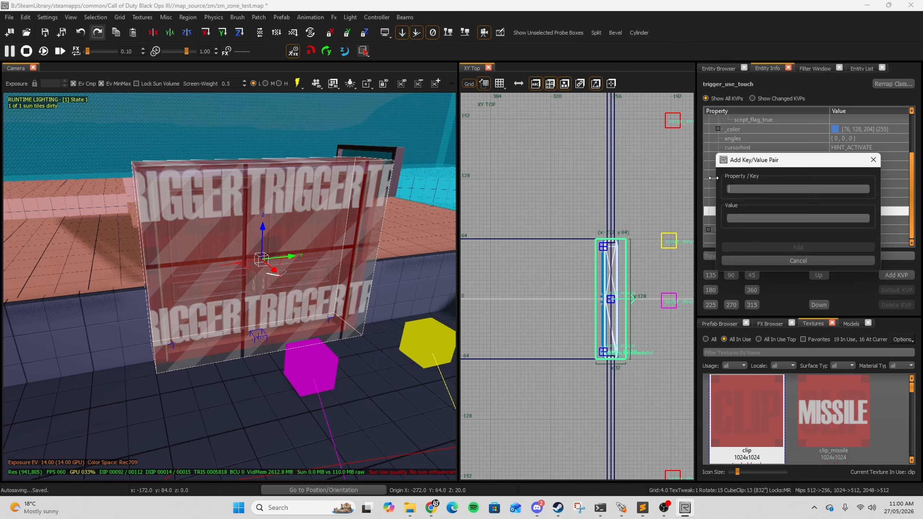
pyautogui.write('zom')
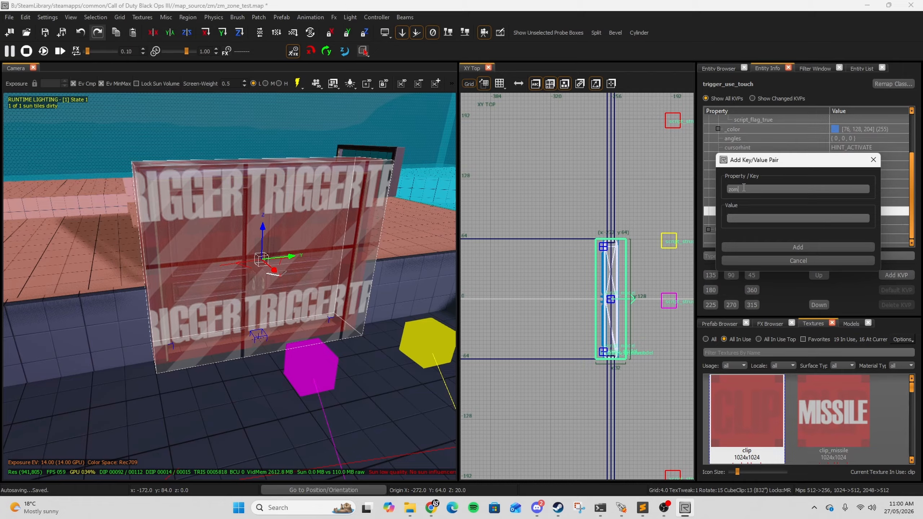
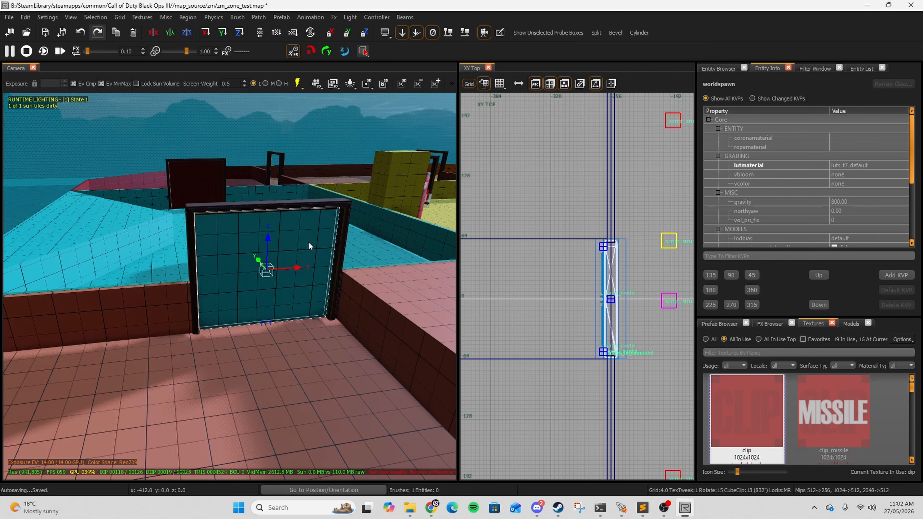
# Step: Convert the second door panel into a script_brushmodel entity
pyautogui.moveTo(217, 261)
pyautogui.mouseDown(button='right')
pyautogui.moveTo(211, 254)
pyautogui.moveTo(217, 261)
pyautogui.mouseUp(button='right')
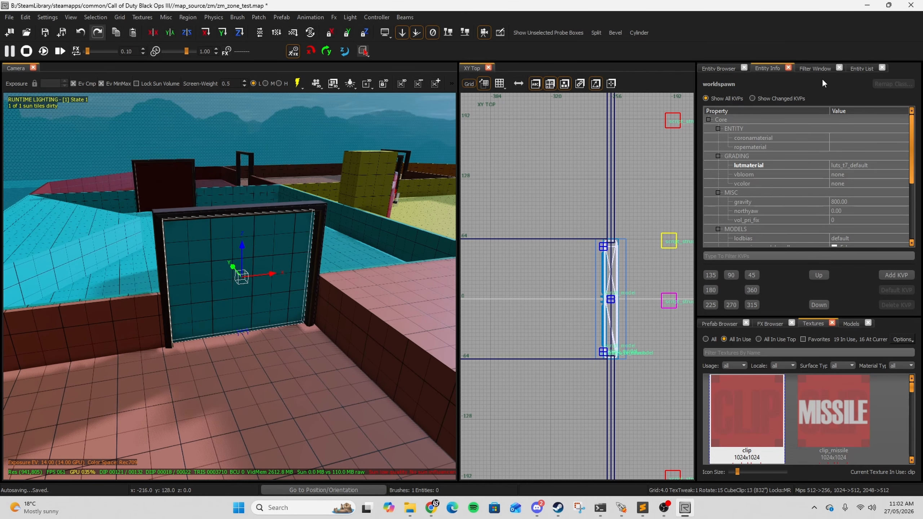
pyautogui.click(721, 68)
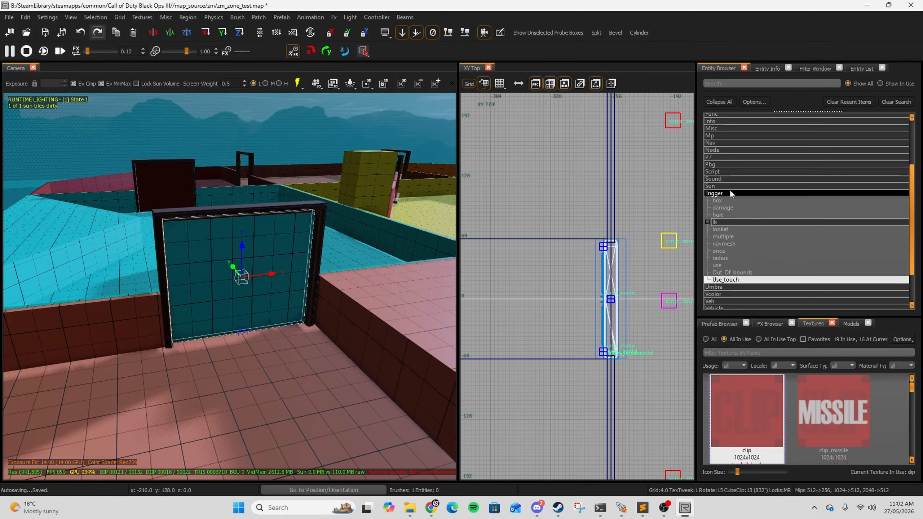
pyautogui.doubleClick(715, 171)
pyautogui.moveTo(741, 179)
pyautogui.mouseDown()
pyautogui.moveTo(291, 244)
pyautogui.moveTo(242, 279)
pyautogui.mouseUp()
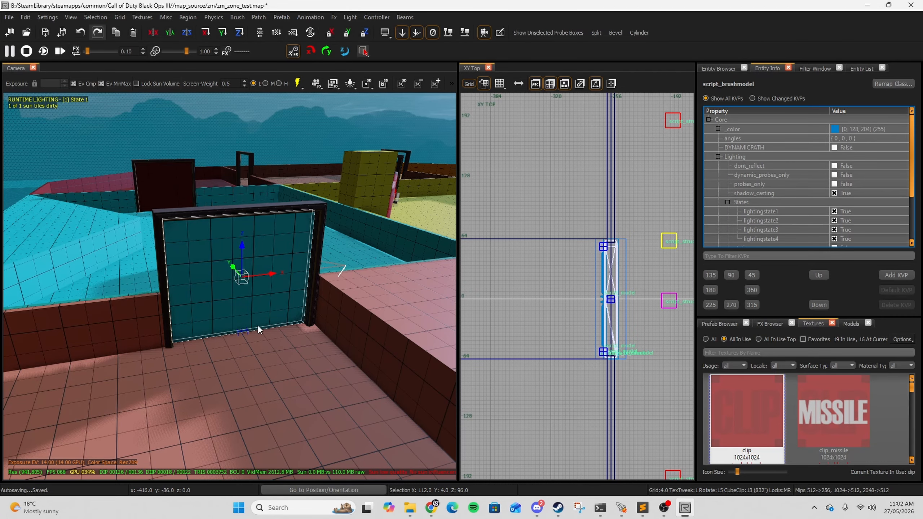
# Step: Set the door's targetname to door2
pyautogui.scroll(-3, 835, 198)
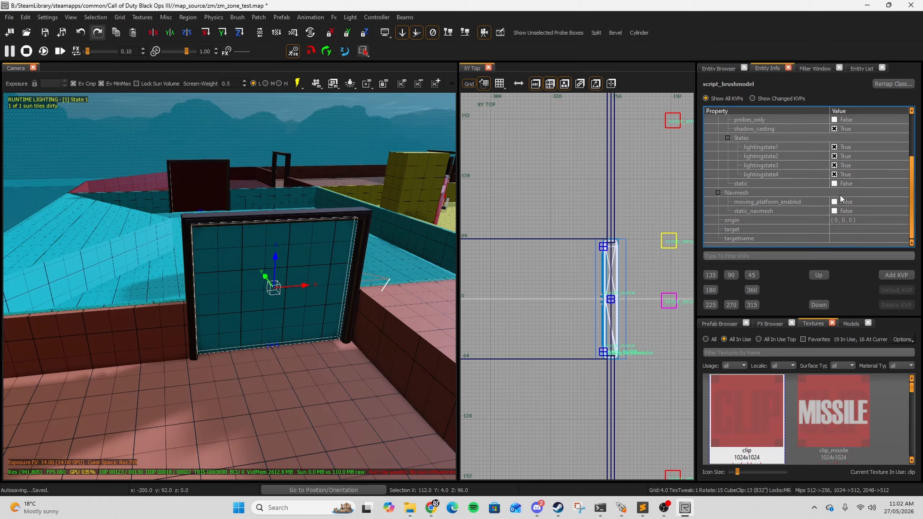
pyautogui.click(844, 240)
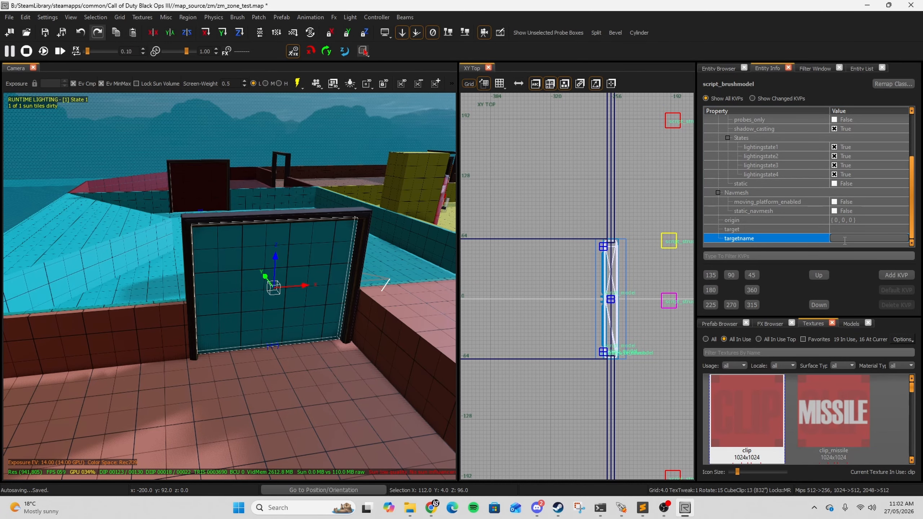
pyautogui.write('door2')
# Step: Add a script_string key with the value move to the door
pyautogui.click(894, 275)
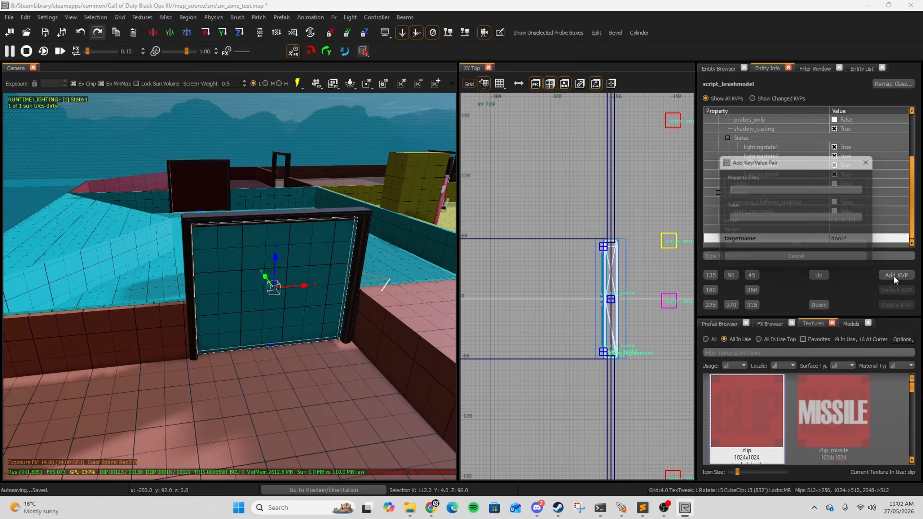
pyautogui.write('sc')
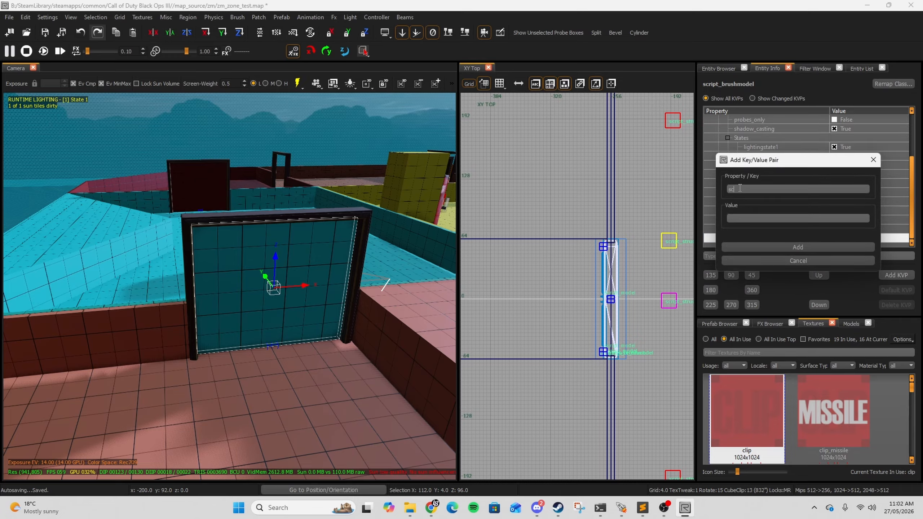
pyautogui.write('ript_string')
pyautogui.write('move')
pyautogui.press('Return')
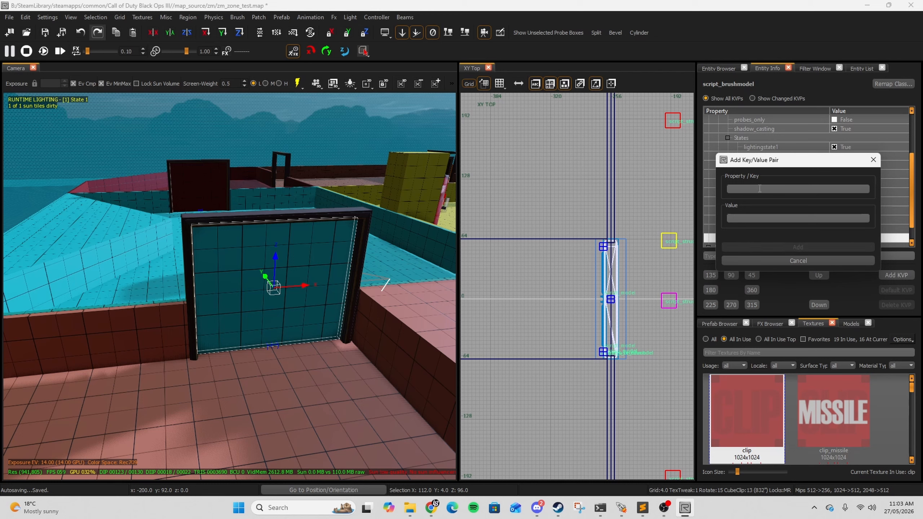
# Step: Add a script_vector key with the value 0 0 0 to the door
pyautogui.write('script_')
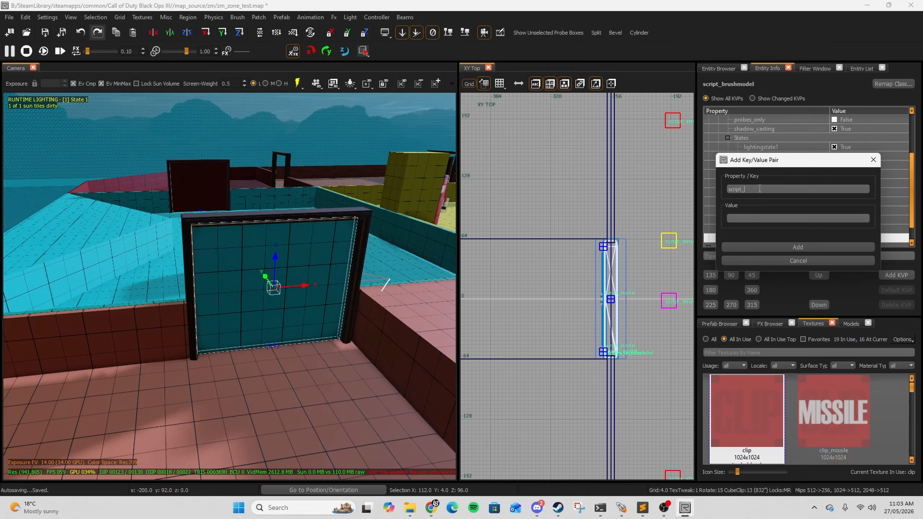
pyautogui.write('vector')
pyautogui.click(739, 218)
pyautogui.click(792, 247)
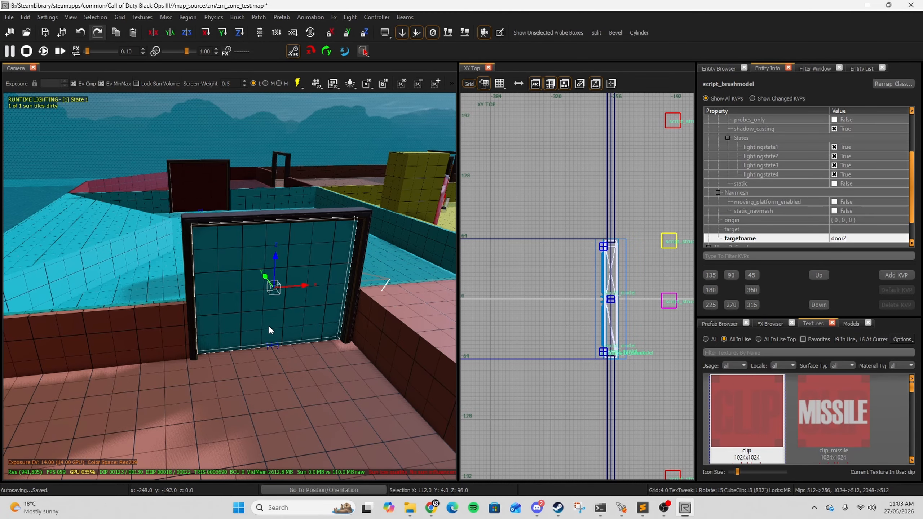
pyautogui.moveTo(268, 326); pyautogui.dragTo(279, 279, button='right')
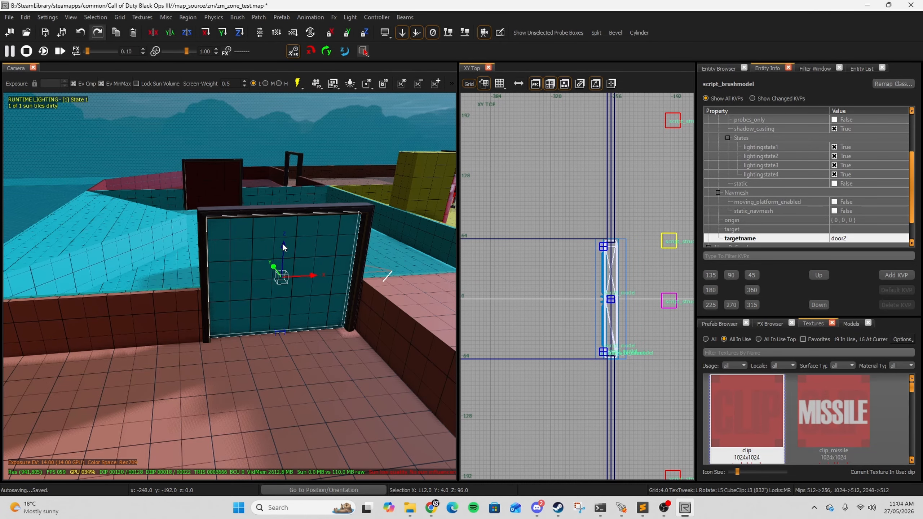
pyautogui.moveTo(282, 243); pyautogui.dragTo(286, 93)
pyautogui.hotkey('ctrl', 'z')
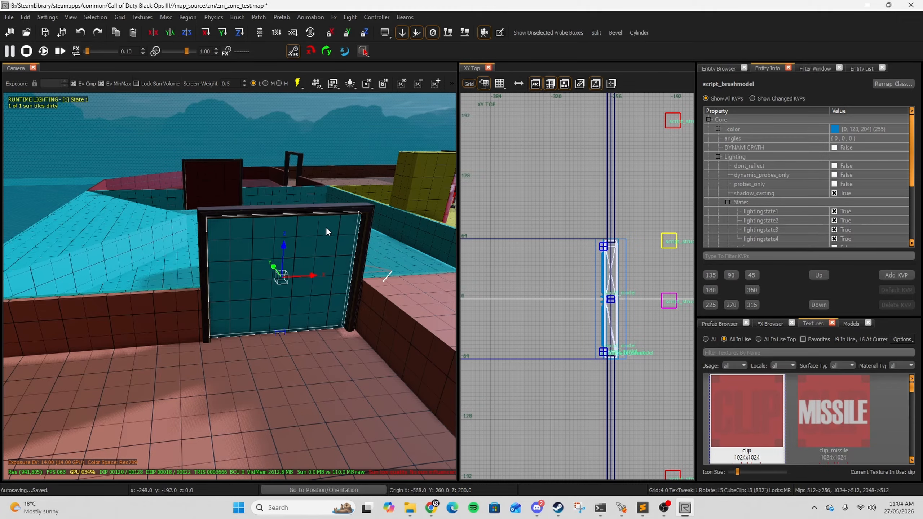
# Step: Set the door's script_vector to 0 0 100
pyautogui.scroll(-3, 872, 164)
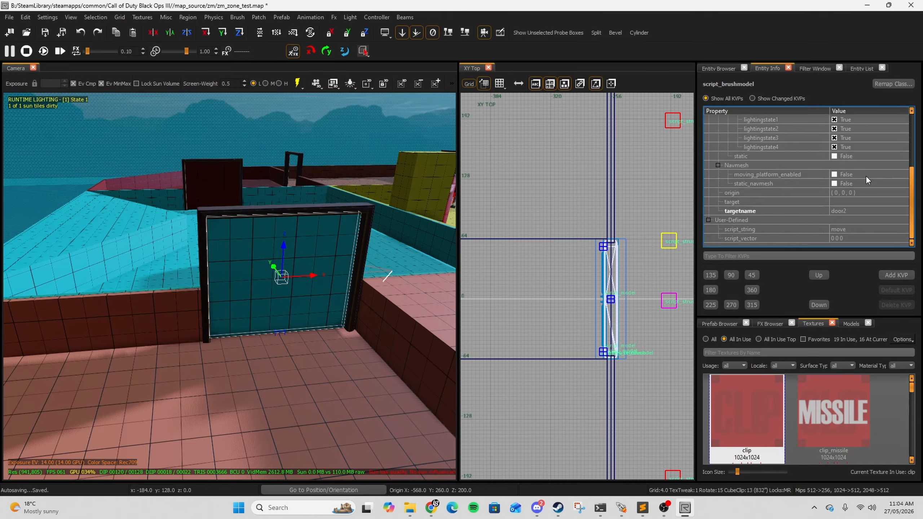
pyautogui.click(852, 238)
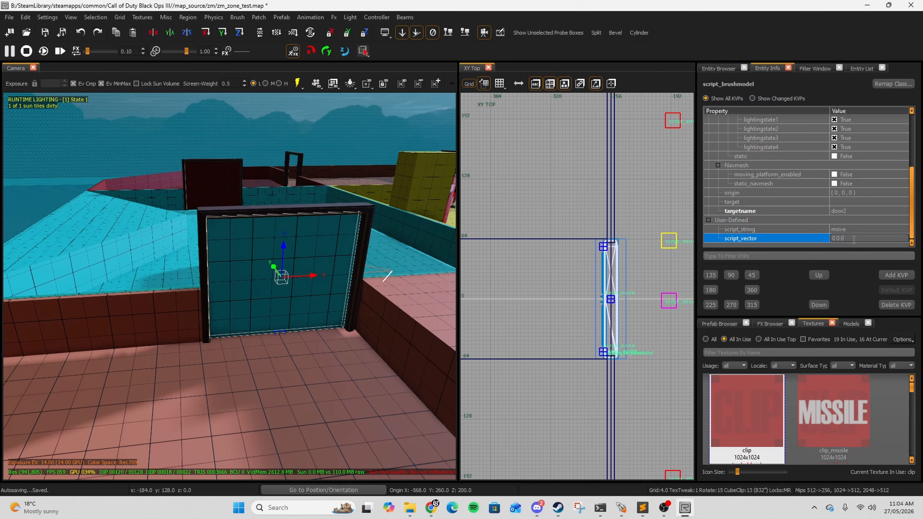
pyautogui.press('BackSpace')
pyautogui.write('100')
pyautogui.moveTo(283, 246)
pyautogui.mouseDown()
pyautogui.moveTo(280, 141)
pyautogui.moveTo(262, 242)
pyautogui.moveTo(260, 354)
pyautogui.mouseUp()
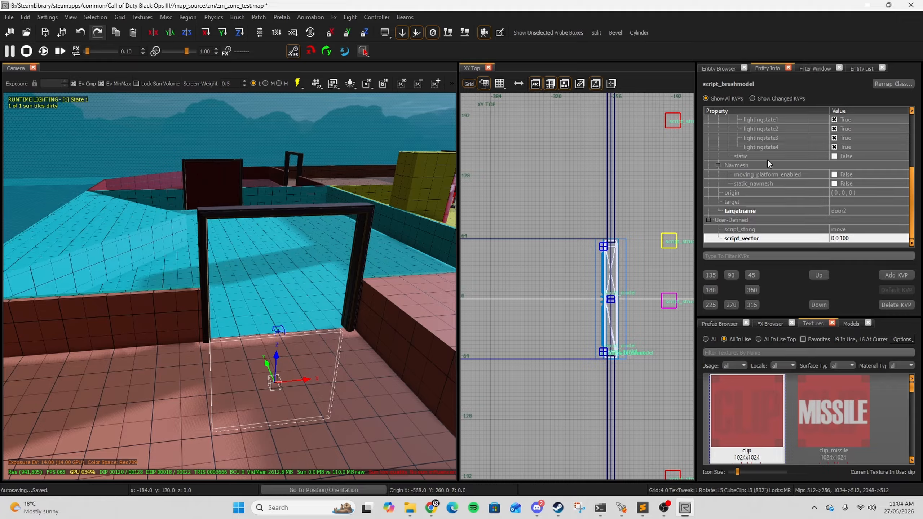
pyautogui.hotkey('ctrl', 'z')
pyautogui.scroll(-3, 853, 192)
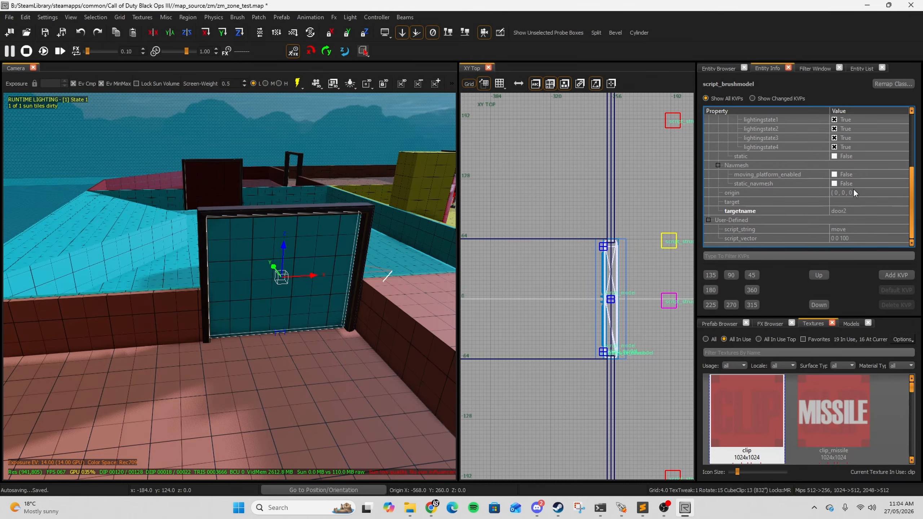
pyautogui.click(841, 238)
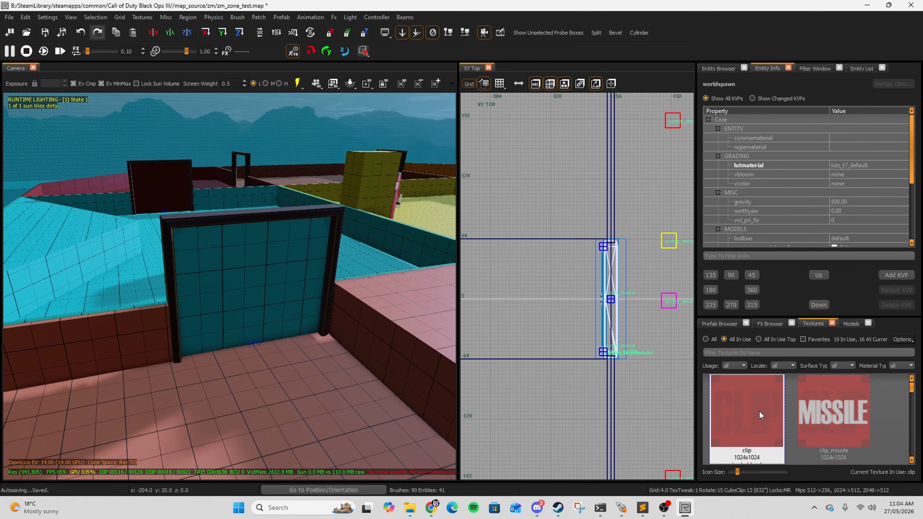
# Step: Draw a clip-textured brush about 128 units long over the second door and fit its height in the side view
pyautogui.click(759, 410)
pyautogui.scroll(-4, 583, 249)
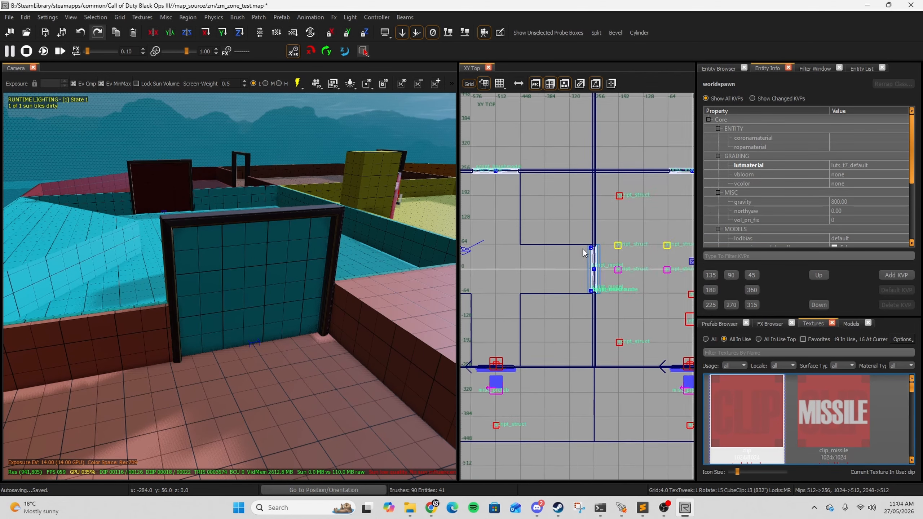
pyautogui.moveTo(478, 177); pyautogui.dragTo(559, 226, button='right')
pyautogui.scroll(5, 560, 223)
pyautogui.moveTo(554, 209); pyautogui.dragTo(621, 232)
pyautogui.moveTo(621, 232); pyautogui.dragTo(504, 220, button='right')
pyautogui.moveTo(525, 203); pyautogui.dragTo(606, 202)
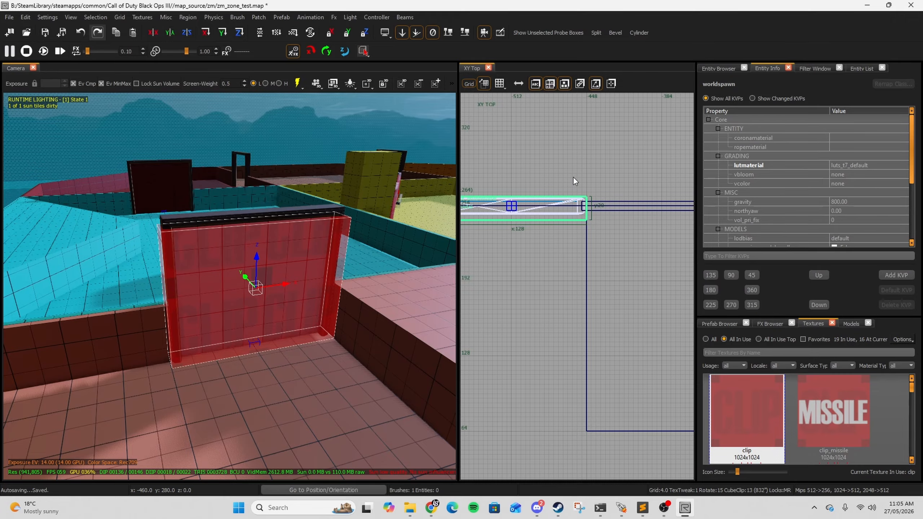
pyautogui.hotkey('ctrl', 'Tab')
pyautogui.moveTo(586, 222); pyautogui.dragTo(588, 220)
pyautogui.hotkey('ctrl', 'Tab')
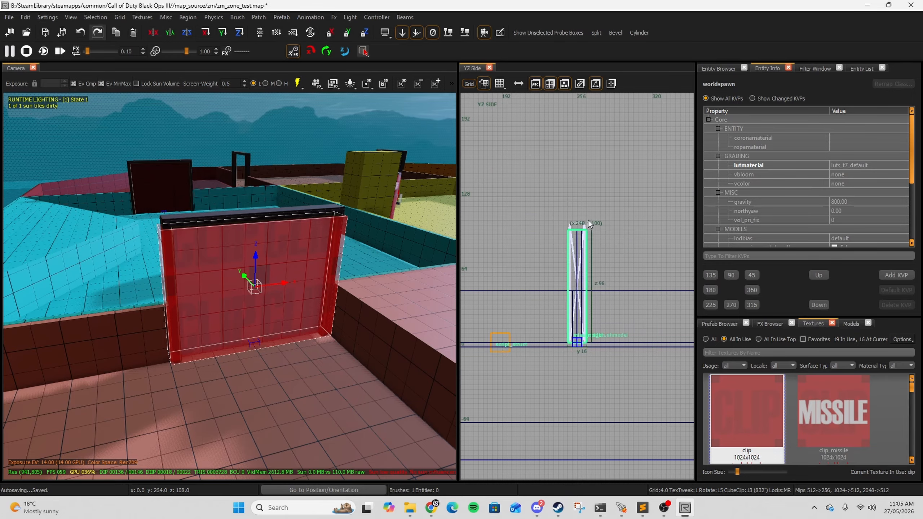
pyautogui.hotkey('ctrl', 'Tab')
pyautogui.hotkey('ctrl', 'Tab')
# Step: Convert the clip brush into a script_brushmodel
pyautogui.click(718, 68)
pyautogui.moveTo(736, 178); pyautogui.dragTo(239, 287)
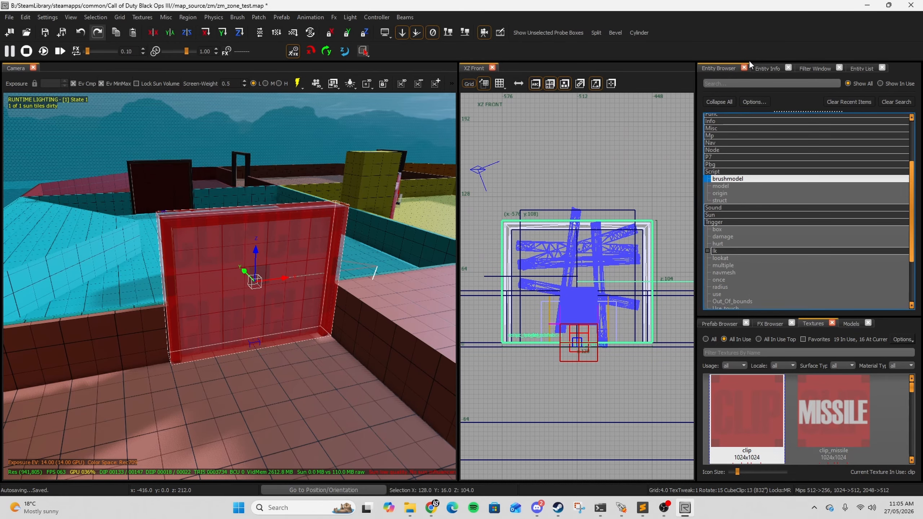
pyautogui.click(767, 68)
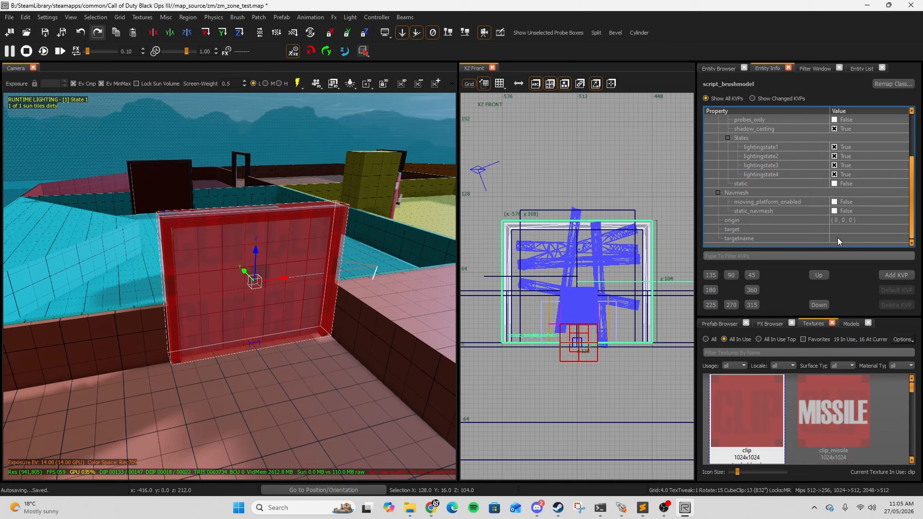
# Step: Set the clip brushmodel's targetname to door2
pyautogui.click(836, 238)
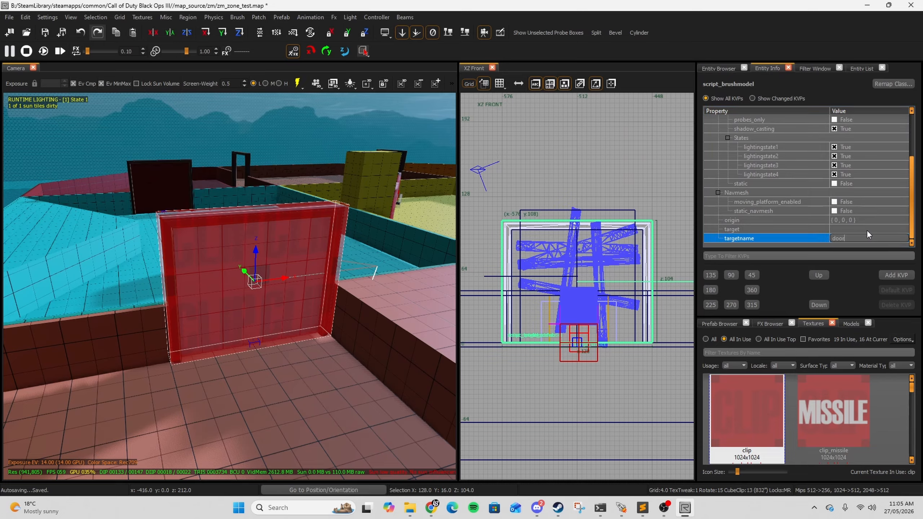
pyautogui.write('door2')
pyautogui.press('Return')
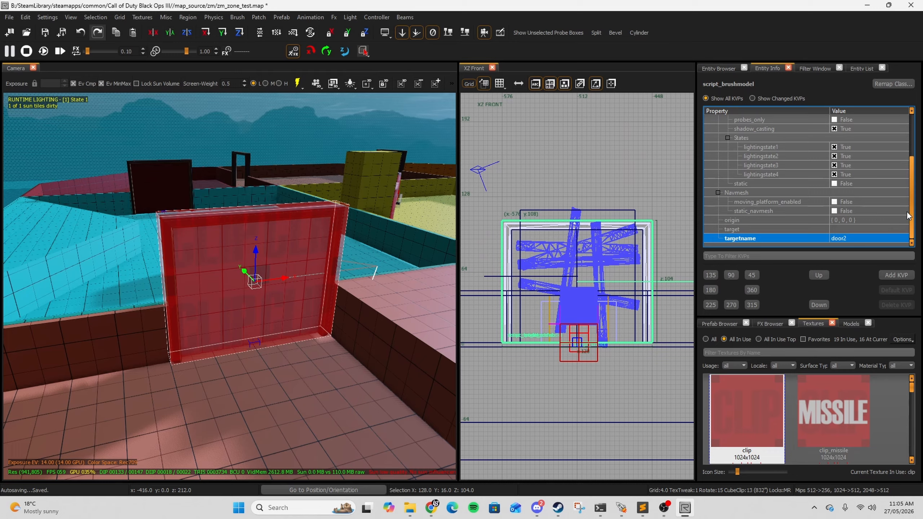
# Step: Start adding a key-value pair to the clip brushmodel, entering a key name beginning with script_notew
pyautogui.click(896, 275)
pyautogui.click(775, 188)
pyautogui.write('s')
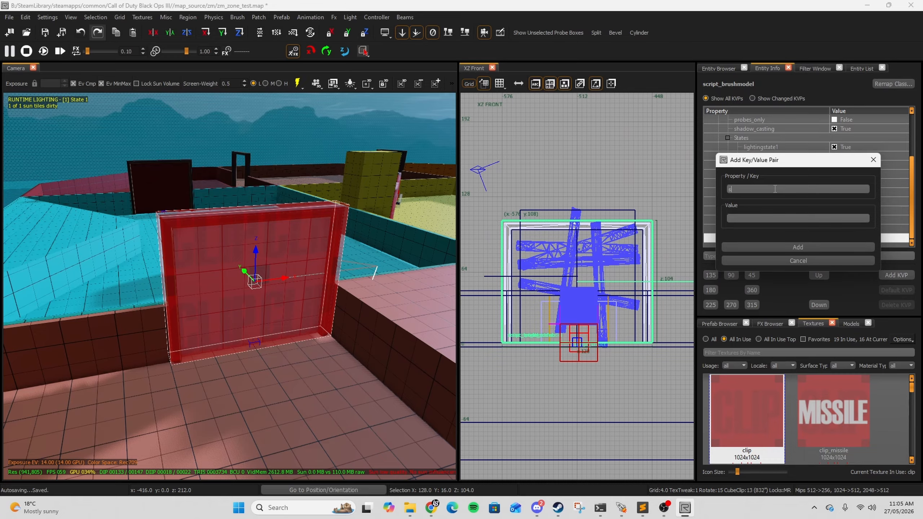
pyautogui.write('cript_notew')
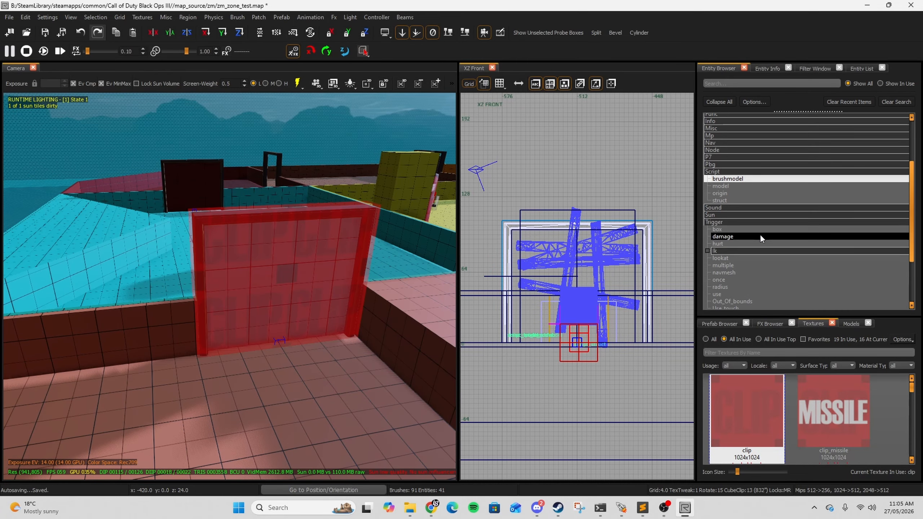
# Step: Place a trigger_use_touch at the second door and stretch it in the top view past both door faces
pyautogui.scroll(-2, 751, 251)
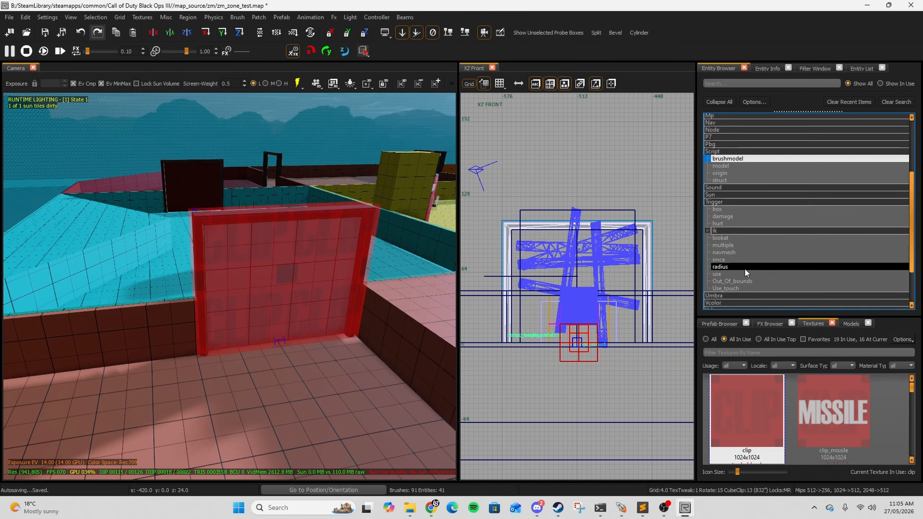
pyautogui.moveTo(732, 268); pyautogui.dragTo(264, 372)
pyautogui.hotkey('ctrl', 'Tab')
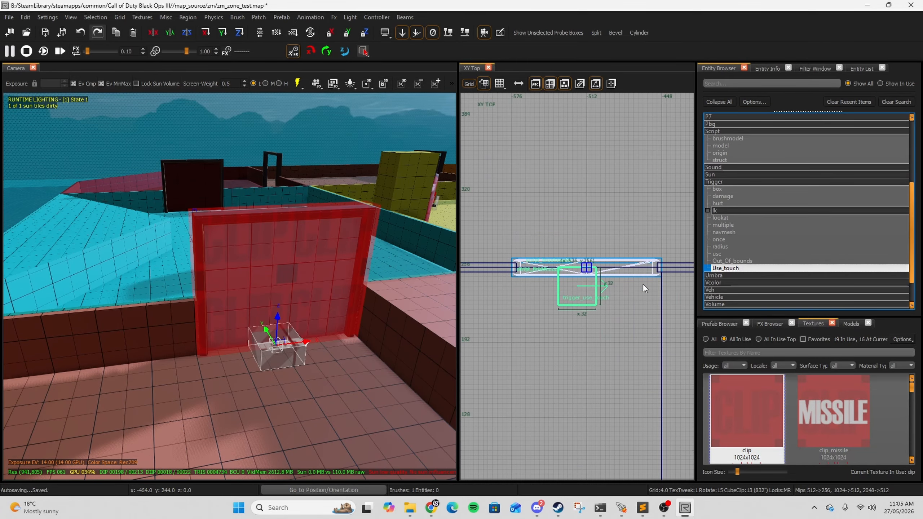
pyautogui.moveTo(582, 295); pyautogui.dragTo(656, 267)
pyautogui.moveTo(657, 267); pyautogui.dragTo(613, 267, button='right')
pyautogui.moveTo(599, 267); pyautogui.dragTo(636, 261)
pyautogui.moveTo(636, 261); pyautogui.dragTo(669, 280, button='right')
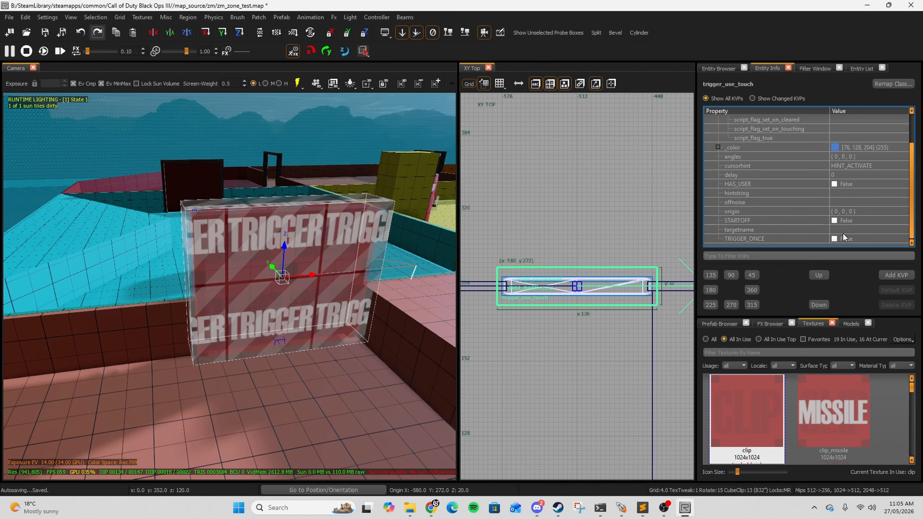
# Step: Set the trigger's targetname to zombie_door
pyautogui.click(842, 229)
pyautogui.write('zomb')
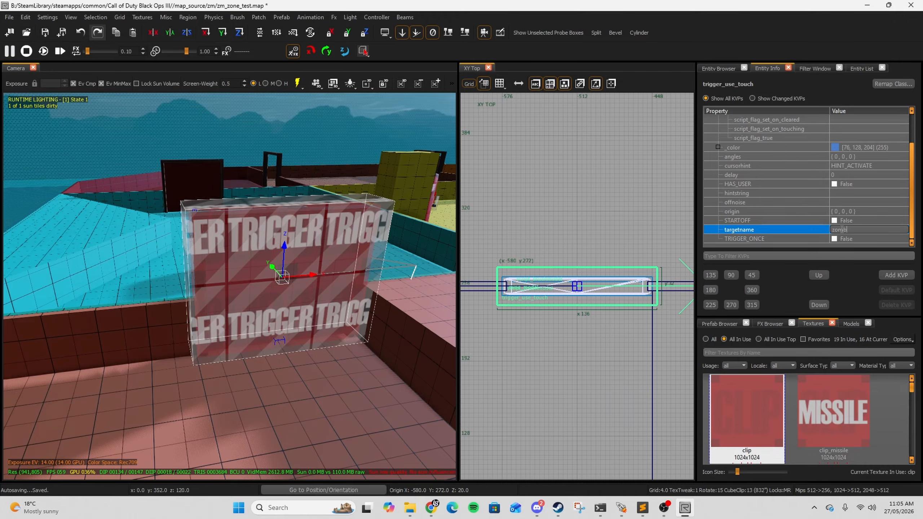
pyautogui.write('ie_door')
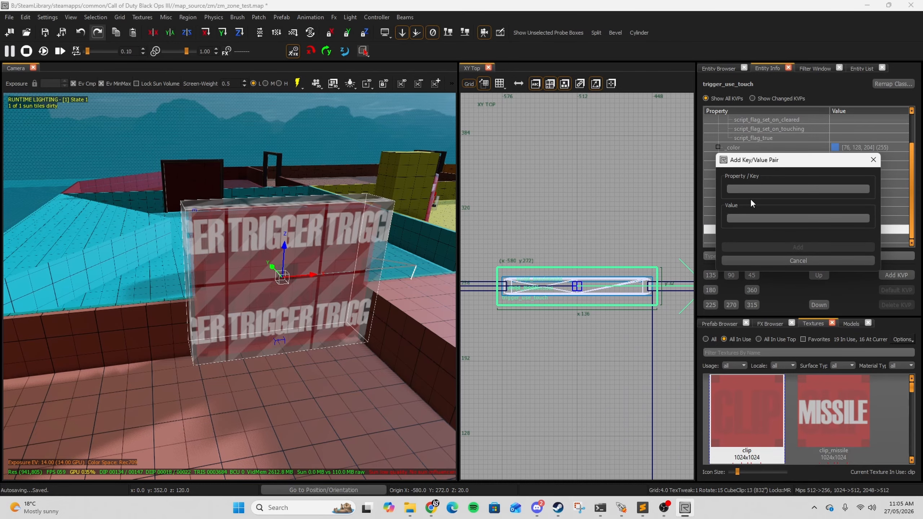
# Step: Add a target key with the value door2 to the trigger
pyautogui.click(752, 188)
pyautogui.write('target')
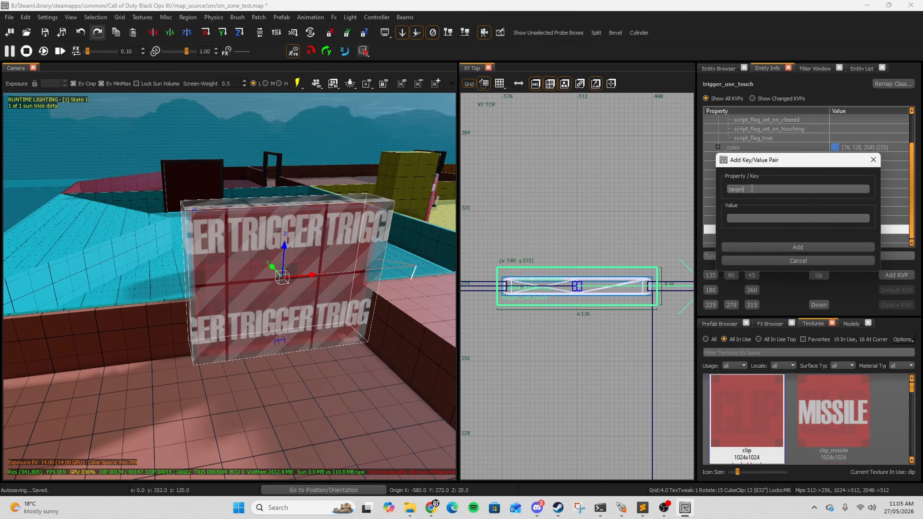
pyautogui.click(750, 217)
pyautogui.write('door2')
pyautogui.click(797, 249)
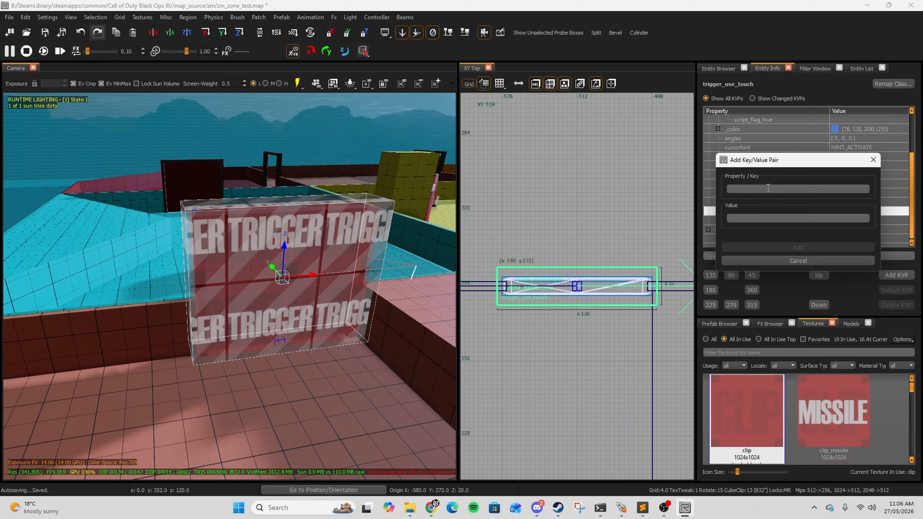
# Step: Add a zombie_cost key with the value 150 to the trigger
pyautogui.write('zom')
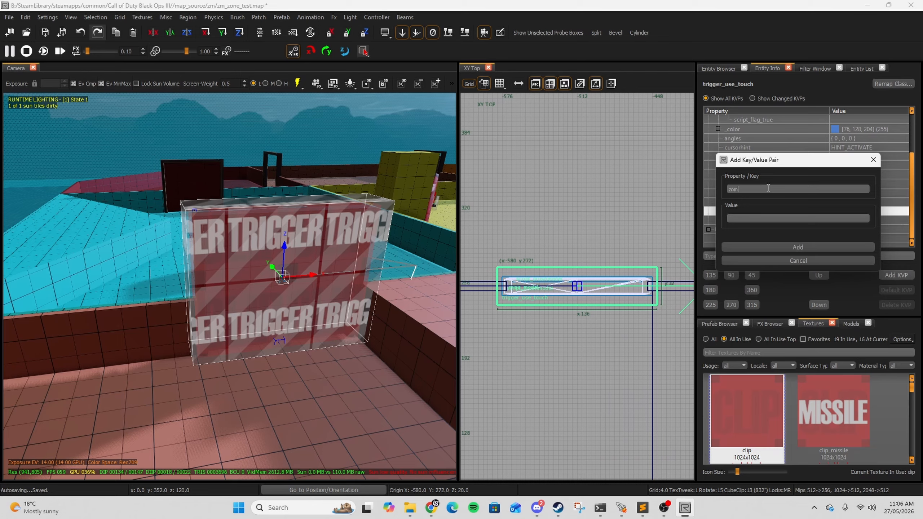
pyautogui.write('bie_cost')
pyautogui.click(747, 218)
pyautogui.write('150')
pyautogui.click(805, 246)
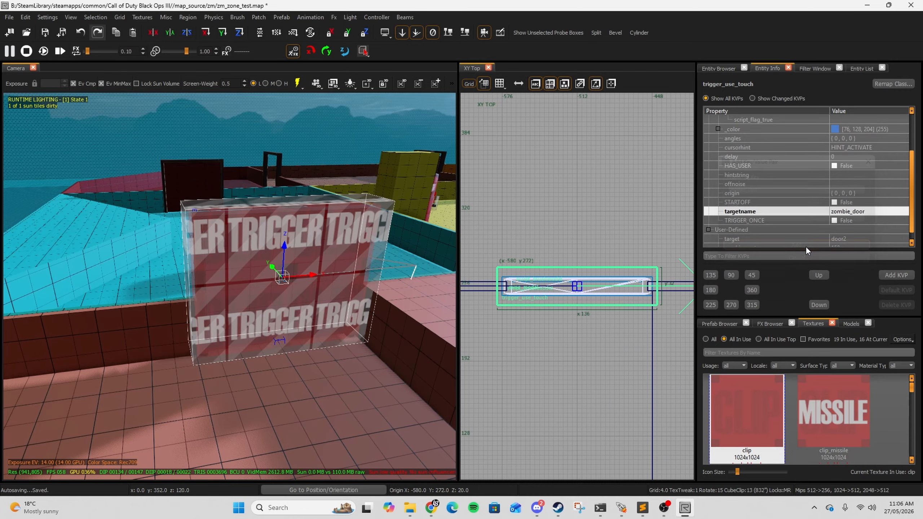
# Step: Add a script_flag key to the trigger
pyautogui.click(895, 276)
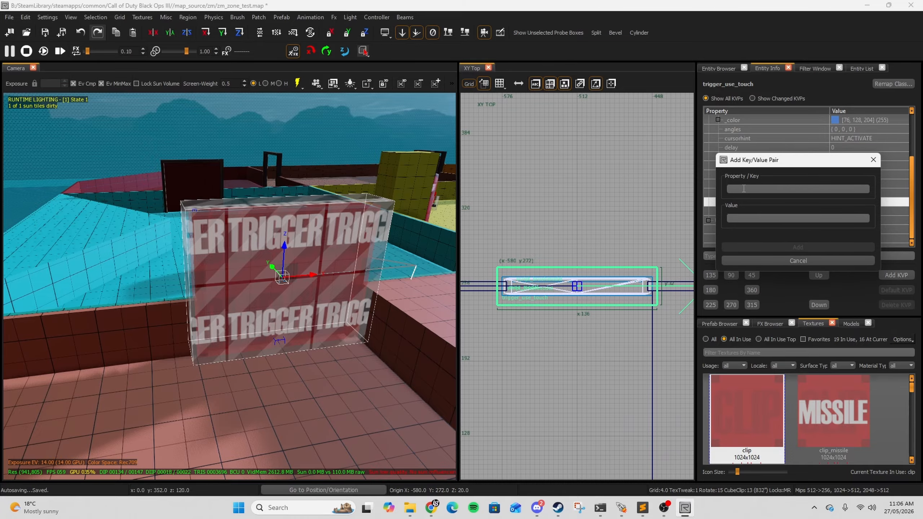
pyautogui.write('script_fl')
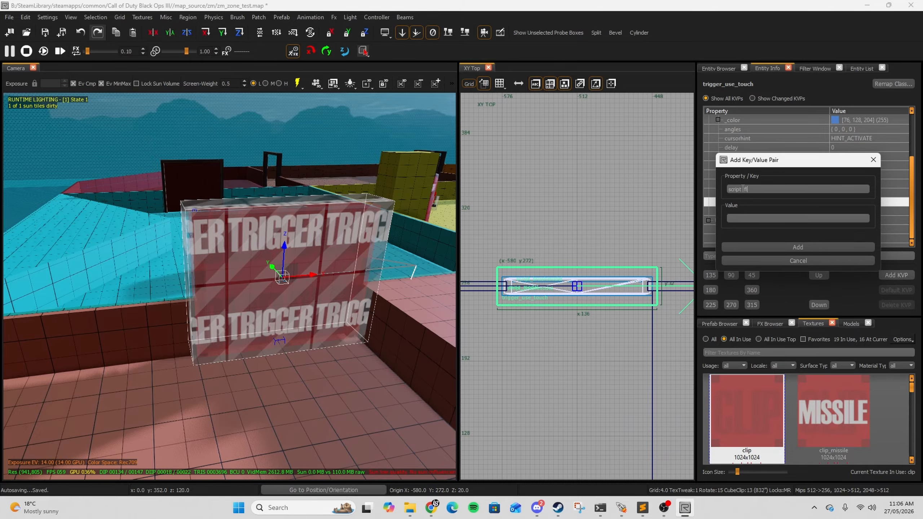
pyautogui.write('ag')
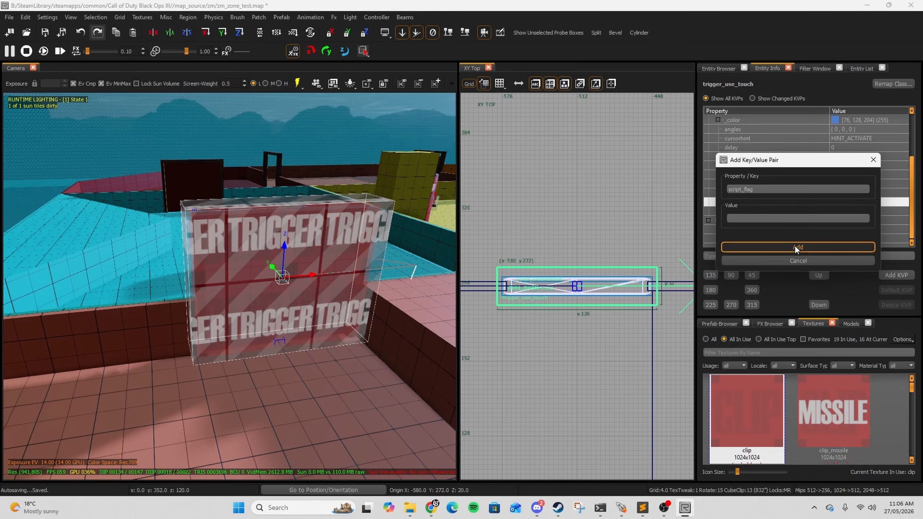
pyautogui.click(806, 247)
# Step: Hide the trigger and select the clip script_brushmodel on the second door
pyautogui.moveTo(221, 274); pyautogui.dragTo(218, 269, button='right')
pyautogui.press('h')
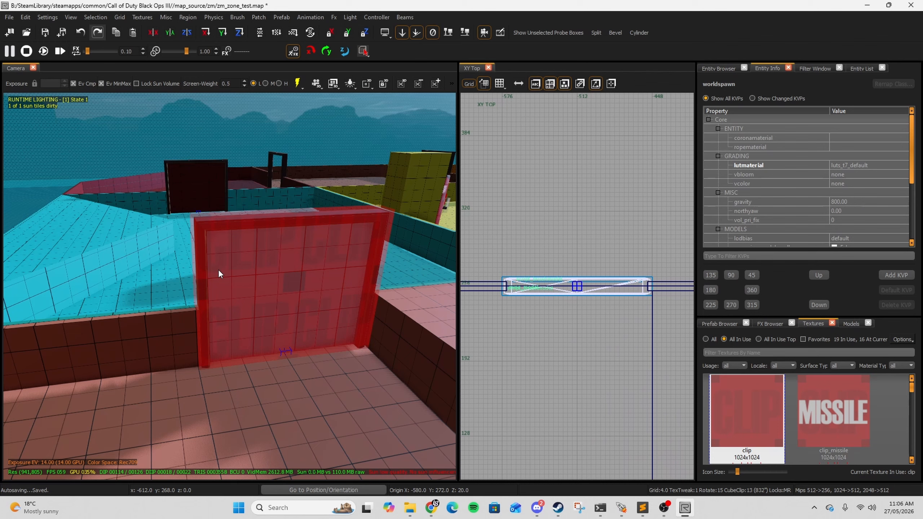
pyautogui.keyDown('shift'); pyautogui.click(264, 279); pyautogui.keyUp('shift')
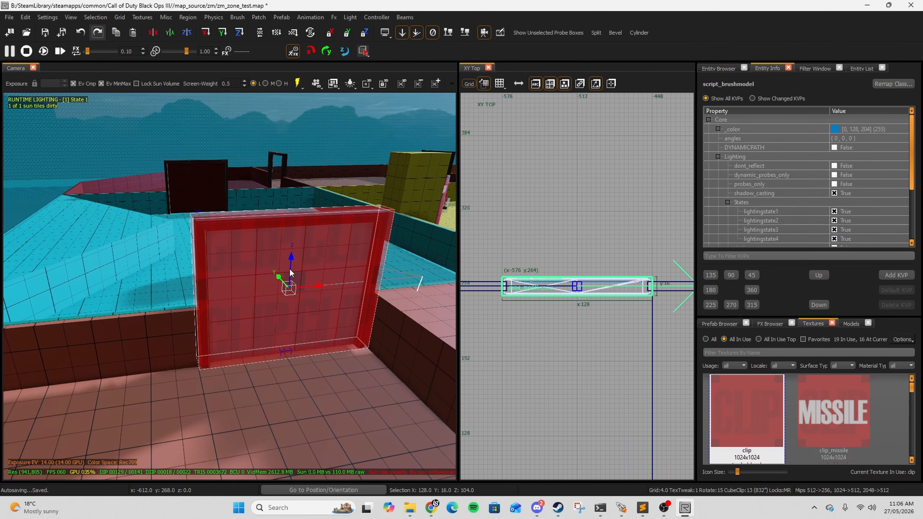
# Step: Enable DYNAMICPATH on the selected clip script_brushmodel
pyautogui.click(833, 147)
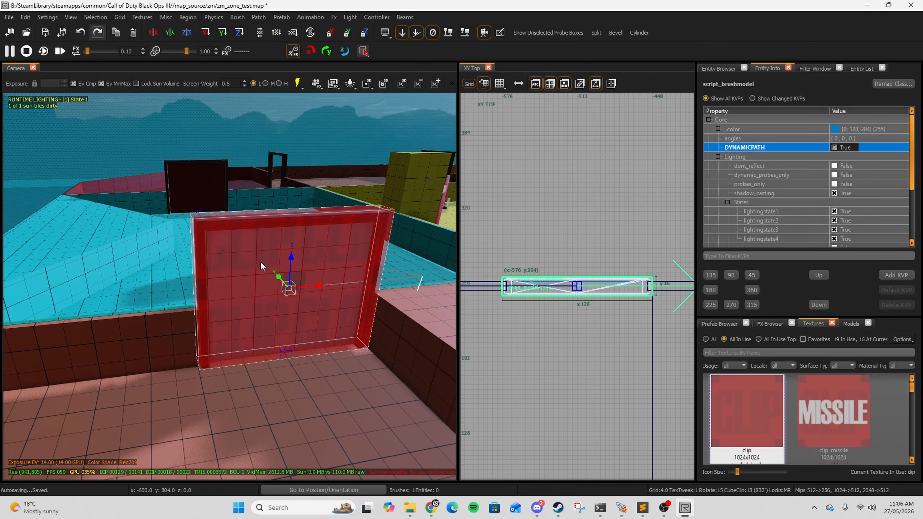
pyautogui.moveTo(260, 261); pyautogui.dragTo(259, 259, button='right')
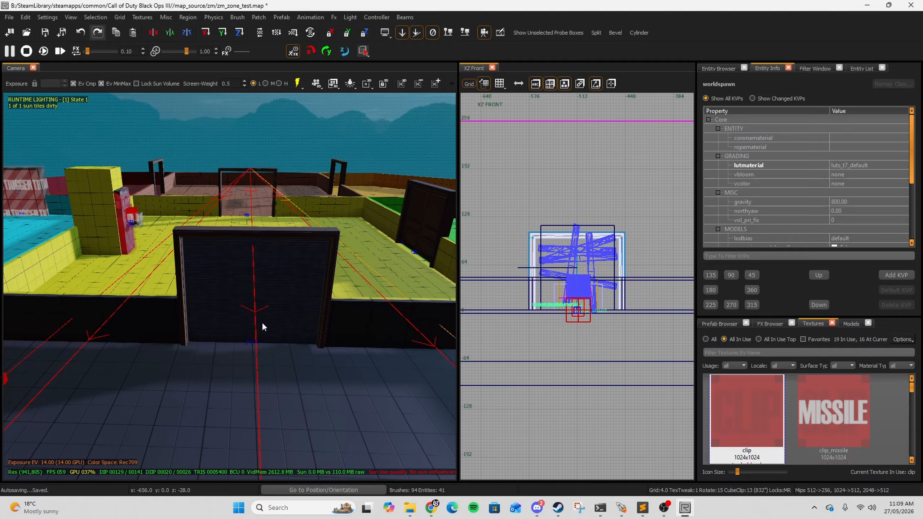
# Step: Select the second door's panel brush and convert it into a script_brushmodel
pyautogui.moveTo(262, 322); pyautogui.dragTo(251, 322, button='right')
pyautogui.click(250, 313)
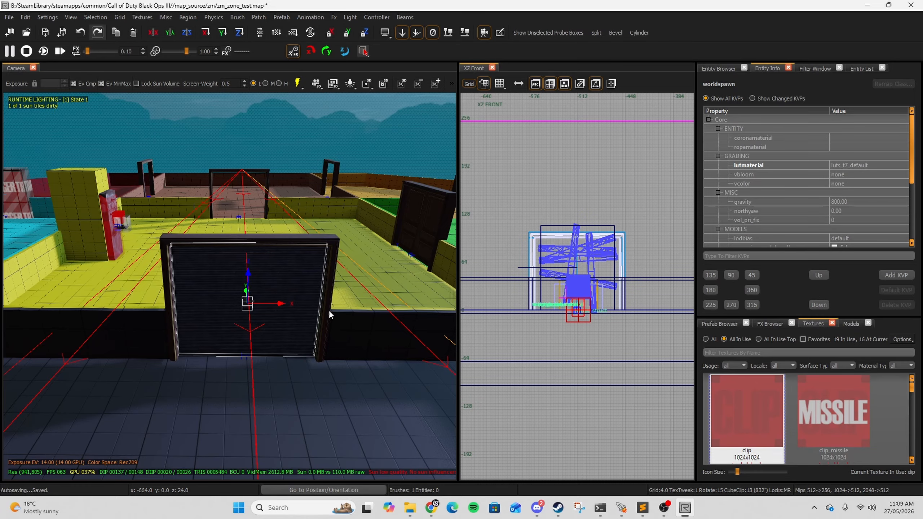
pyautogui.moveTo(368, 267); pyautogui.dragTo(376, 256, button='right')
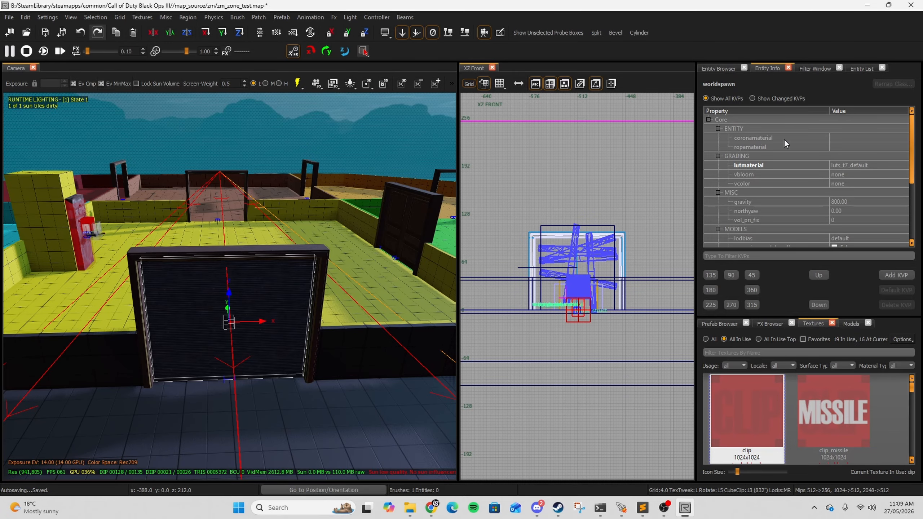
pyautogui.moveTo(338, 276); pyautogui.dragTo(321, 251, button='right')
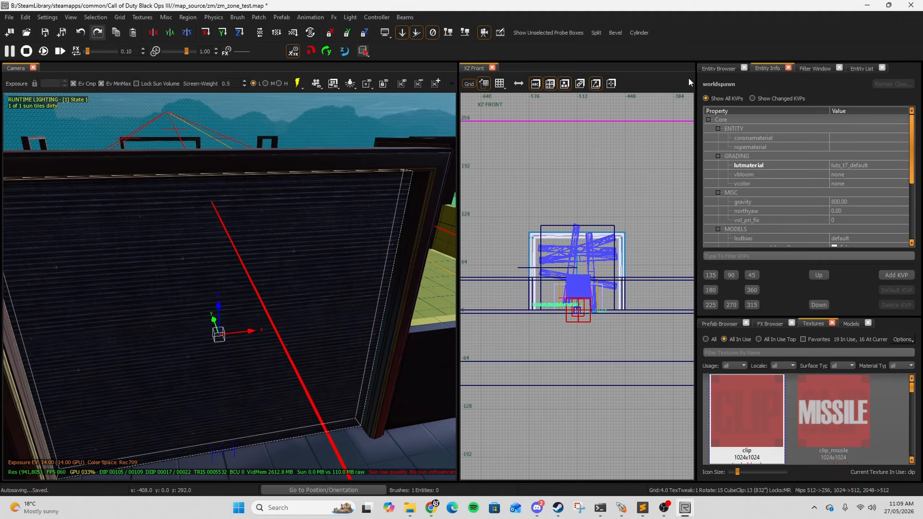
pyautogui.click(719, 69)
pyautogui.click(736, 138)
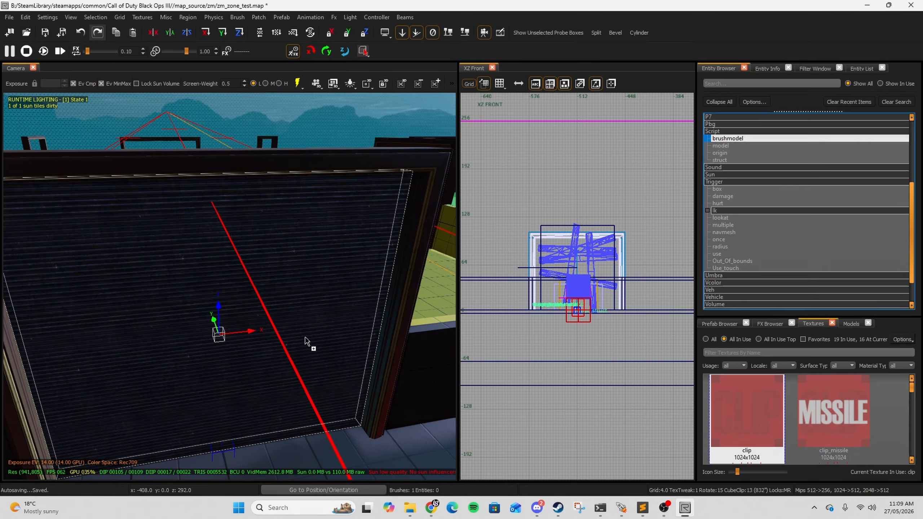
# Step: Set the door brushmodel's targetname to power_door_1
pyautogui.click(769, 69)
pyautogui.scroll(-3, 835, 188)
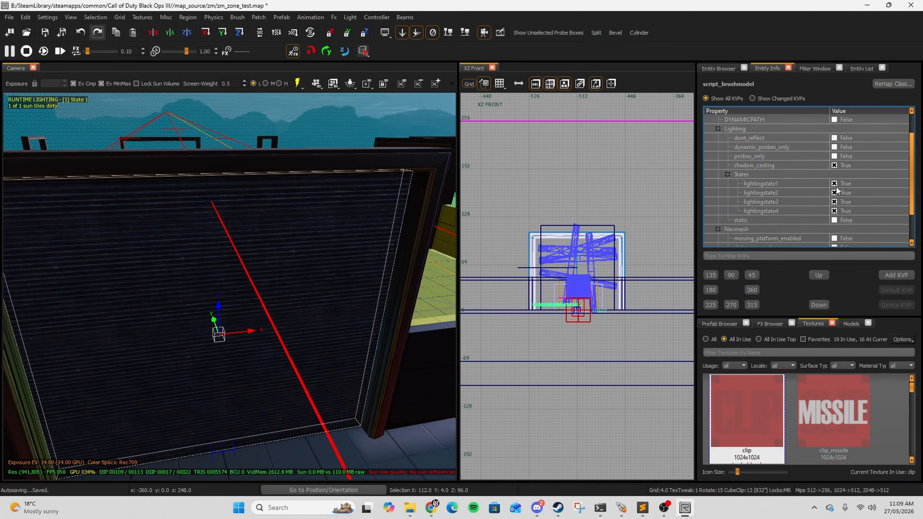
pyautogui.click(895, 273)
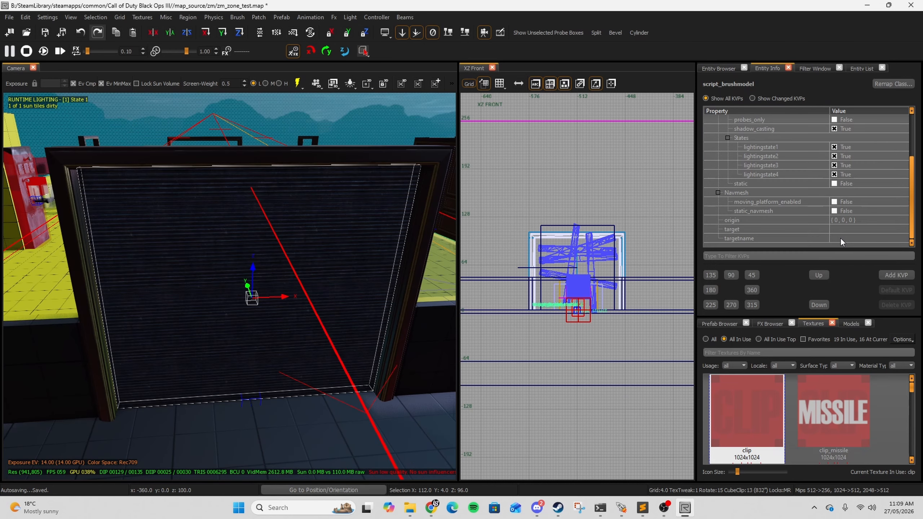
pyautogui.click(844, 238)
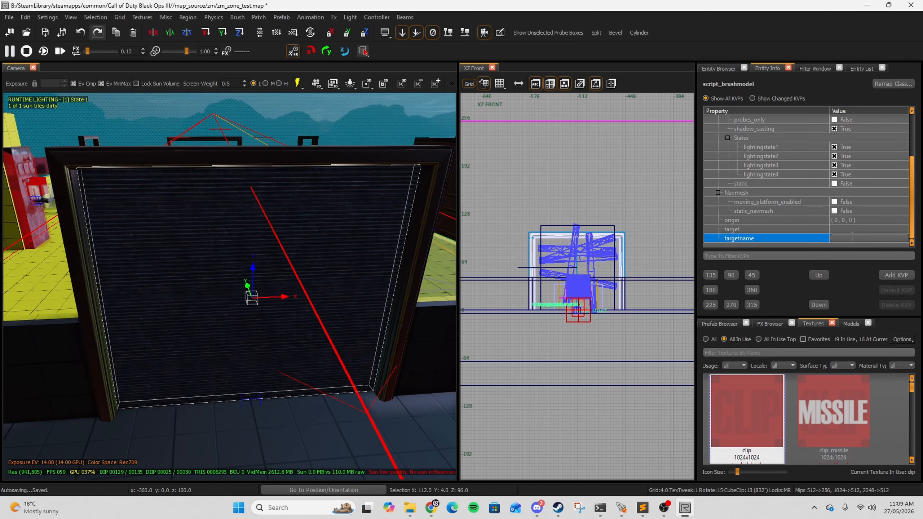
pyautogui.write('power_door_1')
# Step: Add a script_string key with the value move to the door brushmodel
pyautogui.click(896, 275)
pyautogui.write('script')
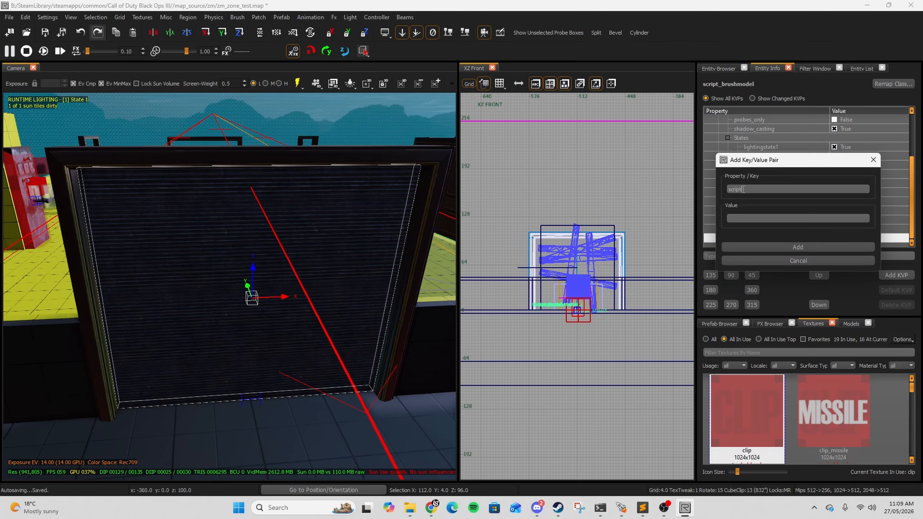
pyautogui.write('_string')
pyautogui.click(749, 218)
pyautogui.write('move')
pyautogui.click(798, 247)
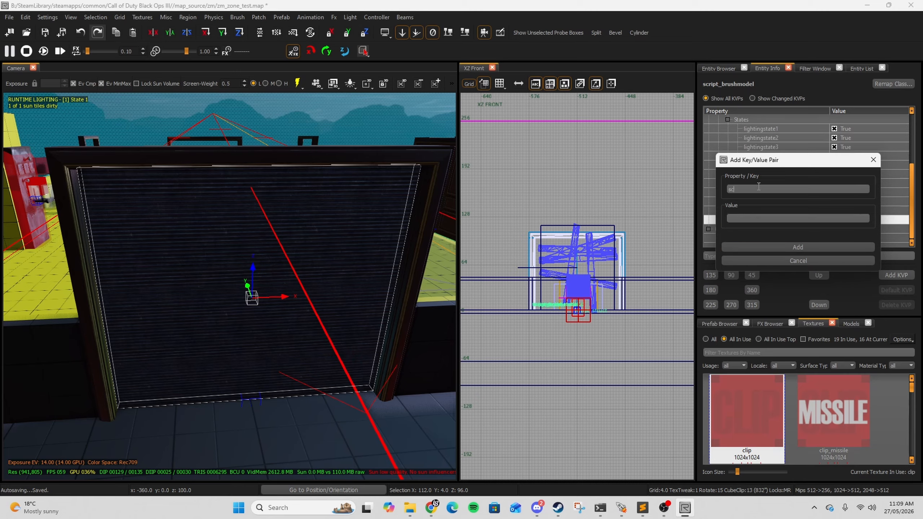
# Step: Add a script_vector key to the door brushmodel
pyautogui.click(758, 188)
pyautogui.write('script_vector')
pyautogui.click(773, 217)
pyautogui.click(789, 248)
pyautogui.scroll(-5, 282, 267)
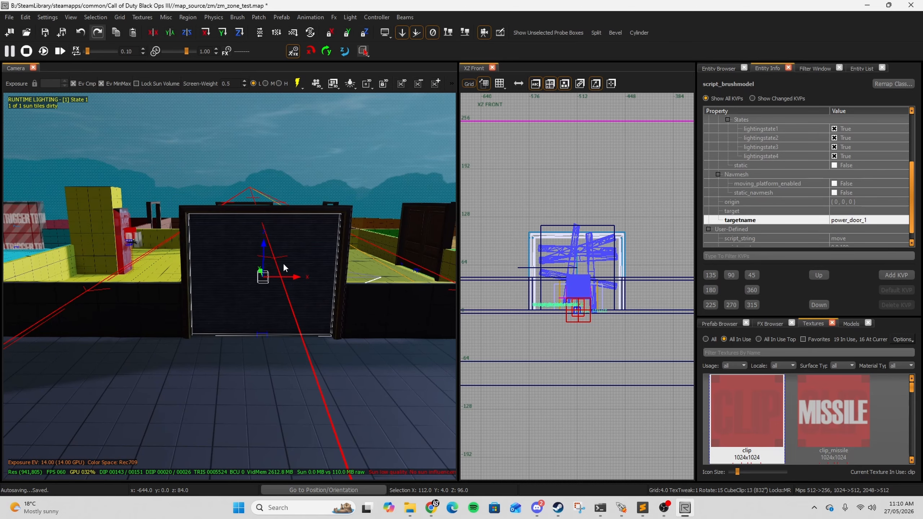
# Step: Select the other door's clip script_brushmodel and enable its DYNAMICPATH
pyautogui.moveTo(259, 248)
pyautogui.mouseDown()
pyautogui.moveTo(281, 96)
pyautogui.moveTo(267, 219)
pyautogui.mouseUp()
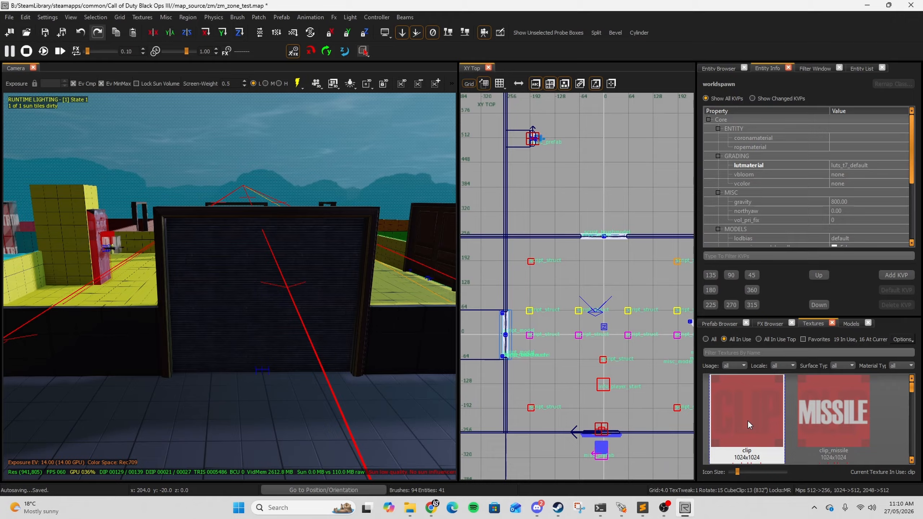
pyautogui.click(749, 420)
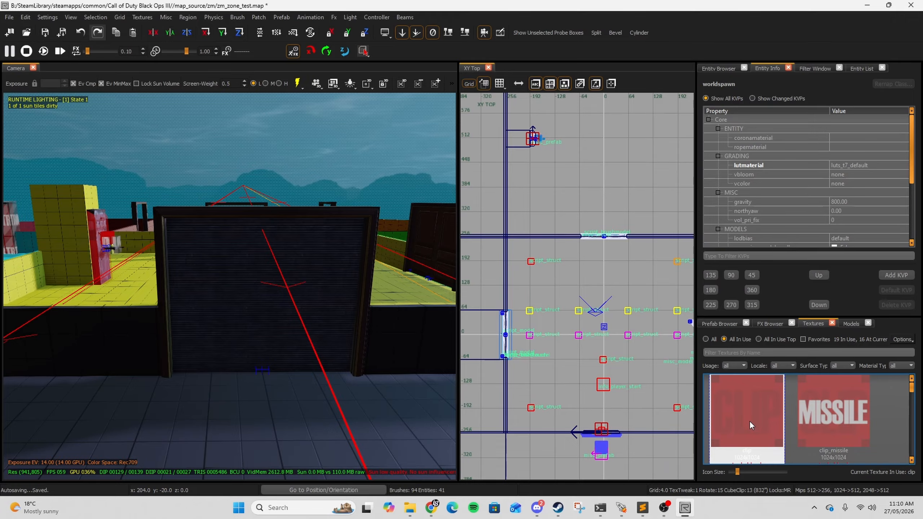
pyautogui.click(580, 235)
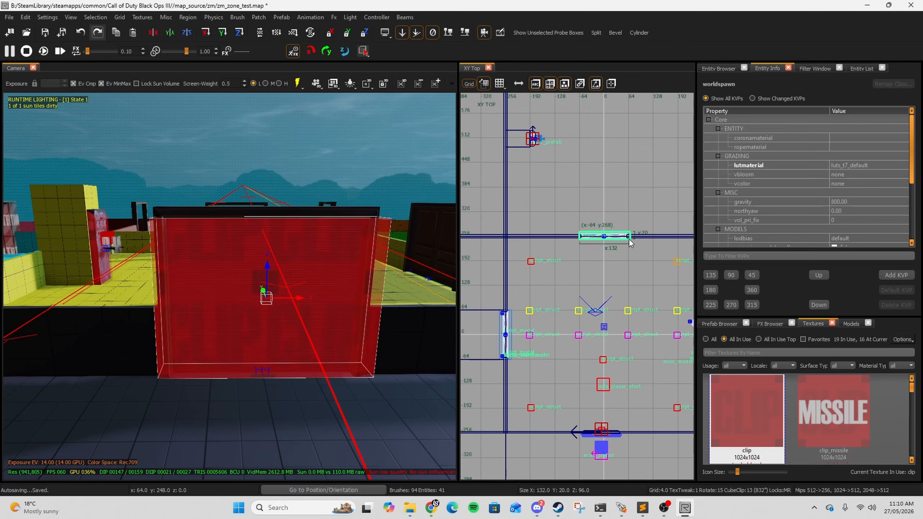
pyautogui.hotkey('ctrl', 'Tab')
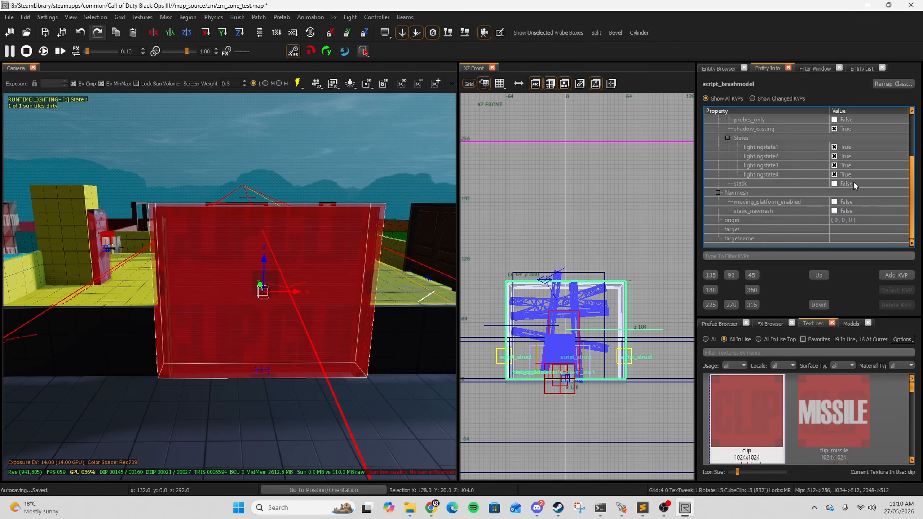
pyautogui.scroll(3, 859, 176)
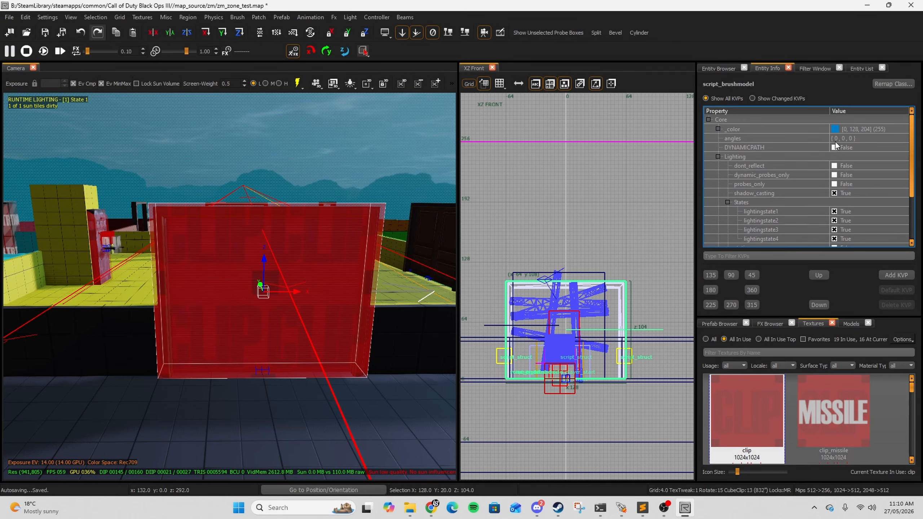
pyautogui.click(834, 149)
# Step: Set the clip's targetname to power_door_1
pyautogui.scroll(-3, 781, 191)
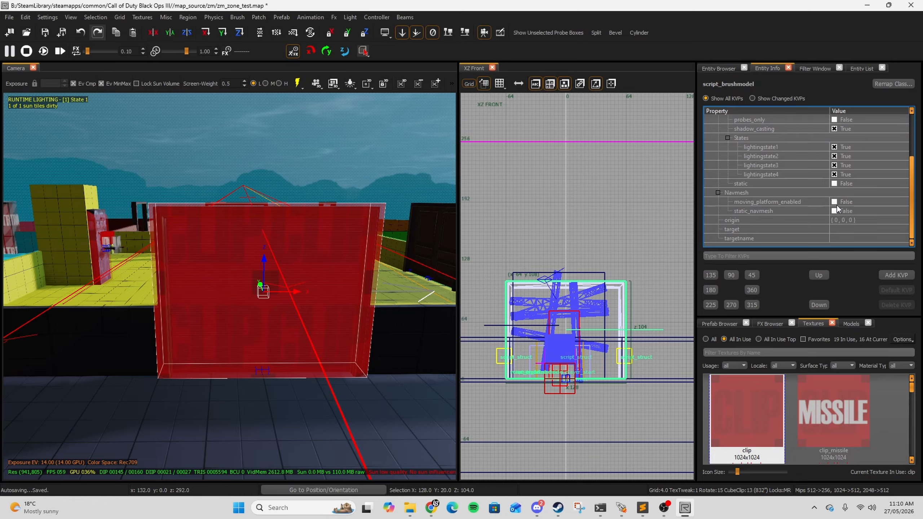
pyautogui.click(848, 238)
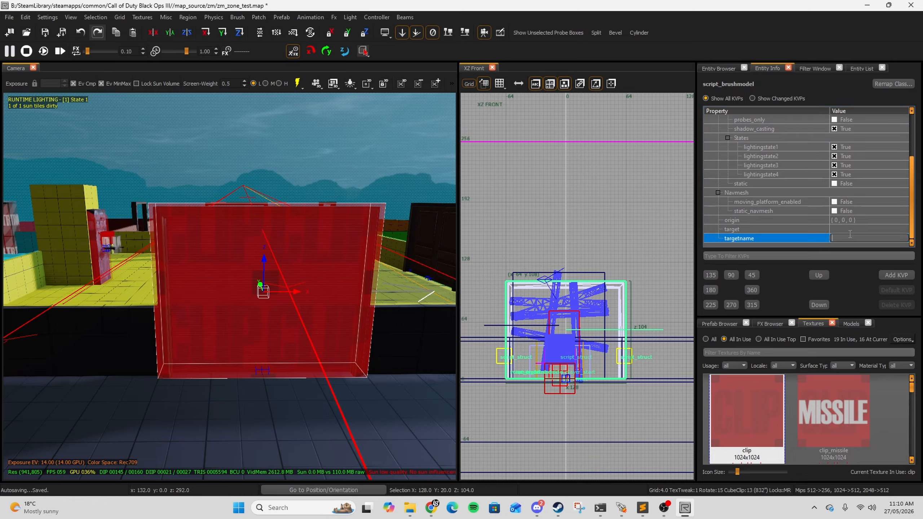
pyautogui.write('power_door_1')
# Step: Add a script_noteworthy key with the value clip to the clip brushmodel
pyautogui.click(895, 275)
pyautogui.write('script')
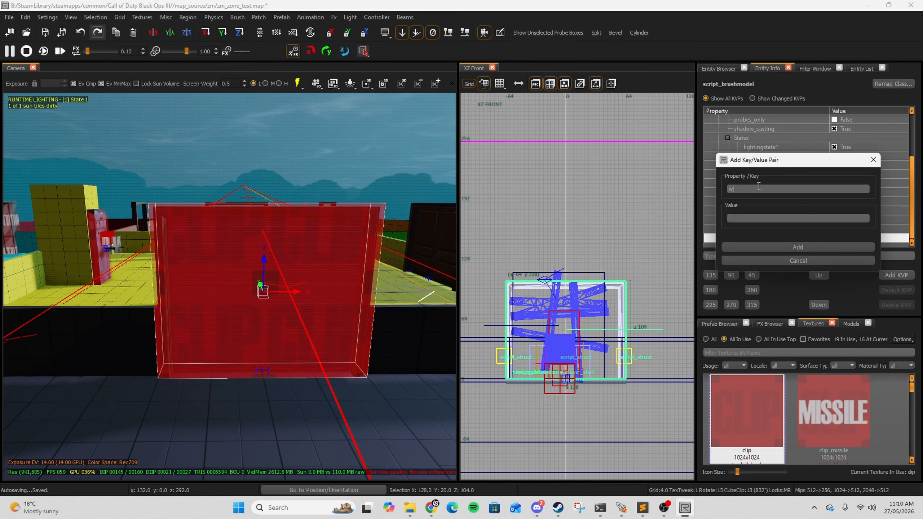
pyautogui.write('_notewor')
pyautogui.click(756, 215)
pyautogui.write('clip')
pyautogui.click(765, 248)
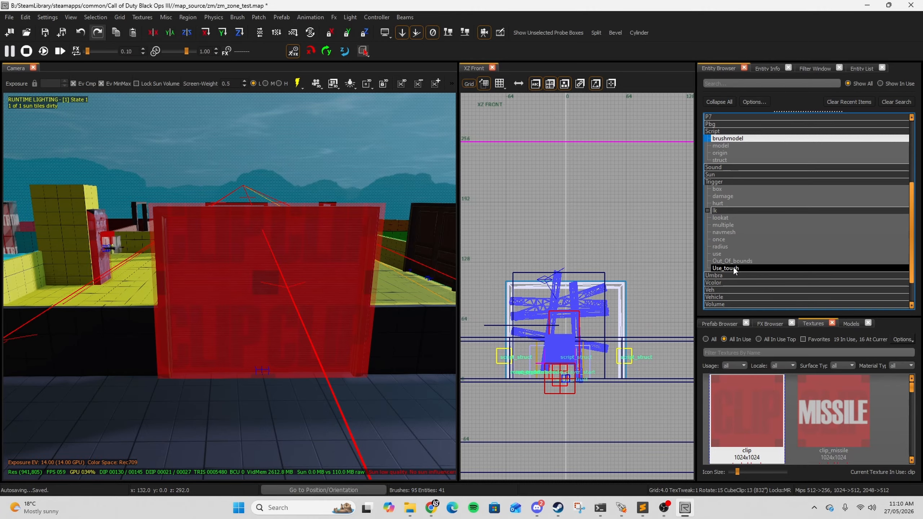
# Step: Place a use-touch trigger at the doorway and stretch it about 128 units wide across the door
pyautogui.moveTo(737, 268); pyautogui.dragTo(226, 348)
pyautogui.hotkey('ctrl', 'Tab')
pyautogui.hotkey('ctrl', 'Tab')
pyautogui.scroll(2, 587, 294)
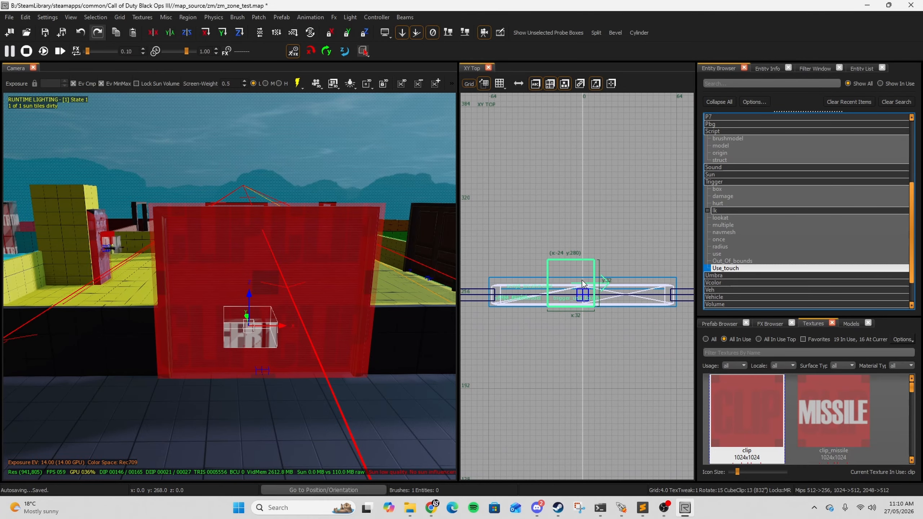
pyautogui.moveTo(586, 295)
pyautogui.mouseDown()
pyautogui.moveTo(520, 291)
pyautogui.moveTo(656, 299)
pyautogui.mouseUp()
pyautogui.moveTo(656, 299); pyautogui.dragTo(561, 300, button='right')
pyautogui.moveTo(561, 299); pyautogui.dragTo(607, 298)
pyautogui.moveTo(527, 234); pyautogui.dragTo(527, 221)
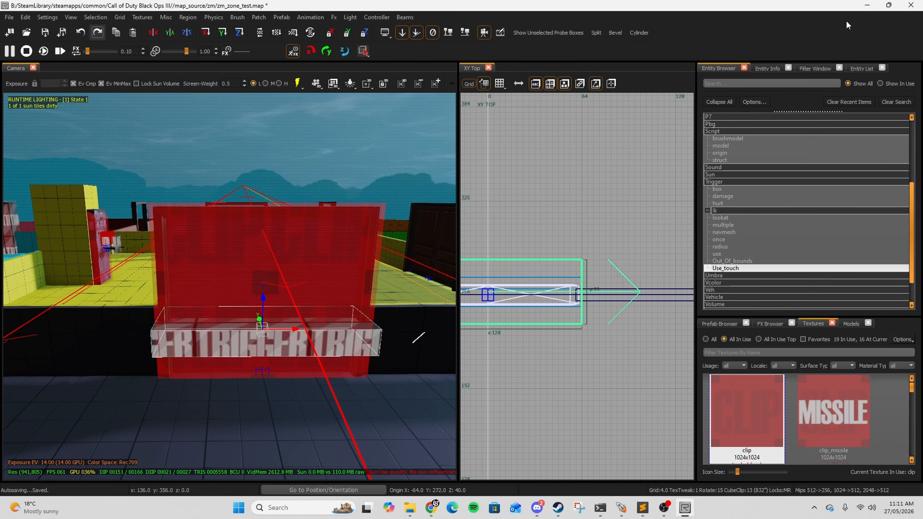
# Step: Stretch the trigger upward to cover the full height of the double door
pyautogui.hotkey('ctrl', 'Tab')
pyautogui.moveTo(600, 269); pyautogui.dragTo(596, 275, button='right')
pyautogui.moveTo(596, 259); pyautogui.dragTo(597, 159)
pyautogui.scroll(-3, 842, 218)
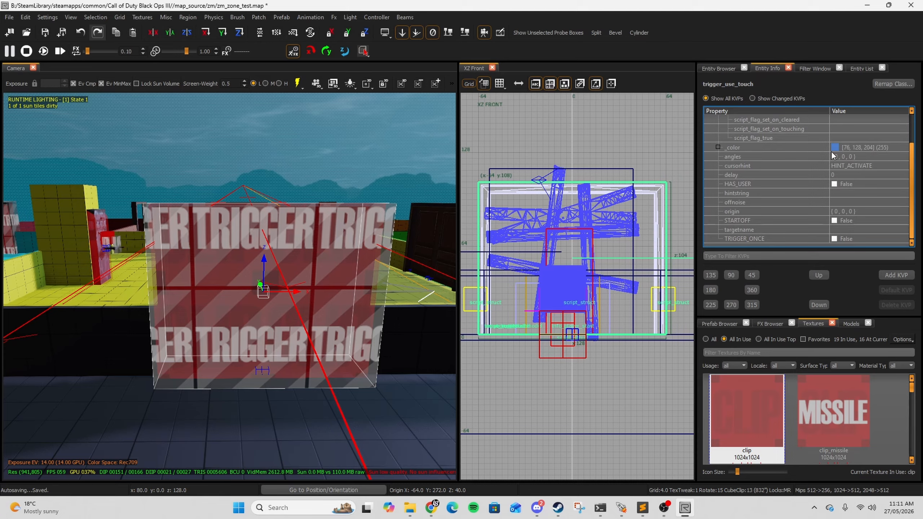
# Step: Set the trigger's targetname to zombie_door
pyautogui.click(840, 227)
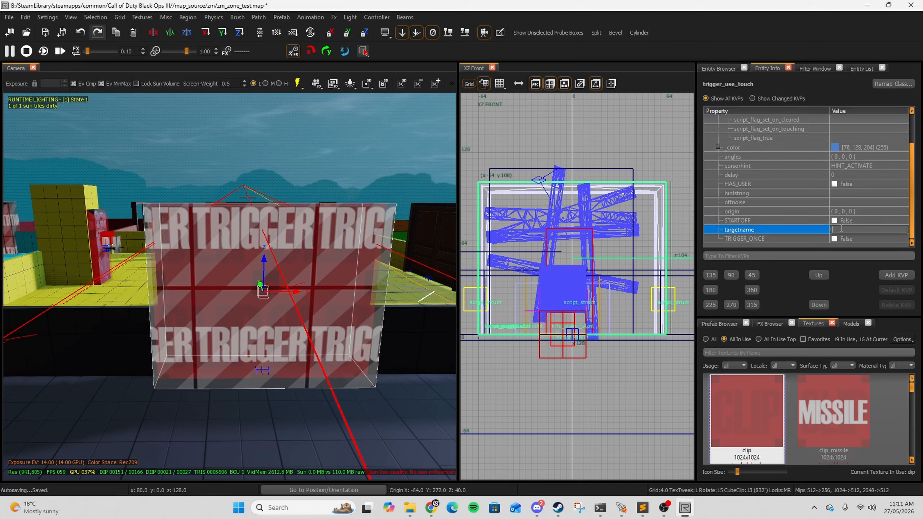
pyautogui.write('zombie_door')
# Step: Add a target key with the value power_door_1 to the trigger
pyautogui.click(911, 276)
pyautogui.write('targ')
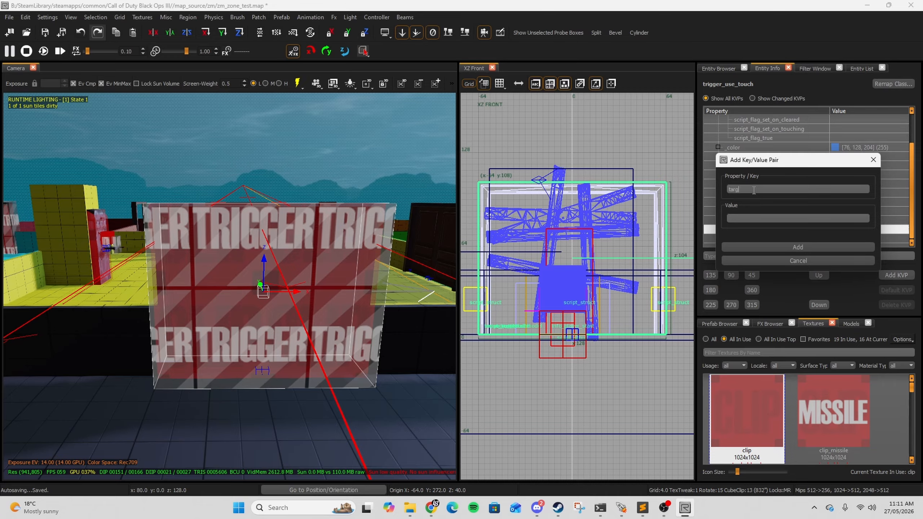
pyautogui.write('et')
pyautogui.write('power_door_1')
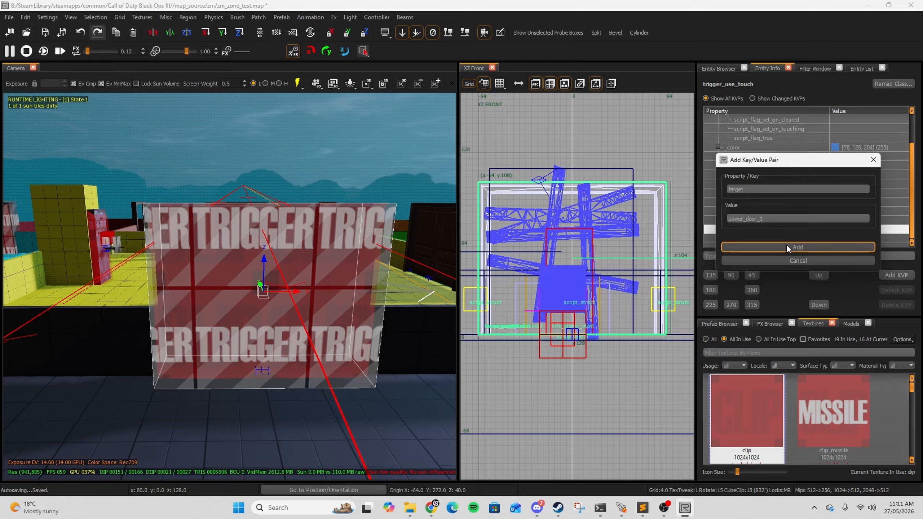
pyautogui.click(787, 246)
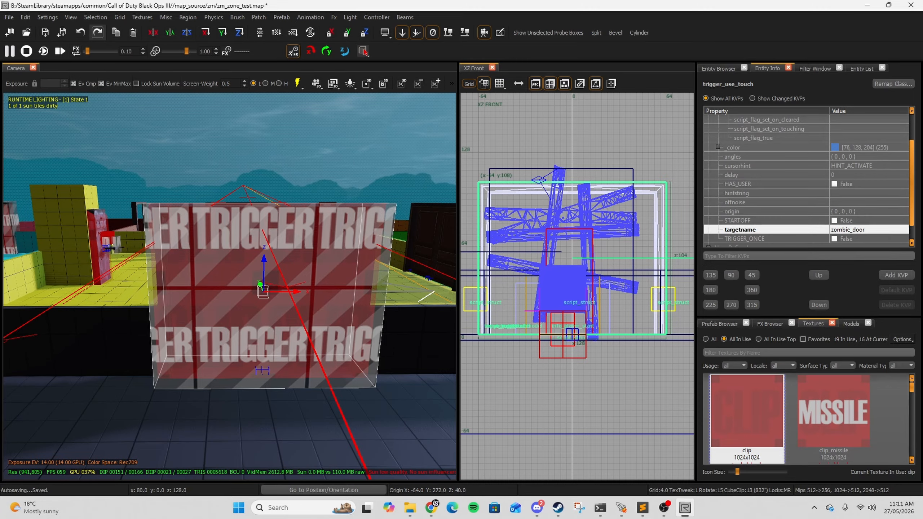
# Step: Add a script_noteworthy key with the value electric_door to the trigger
pyautogui.click(893, 278)
pyautogui.write('script_noteworthy')
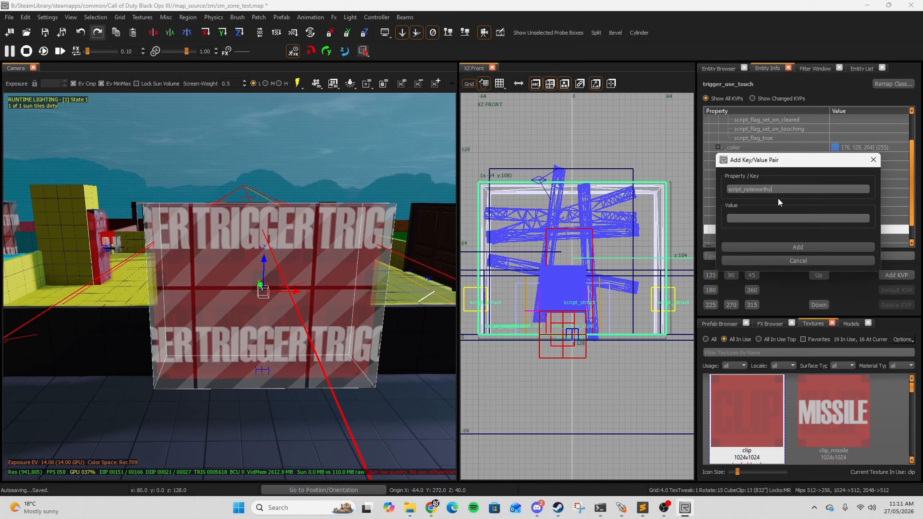
pyautogui.click(760, 218)
pyautogui.write('electric_door')
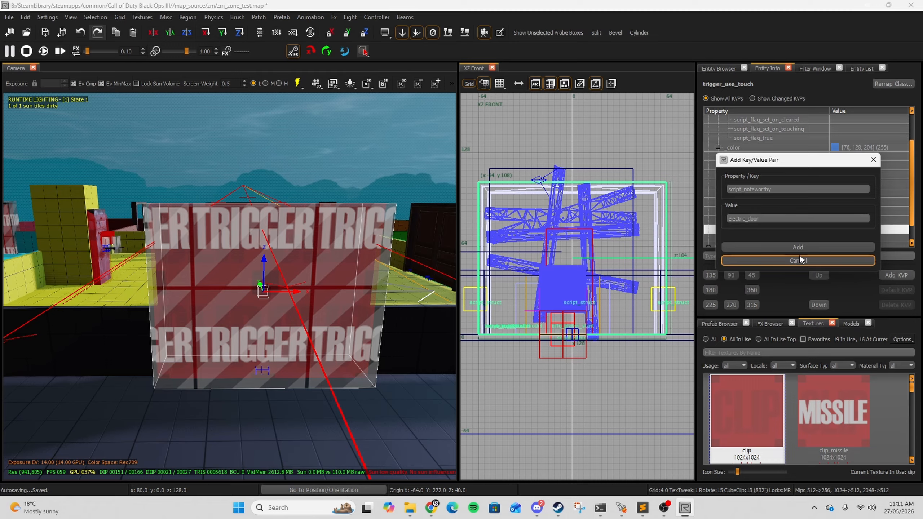
pyautogui.click(793, 247)
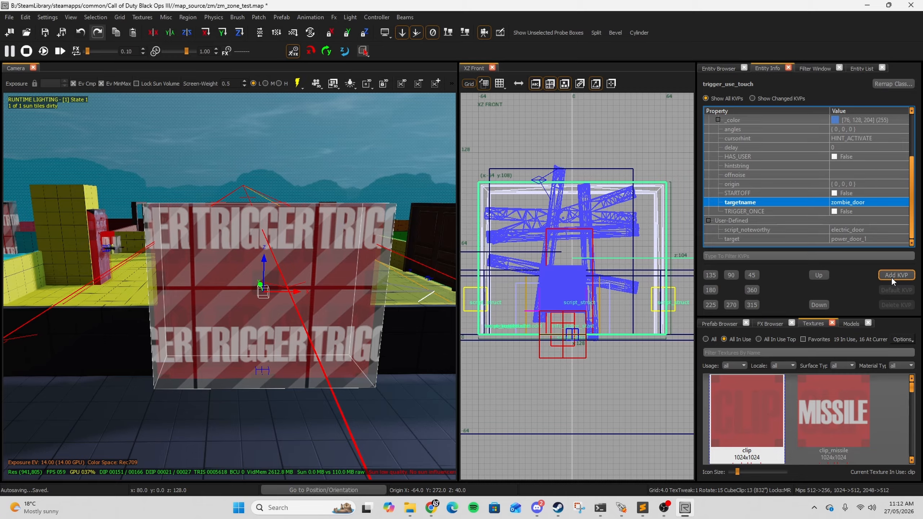
# Step: Add a script_flag key to the trigger
pyautogui.click(890, 275)
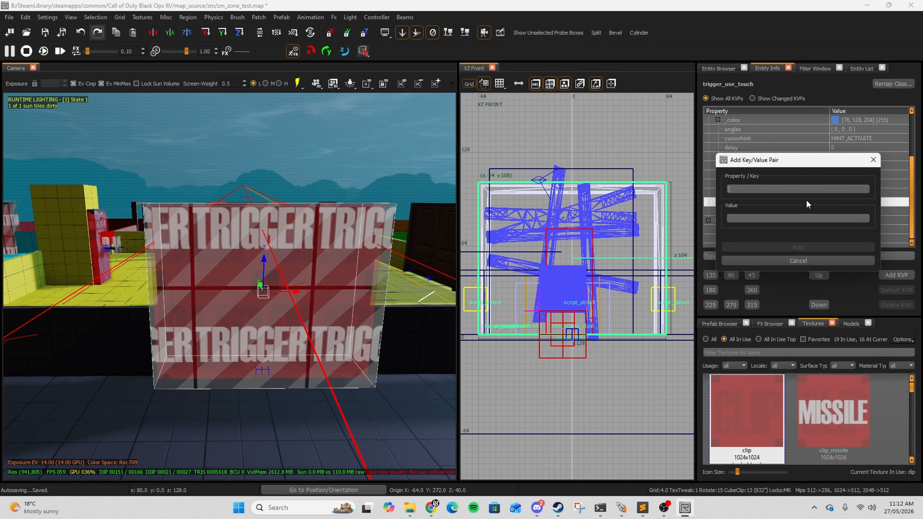
pyautogui.write('s')
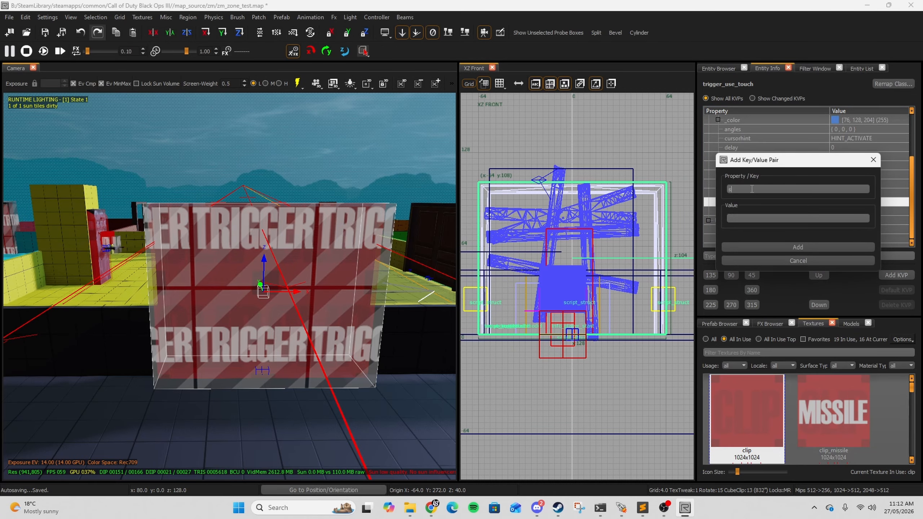
pyautogui.write('criopt_flag')
pyautogui.click(781, 246)
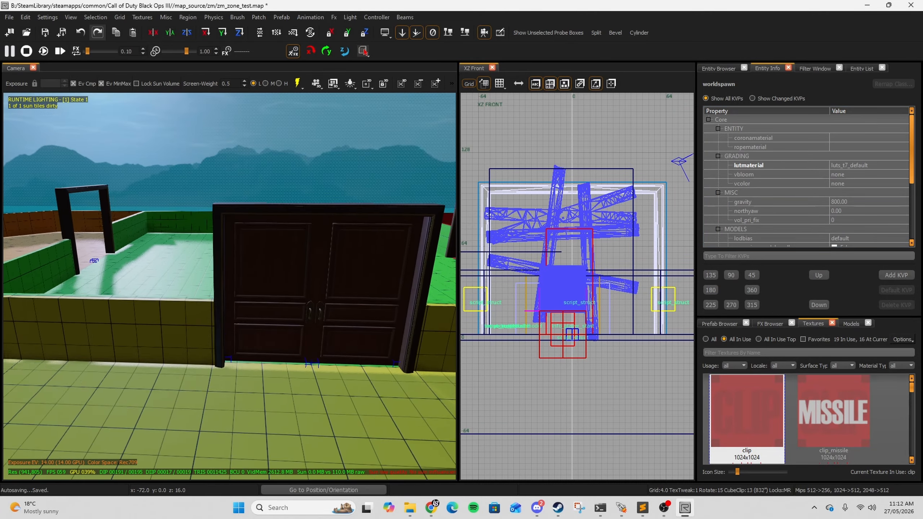
# Step: Select both door models and convert them into script_model entities
pyautogui.moveTo(181, 254); pyautogui.dragTo(191, 268, button='right')
pyautogui.keyDown('shift'); pyautogui.click(191, 268); pyautogui.keyUp('shift')
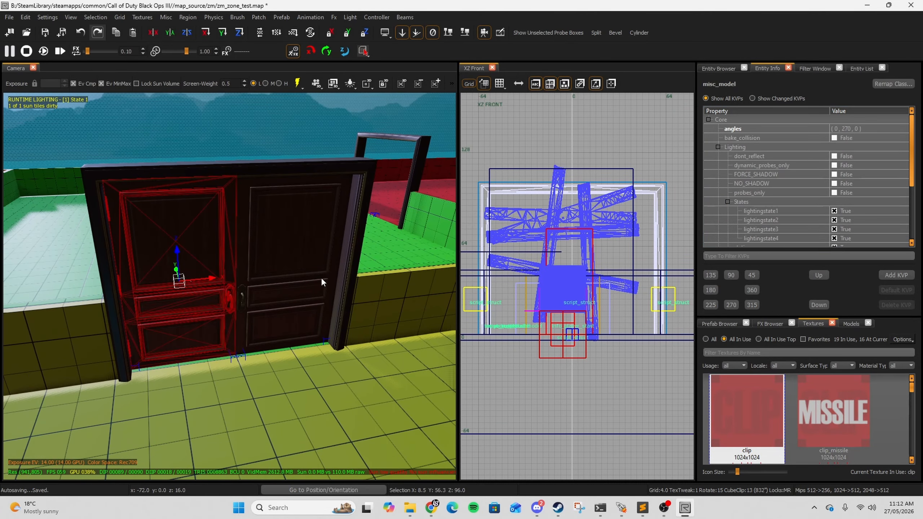
pyautogui.keyDown('shift'); pyautogui.click(321, 277); pyautogui.keyUp('shift')
pyautogui.hotkey('ctrl', 'Tab')
pyautogui.hotkey('ctrl', 'Tab')
pyautogui.scroll(-5, 582, 270)
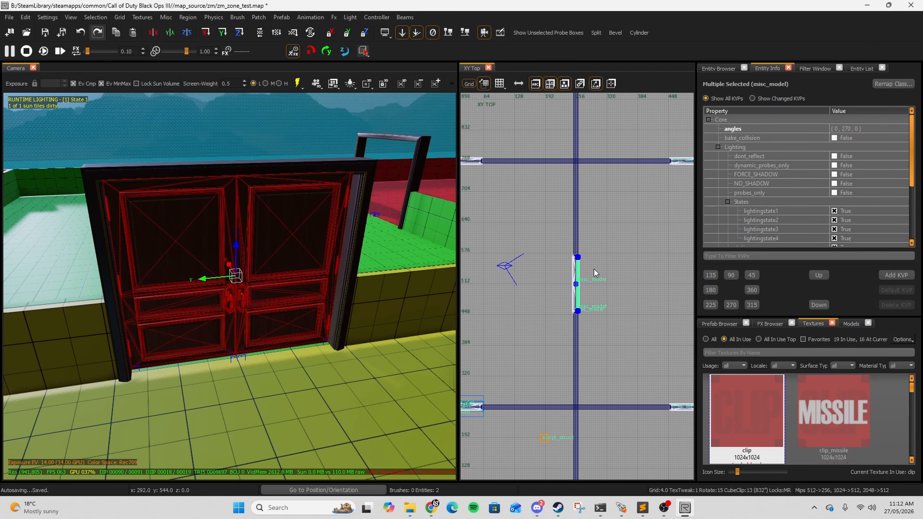
pyautogui.click(717, 68)
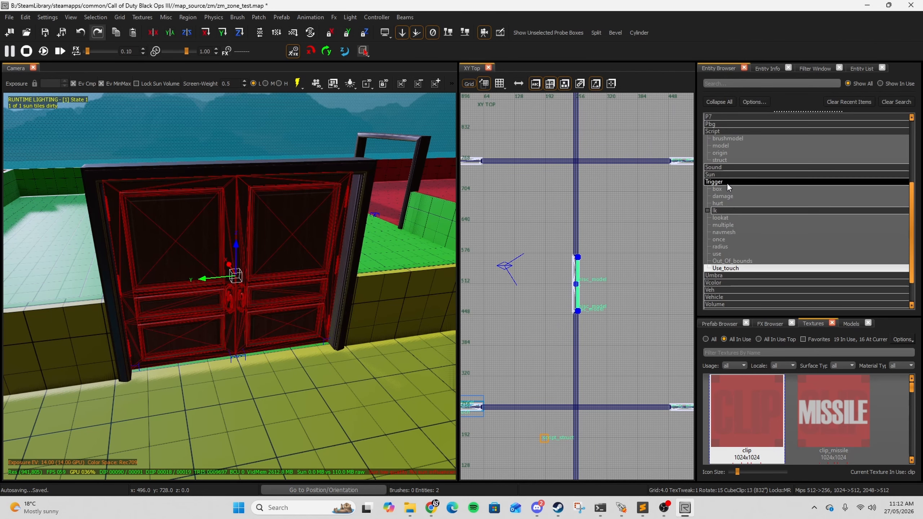
pyautogui.doubleClick(728, 145)
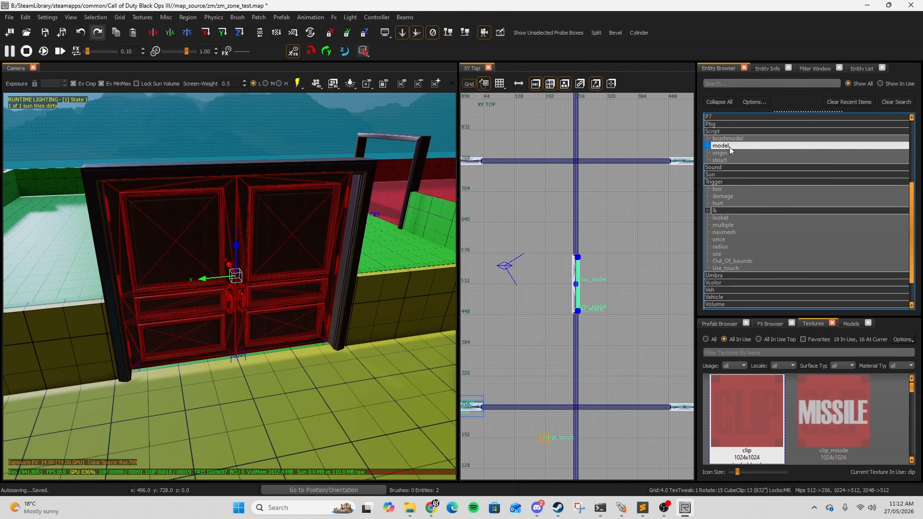
pyautogui.click(767, 68)
# Step: Set the door models' targetname to power_door_
pyautogui.scroll(-3, 859, 202)
pyautogui.click(846, 238)
pyautogui.write('pow')
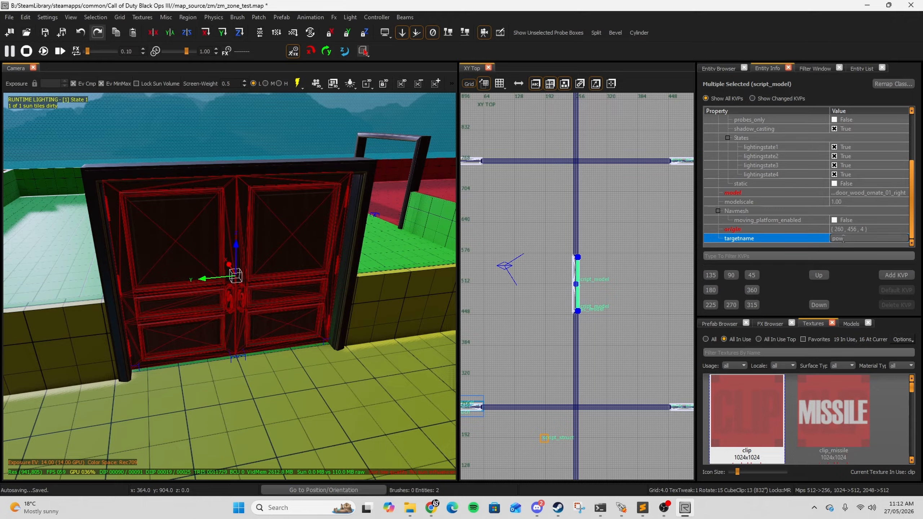
pyautogui.write('er_door_2')
# Step: Add a script_string key with the value rotate to the selected door models
pyautogui.click(896, 275)
pyautogui.write('scr')
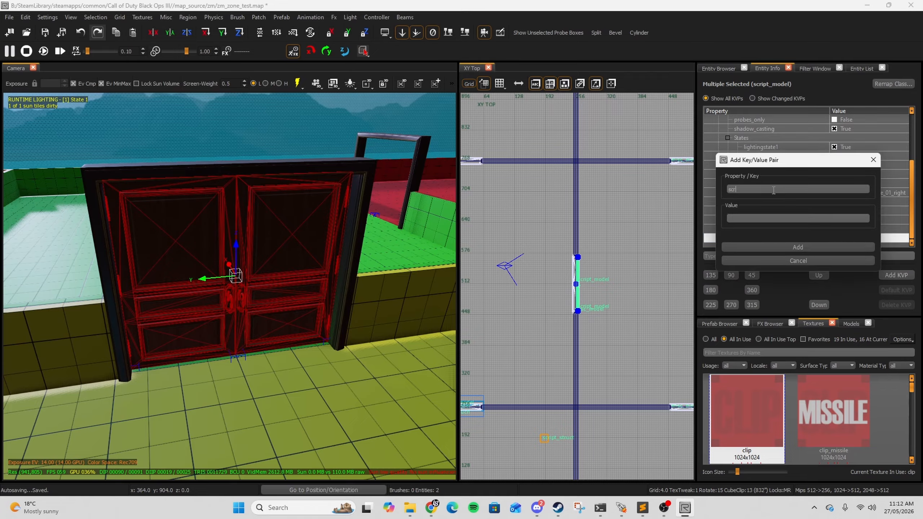
pyautogui.write('ipt_string')
pyautogui.click(759, 218)
pyautogui.write('rotate')
pyautogui.click(836, 247)
# Step: Add a script_angles key with rotation values to the door models
pyautogui.click(896, 275)
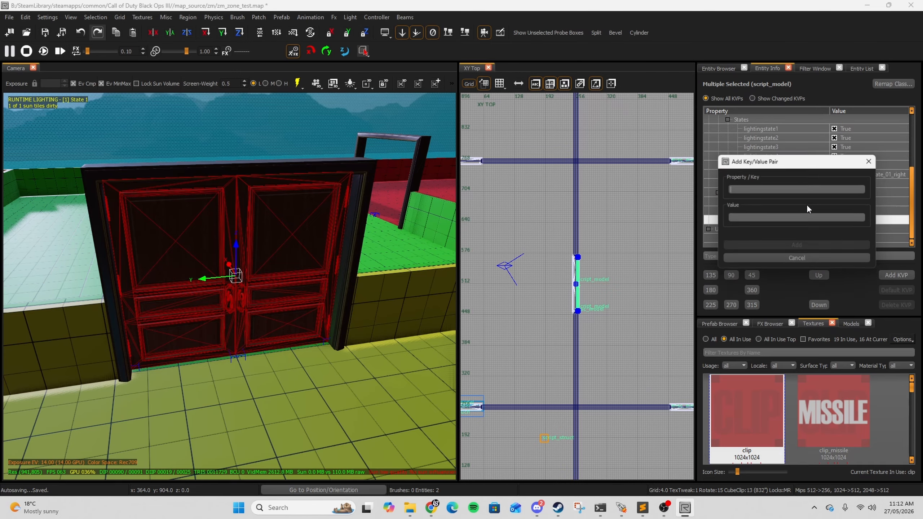
pyautogui.click(765, 189)
pyautogui.write('script_angl;es')
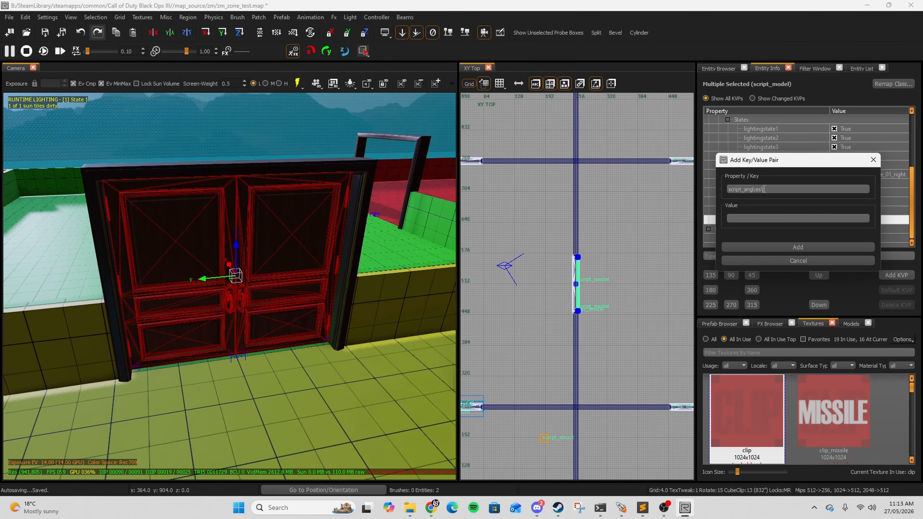
pyautogui.press('BackSpace')
pyautogui.press('BackSpace')
pyautogui.press('BackSpace')
pyautogui.write('es')
pyautogui.click(734, 220)
pyautogui.write('0 8 0')
pyautogui.click(809, 244)
# Step: Try rotating one door model to preview its opening swing, then undo the rotation
pyautogui.moveTo(304, 259); pyautogui.dragTo(269, 261, button='right')
pyautogui.press('Escape')
pyautogui.keyDown('shift'); pyautogui.click(269, 261); pyautogui.keyUp('shift')
pyautogui.scroll(-3, 632, 253)
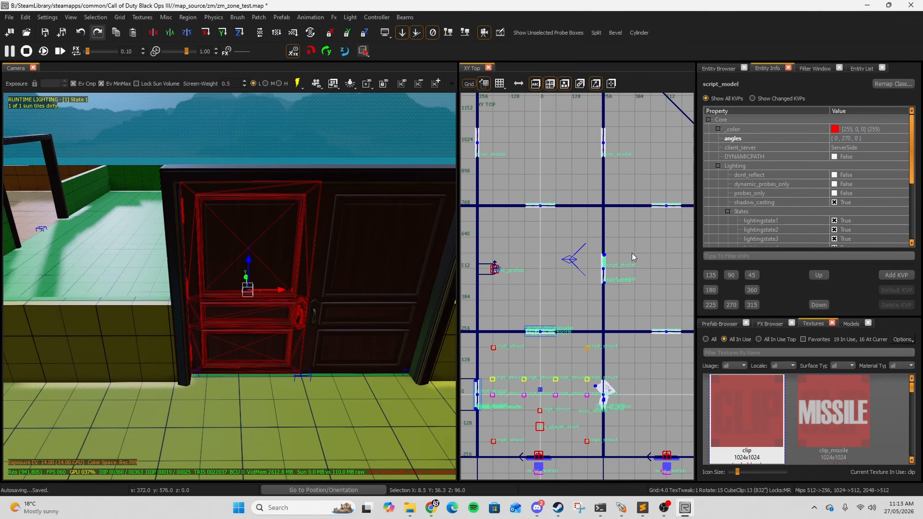
pyautogui.scroll(3, 632, 257)
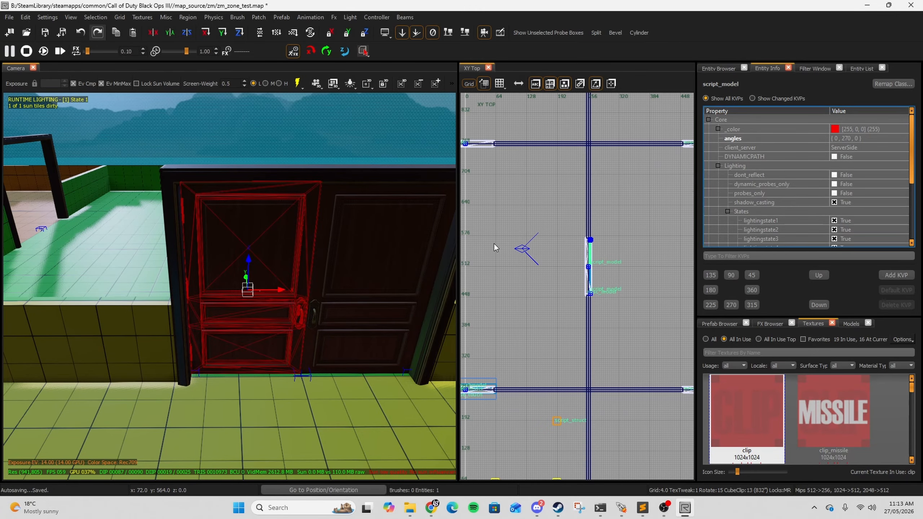
pyautogui.press('r')
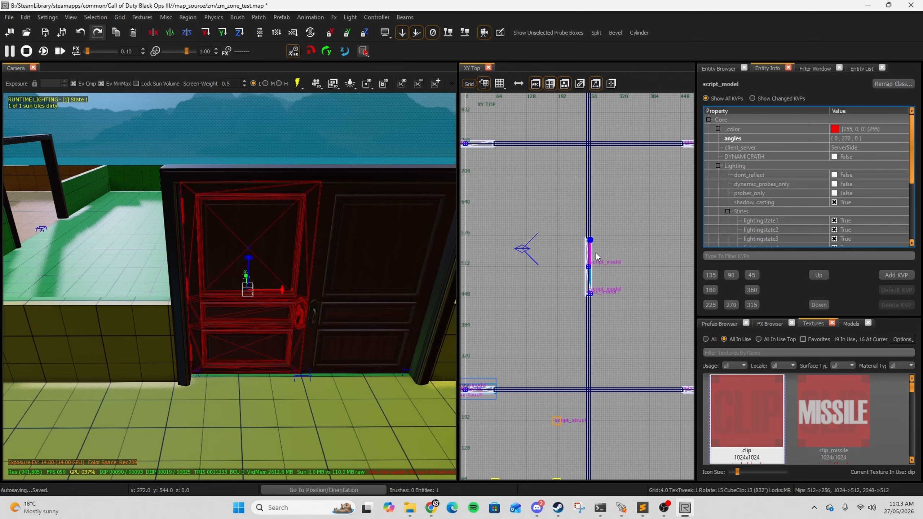
pyautogui.moveTo(596, 257); pyautogui.dragTo(563, 256, button='right')
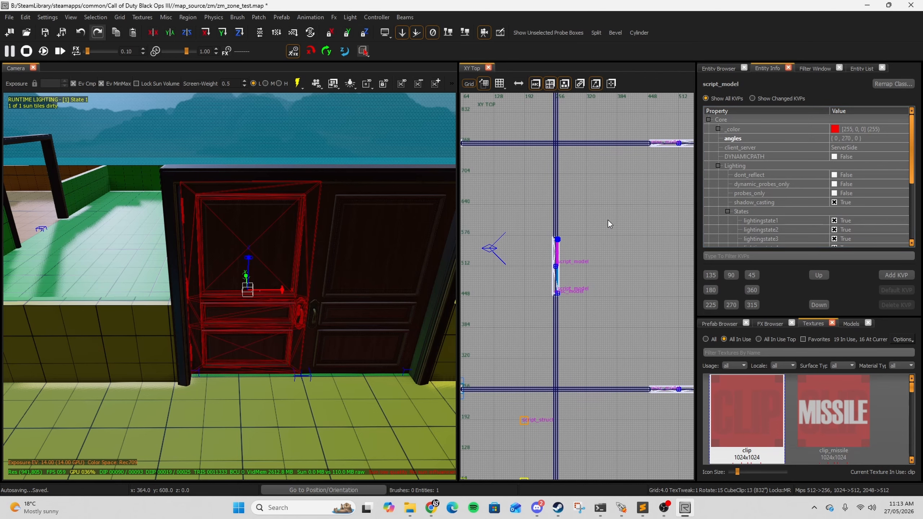
pyautogui.moveTo(583, 275); pyautogui.dragTo(592, 263)
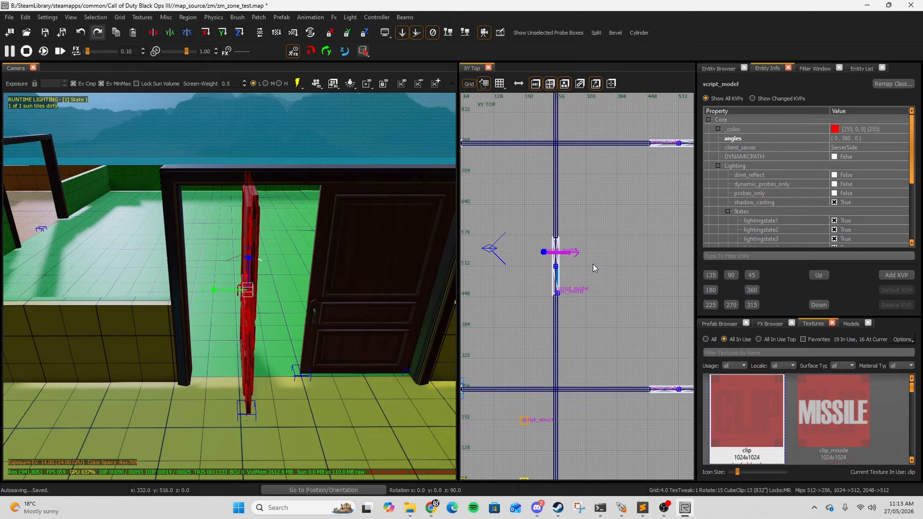
pyautogui.moveTo(587, 267); pyautogui.dragTo(566, 295)
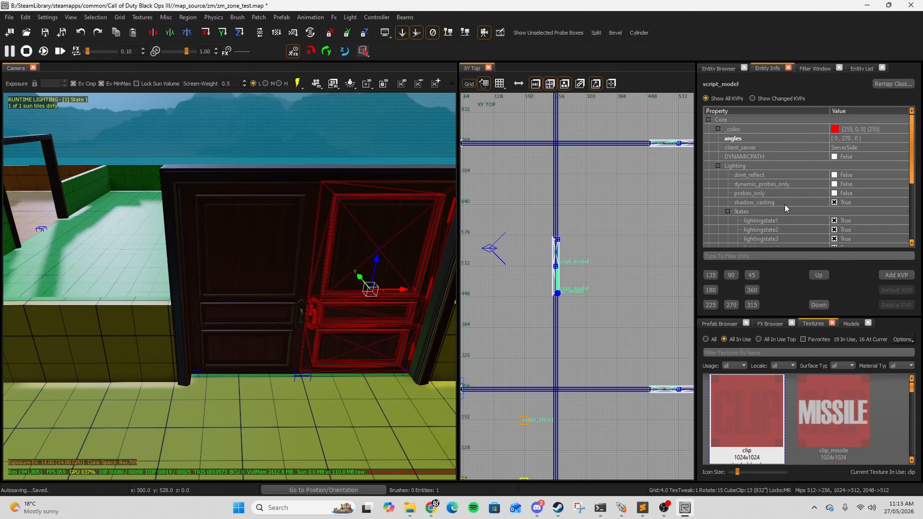
pyautogui.moveTo(610, 249); pyautogui.dragTo(620, 265)
pyautogui.hotkey('ctrl', 'z')
# Step: Inspect the selected door's script_angles value
pyautogui.scroll(-4, 811, 203)
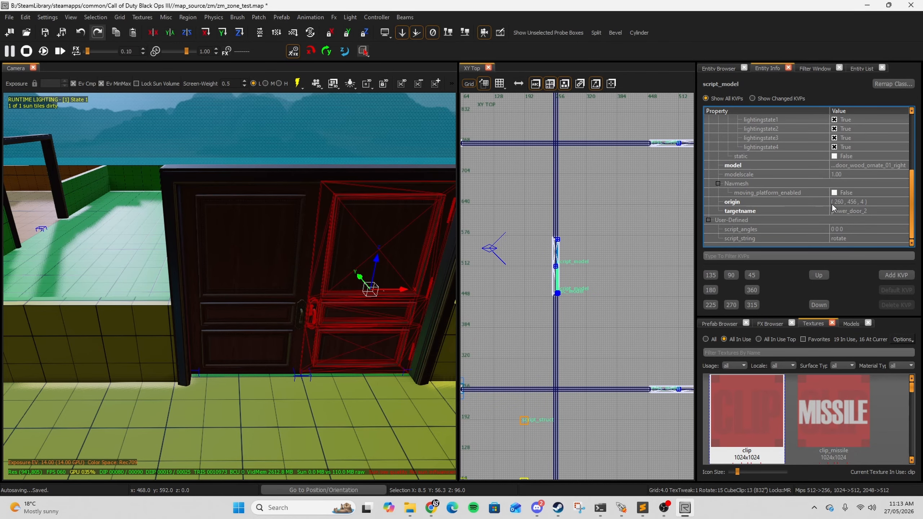
pyautogui.click(839, 229)
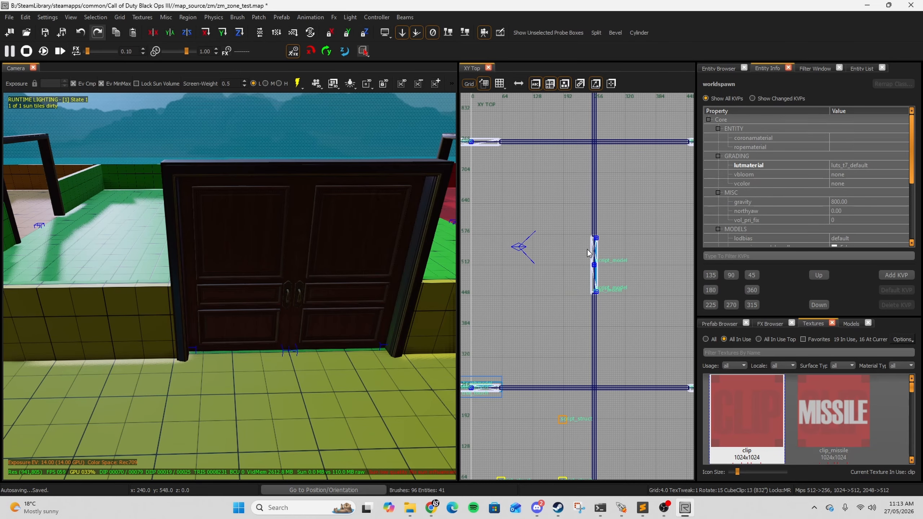
pyautogui.scroll(3, 594, 247)
# Step: Select the doorway clip brush and convert it into a script_brushmodel
pyautogui.moveTo(587, 224); pyautogui.dragTo(597, 345)
pyautogui.hotkey('ctrl', 'Tab')
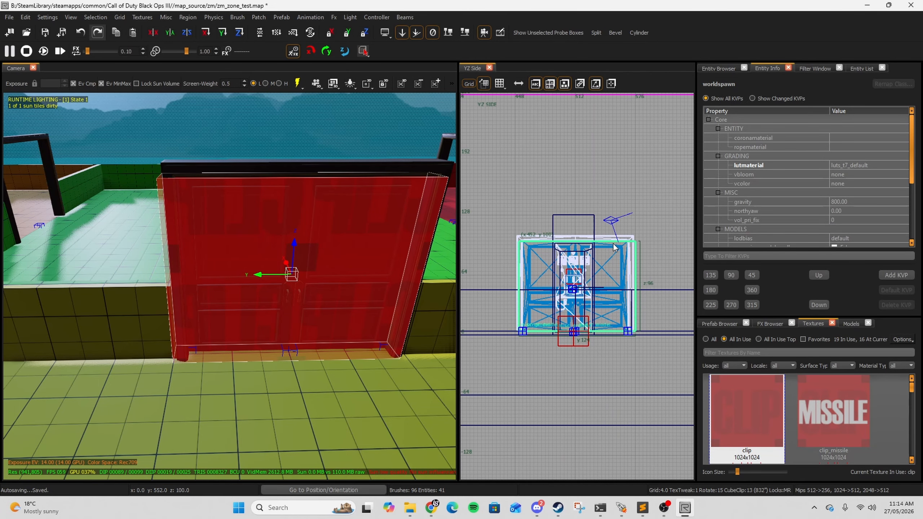
pyautogui.moveTo(613, 248); pyautogui.dragTo(614, 244)
pyautogui.click(717, 69)
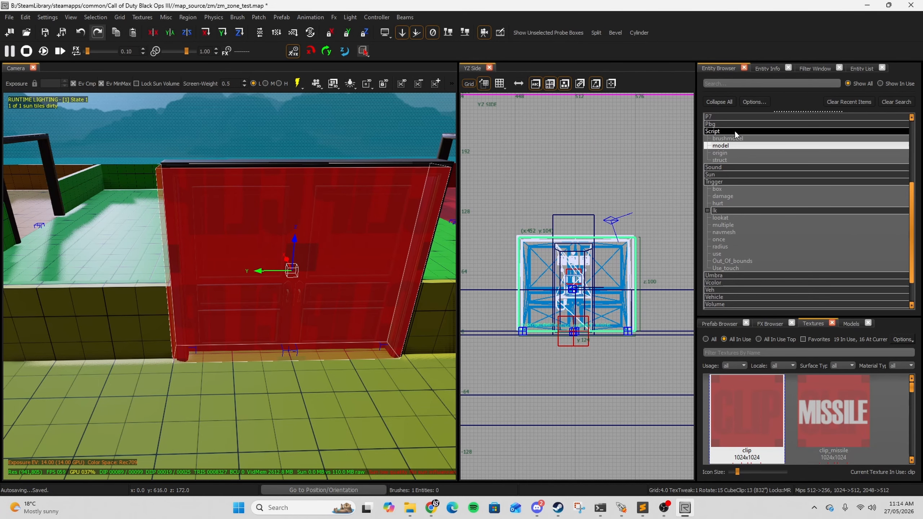
pyautogui.doubleClick(730, 138)
pyautogui.click(767, 69)
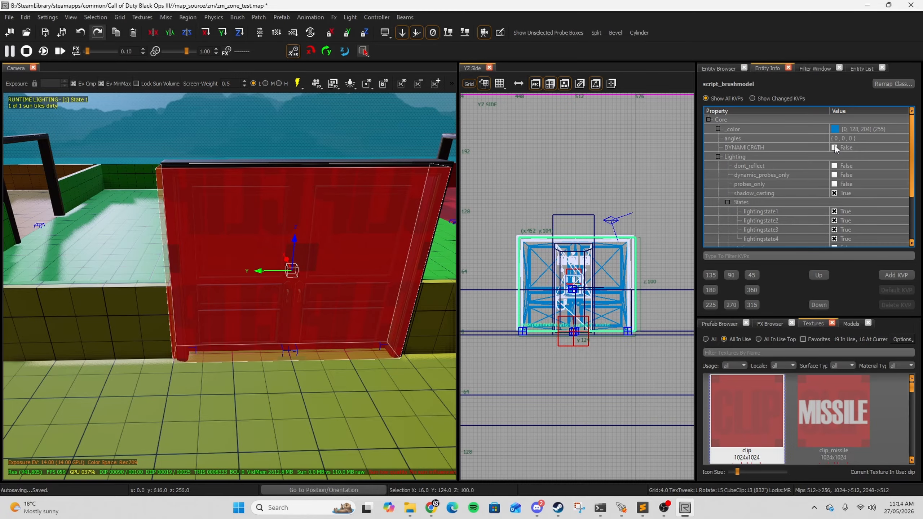
# Step: Enable DYNAMICPATH on the clip brushmodel and set its targetname to power_door
pyautogui.click(834, 148)
pyautogui.scroll(-3, 777, 191)
pyautogui.click(837, 238)
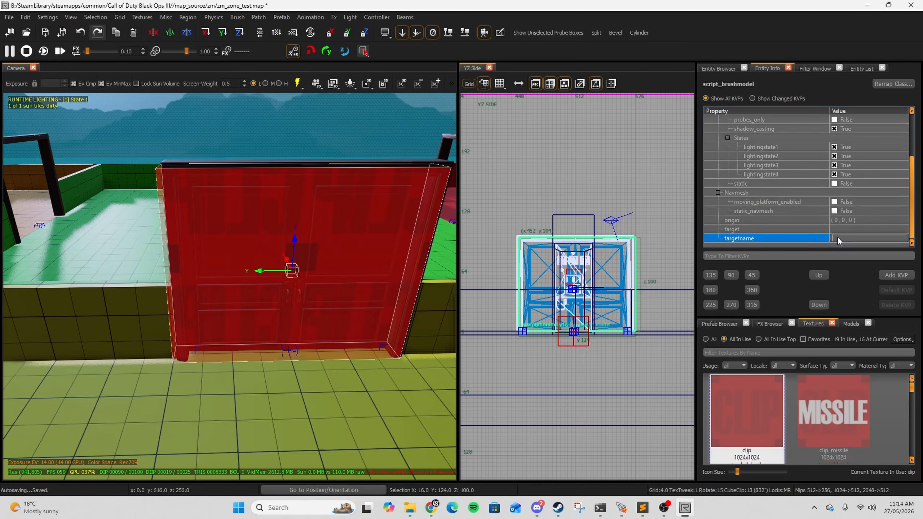
pyautogui.write('power_door_2')
# Step: Add a script_noteworthy key to the clip brushmodel
pyautogui.click(896, 275)
pyautogui.write('sc')
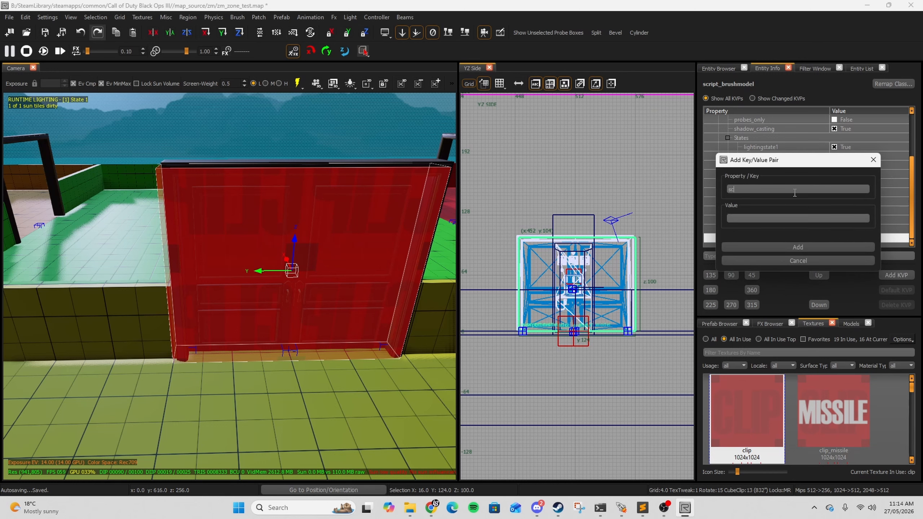
pyautogui.write('ript_noteworthy')
pyautogui.click(797, 246)
# Step: Place a trigger_use_touch at the doors and resize it to cover the whole doorway
pyautogui.click(718, 69)
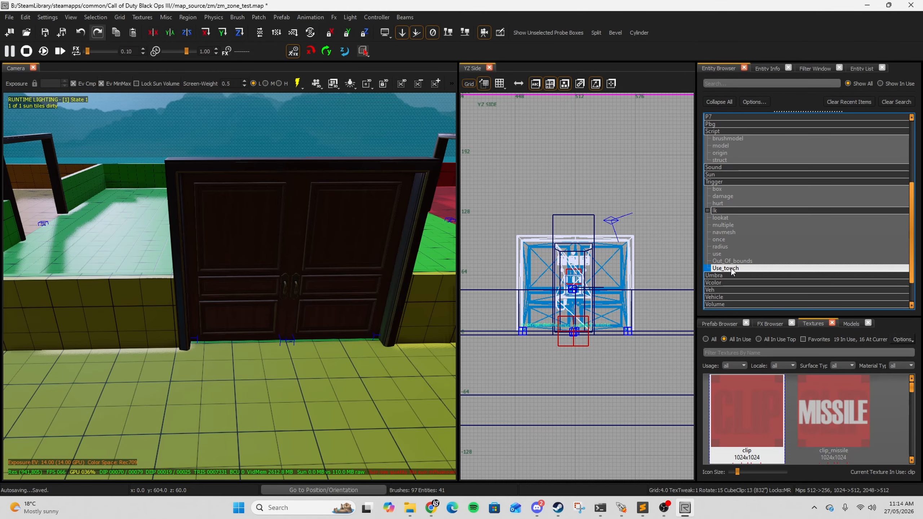
pyautogui.moveTo(730, 269); pyautogui.dragTo(327, 304)
pyautogui.hotkey('ctrl', 'Tab')
pyautogui.hotkey('ctrl', 'Tab')
pyautogui.hotkey('ctrl', 'Tab')
pyautogui.hotkey('ctrl', 'Tab')
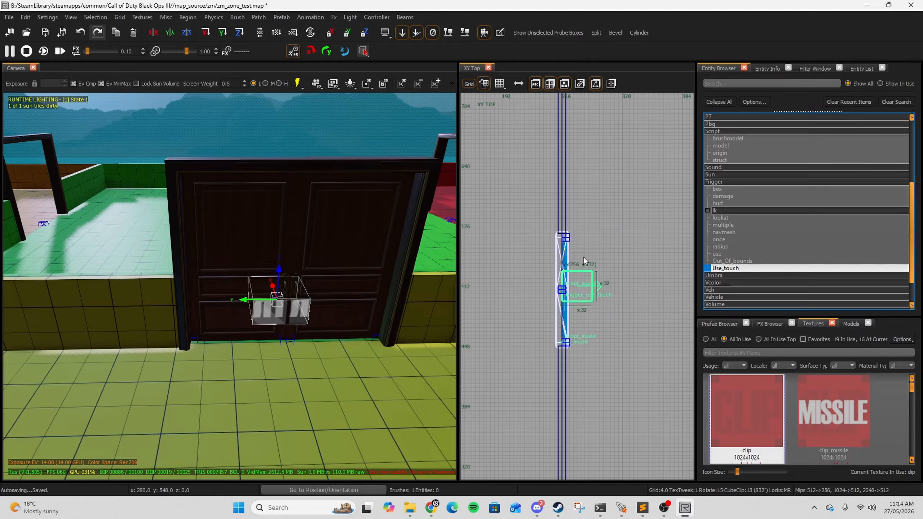
pyautogui.moveTo(580, 287)
pyautogui.mouseDown()
pyautogui.moveTo(565, 243)
pyautogui.moveTo(558, 343)
pyautogui.mouseUp()
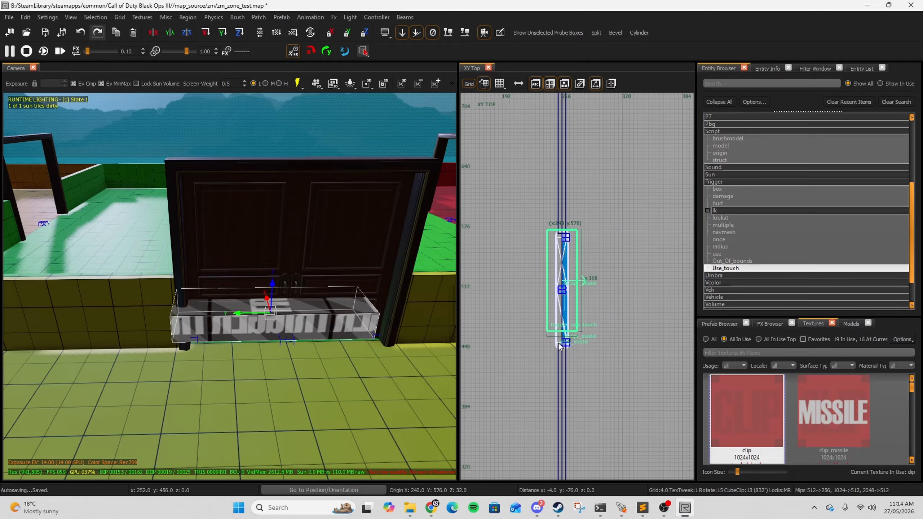
pyautogui.hotkey('ctrl', 'Tab')
pyautogui.moveTo(577, 288); pyautogui.dragTo(581, 176)
# Step: Add a target key with the value power_door_2 to the trigger
pyautogui.press('n')
pyautogui.click(844, 228)
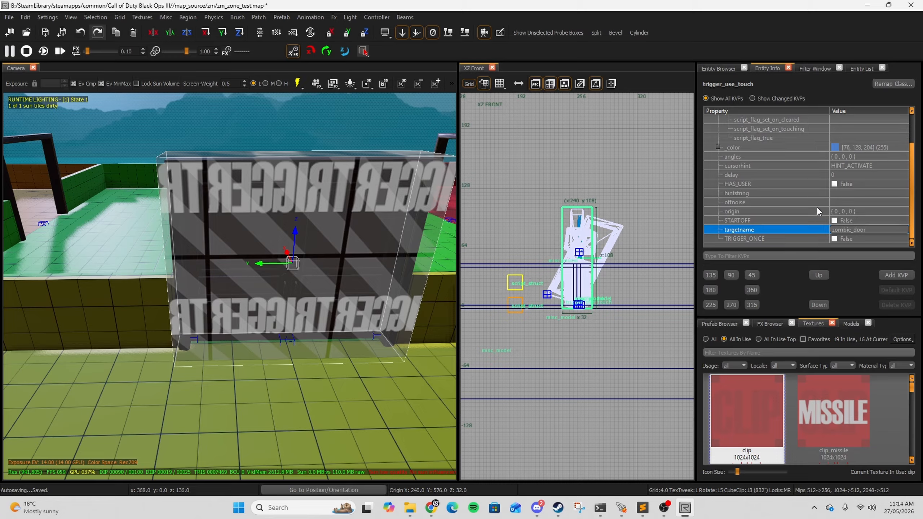
pyautogui.press('Return')
pyautogui.write('target')
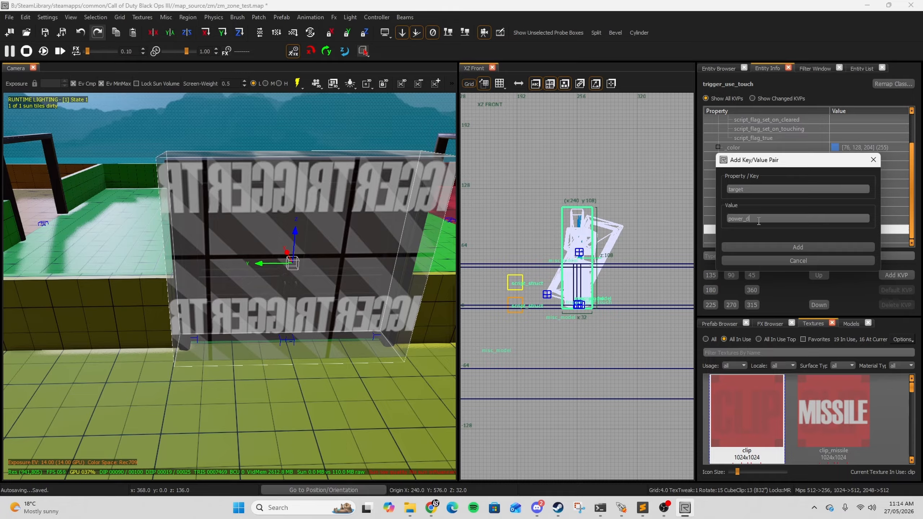
pyautogui.click(762, 247)
# Step: Add a script_noteworthy key to the trigger
pyautogui.write('s')
pyautogui.click(777, 249)
pyautogui.write('sw')
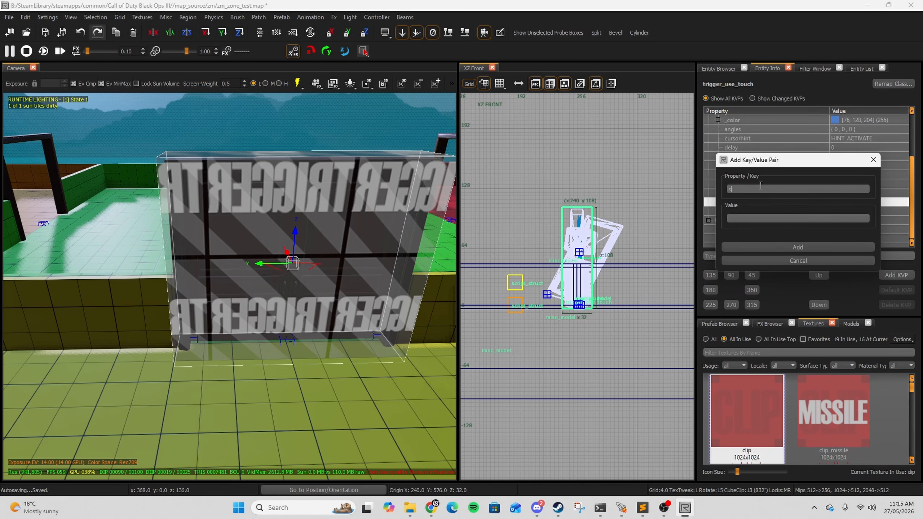
pyautogui.write('ript_no')
pyautogui.write('teworthy')
pyautogui.click(748, 217)
pyautogui.write('electric_door')
pyautogui.click(797, 249)
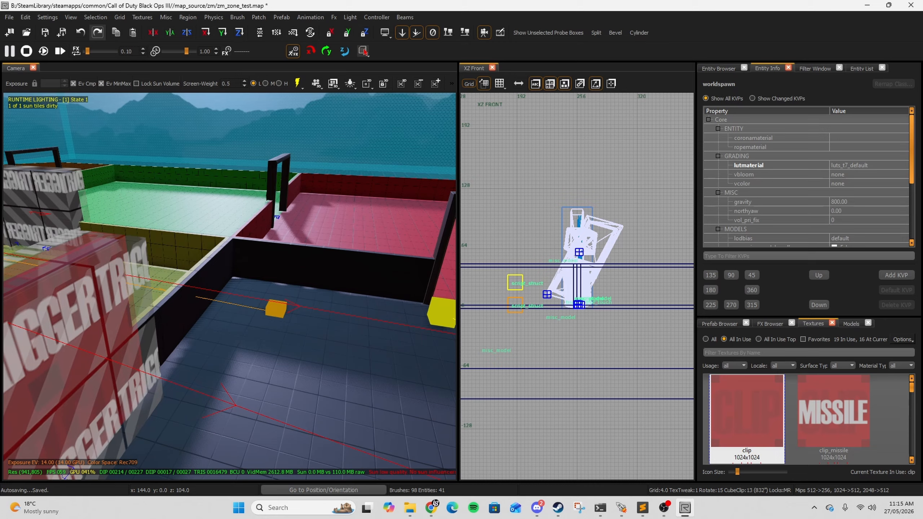
# Step: Select the fallen door, crate and barrel debris models and convert them into script_models
pyautogui.moveTo(276, 283); pyautogui.dragTo(160, 283, button='right')
pyautogui.moveTo(278, 218); pyautogui.dragTo(315, 213, button='right')
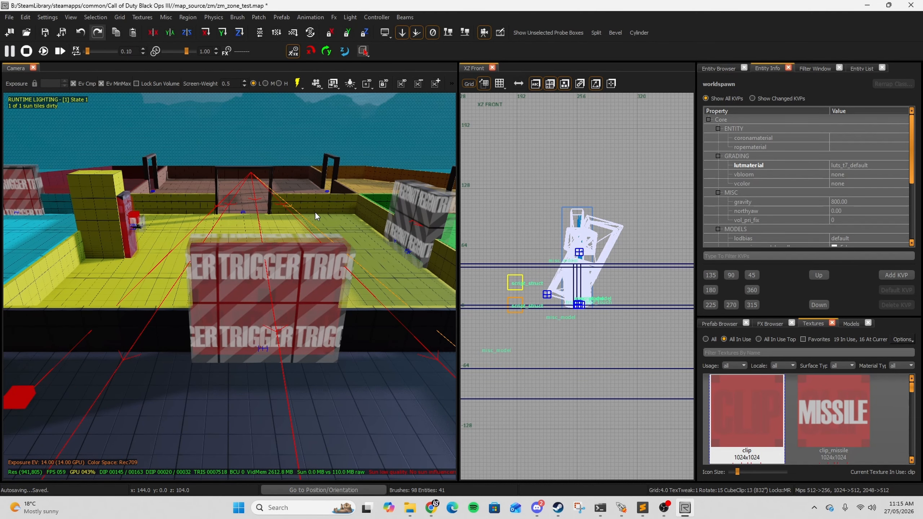
pyautogui.moveTo(252, 303); pyautogui.dragTo(306, 306, button='right')
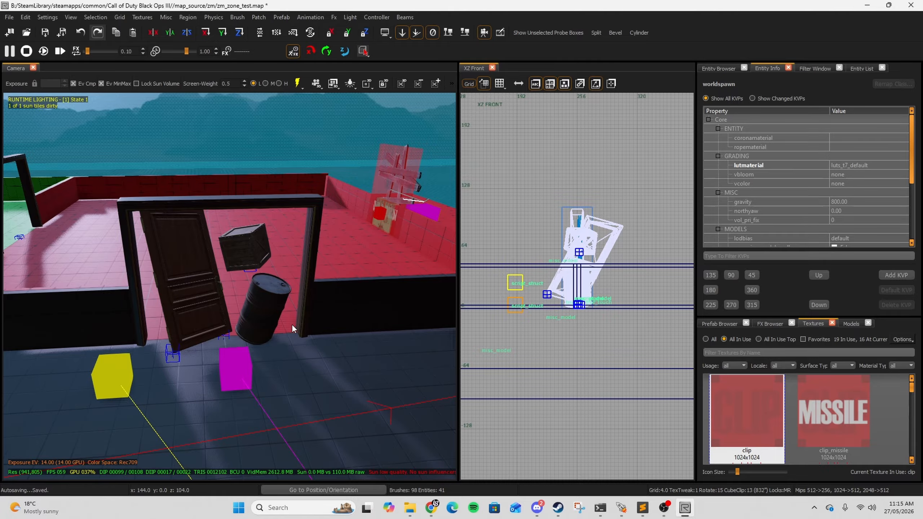
pyautogui.moveTo(200, 308); pyautogui.dragTo(285, 313, button='right')
pyautogui.keyDown('shift'); pyautogui.click(285, 313); pyautogui.keyUp('shift')
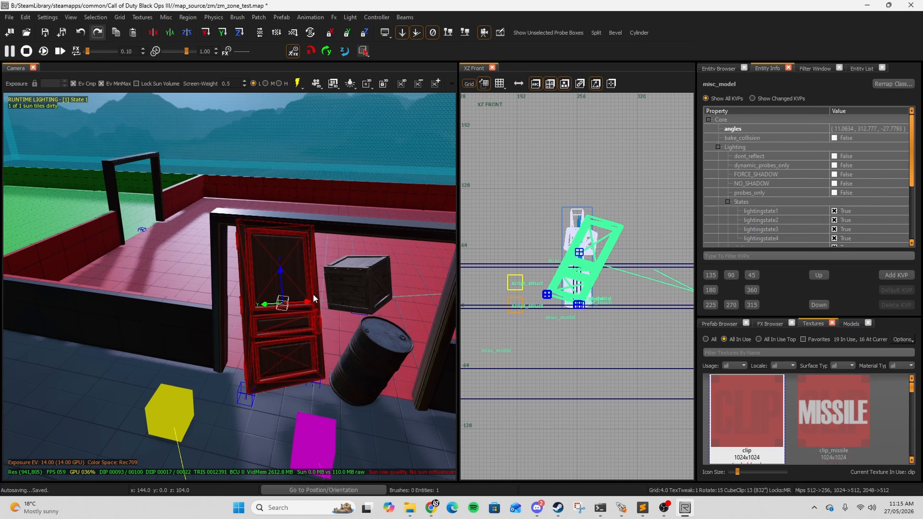
pyautogui.moveTo(314, 295); pyautogui.dragTo(326, 276, button='right')
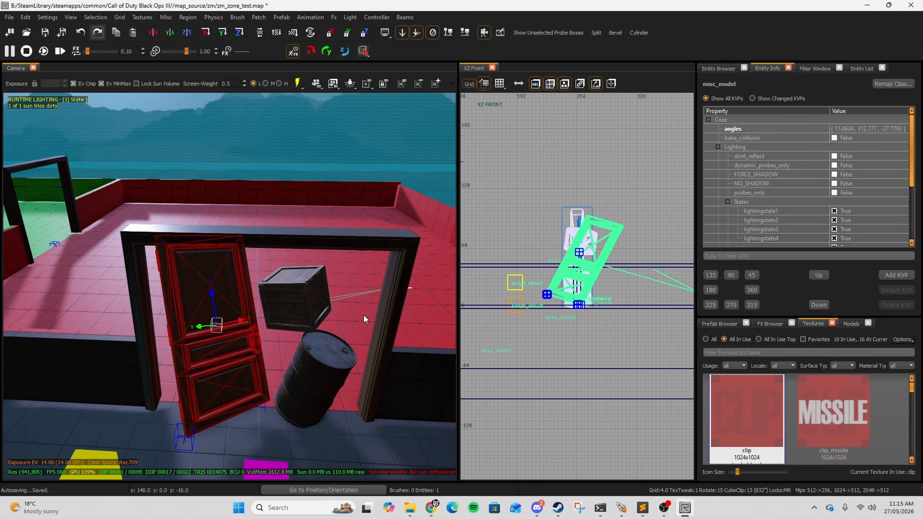
pyautogui.keyDown('shift'); pyautogui.click(305, 301); pyautogui.keyUp('shift')
pyautogui.keyDown('shift'); pyautogui.click(315, 364); pyautogui.keyUp('shift')
pyautogui.click(718, 69)
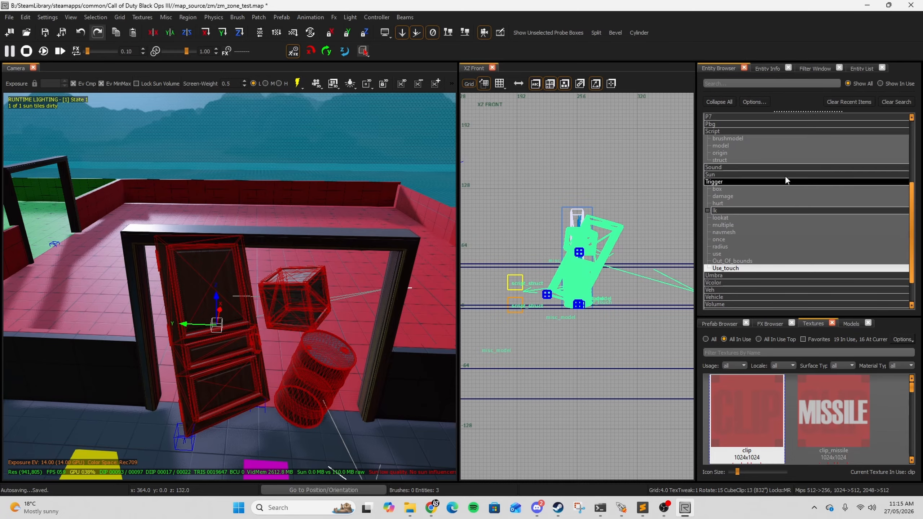
pyautogui.moveTo(736, 148); pyautogui.dragTo(229, 343)
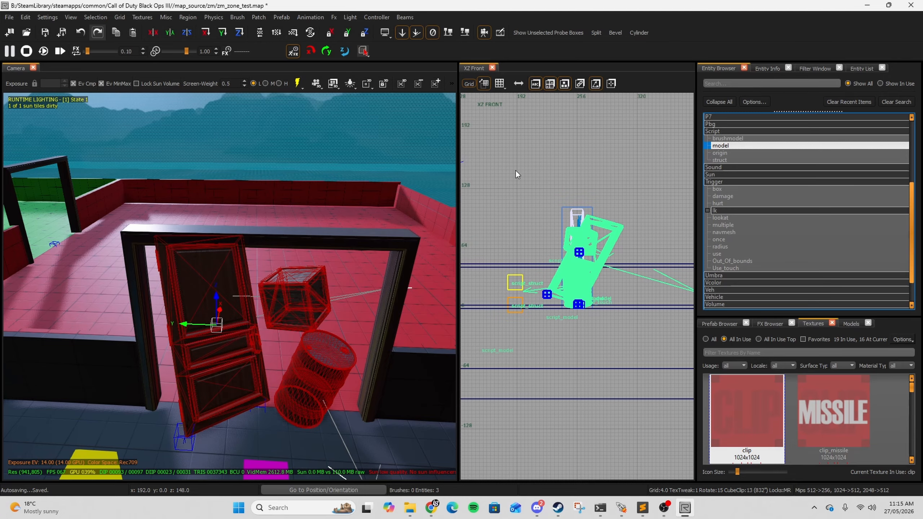
pyautogui.click(767, 68)
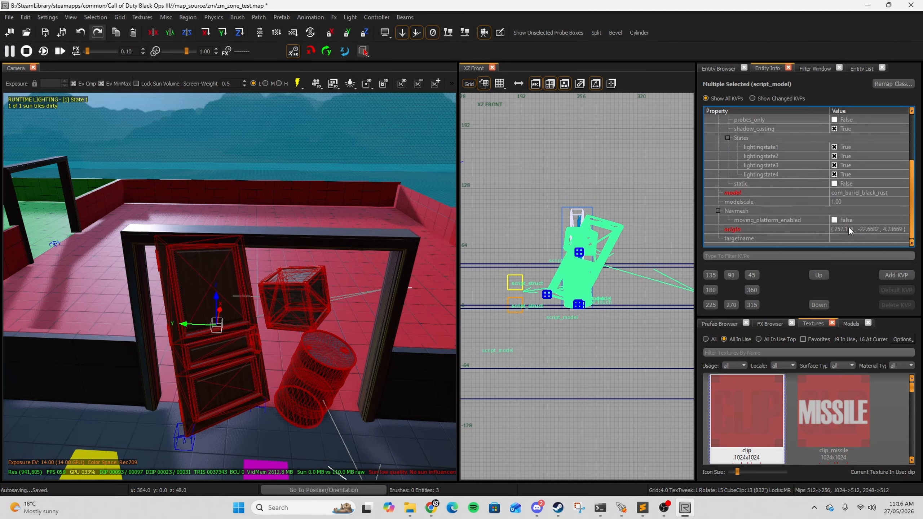
# Step: Set the debris models' targetname to debris1 and add a target key to them
pyautogui.click(845, 239)
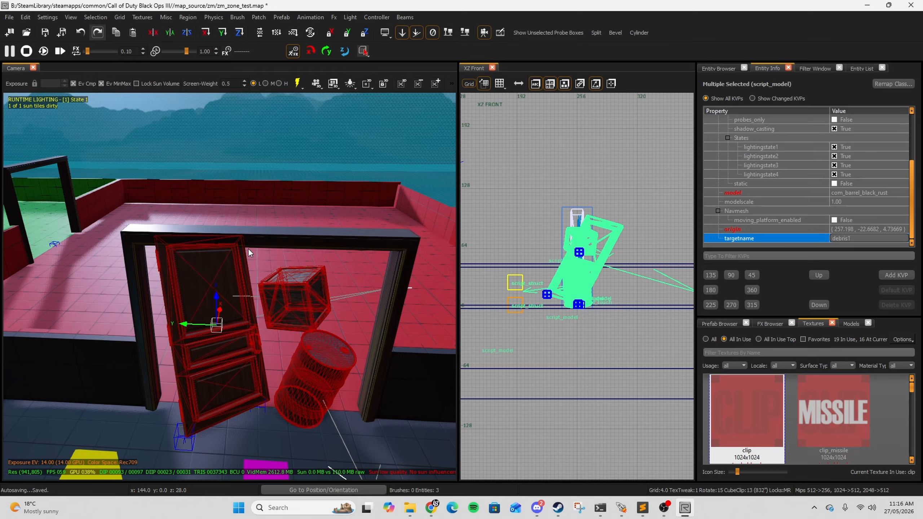
pyautogui.click(895, 275)
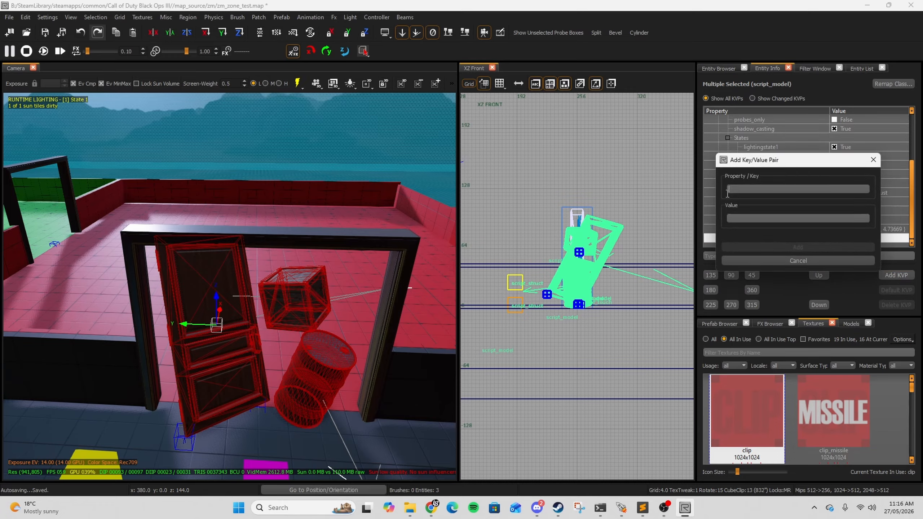
pyautogui.write('target')
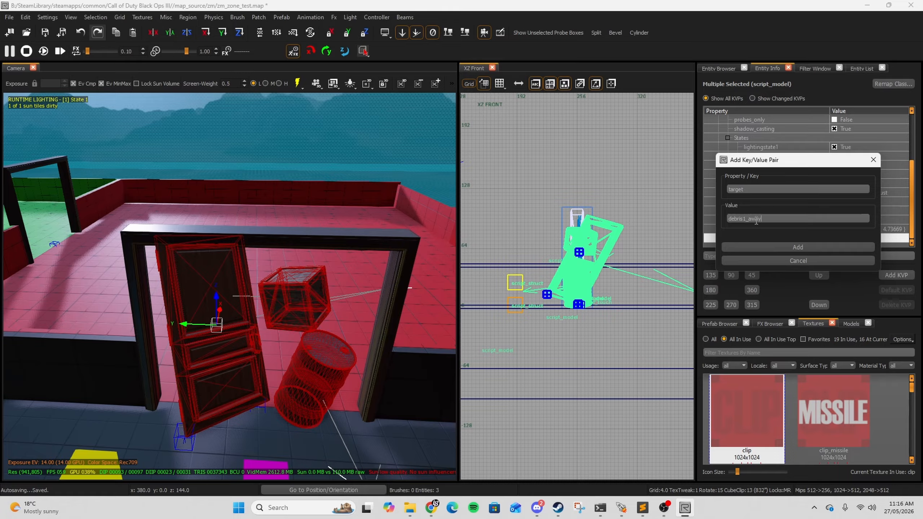
pyautogui.press('Return')
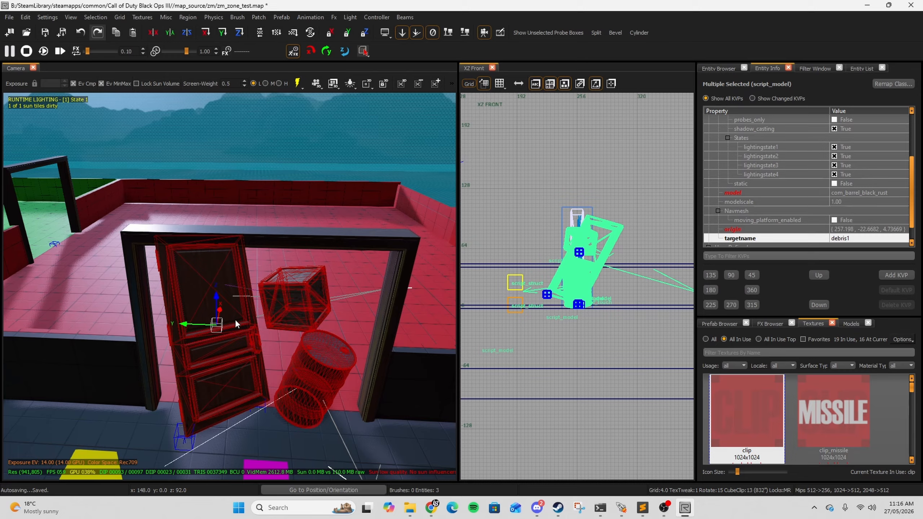
# Step: Place a script_struct from the entity browser near the debris and raise it high above the doorway
pyautogui.click(727, 67)
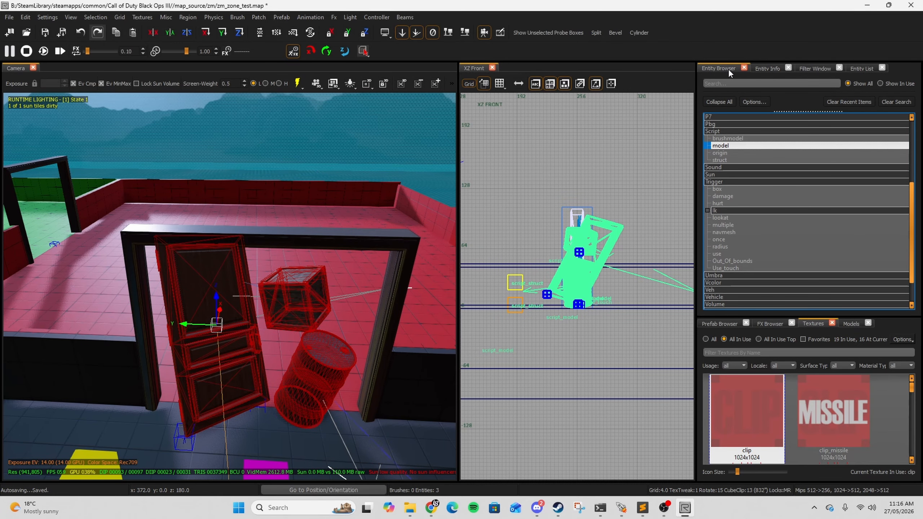
pyautogui.click(720, 160)
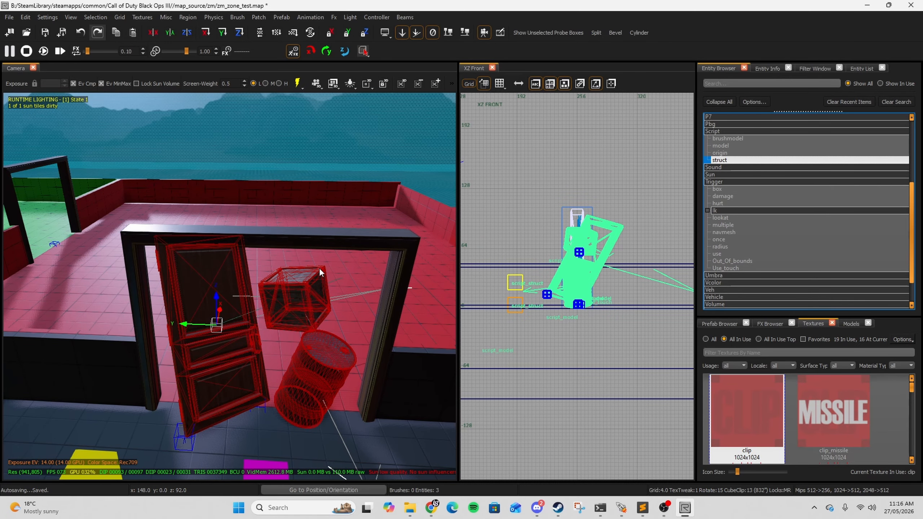
pyautogui.press('Escape')
pyautogui.moveTo(319, 268); pyautogui.dragTo(329, 249, button='right')
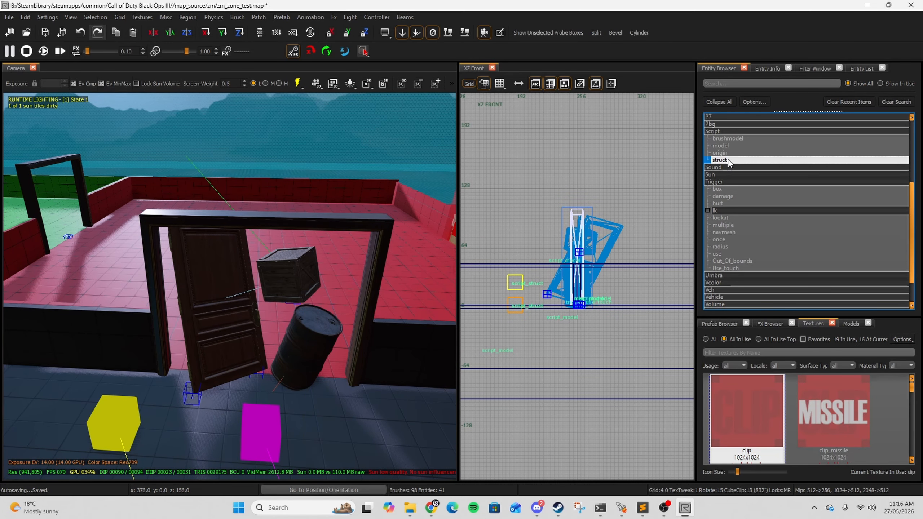
pyautogui.moveTo(724, 161); pyautogui.dragTo(237, 389)
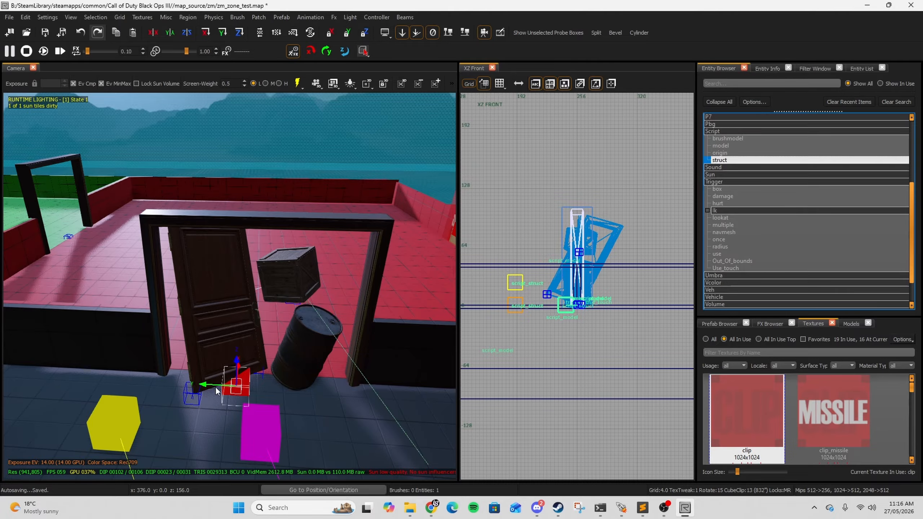
pyautogui.moveTo(568, 304); pyautogui.dragTo(576, 137)
# Step: Set the script_struct's targetname to debris1_away
pyautogui.scroll(-8, 242, 245)
pyautogui.scroll(5, 242, 244)
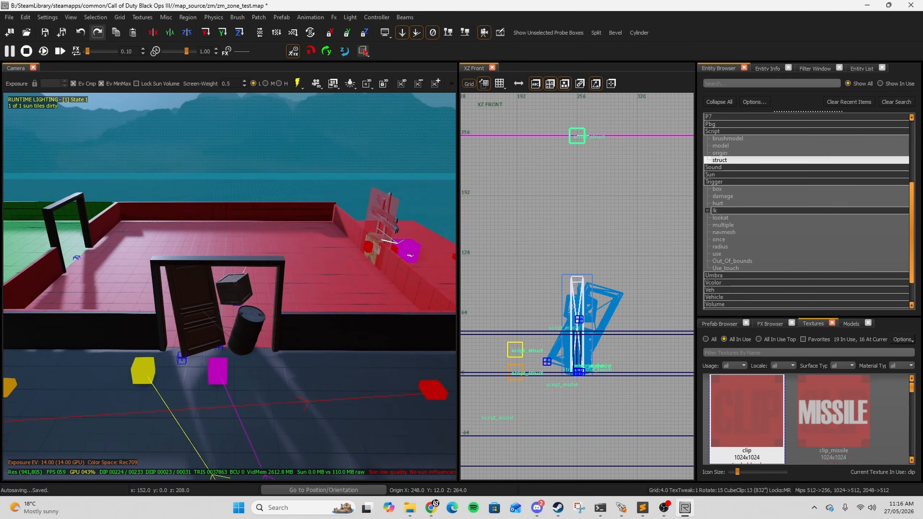
pyautogui.moveTo(244, 251); pyautogui.dragTo(247, 247, button='right')
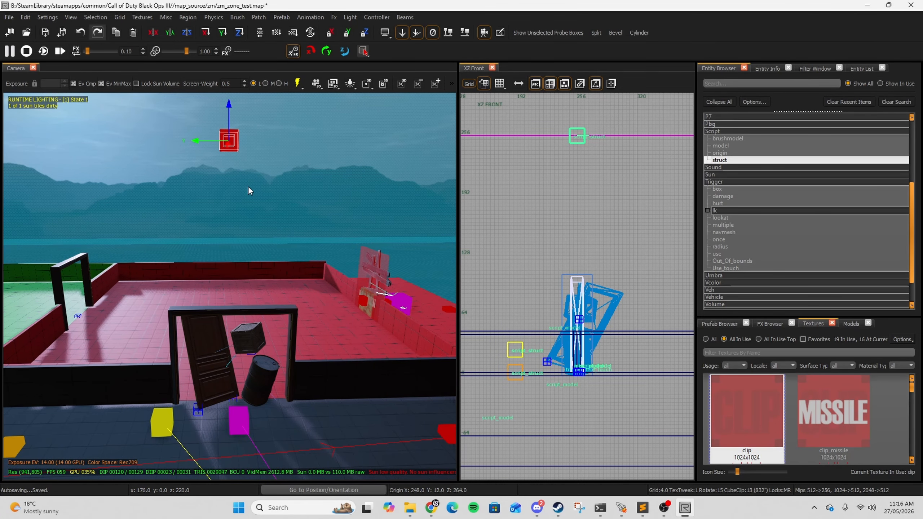
pyautogui.moveTo(244, 186); pyautogui.dragTo(243, 184, button='right')
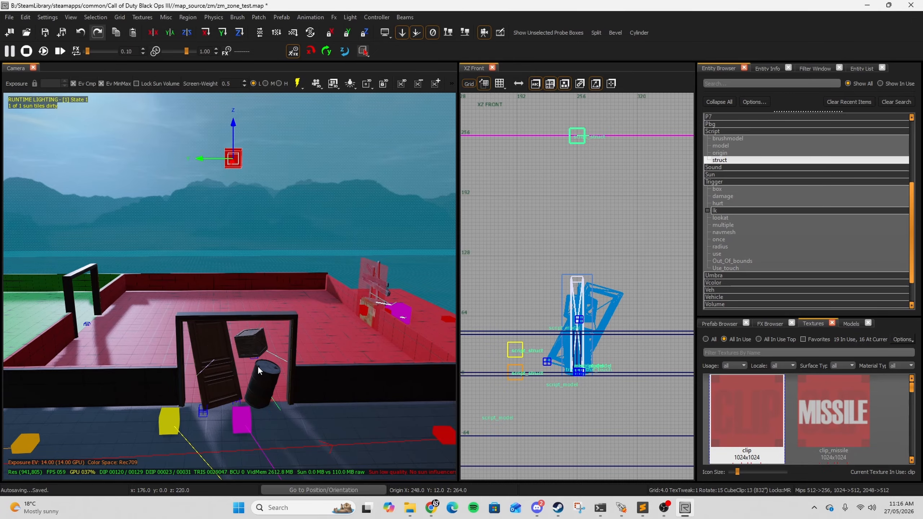
pyautogui.click(766, 69)
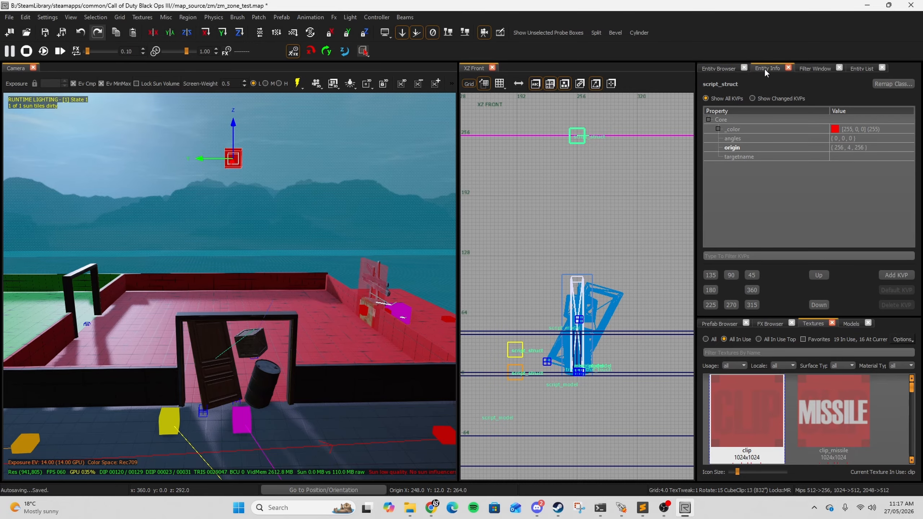
pyautogui.click(848, 157)
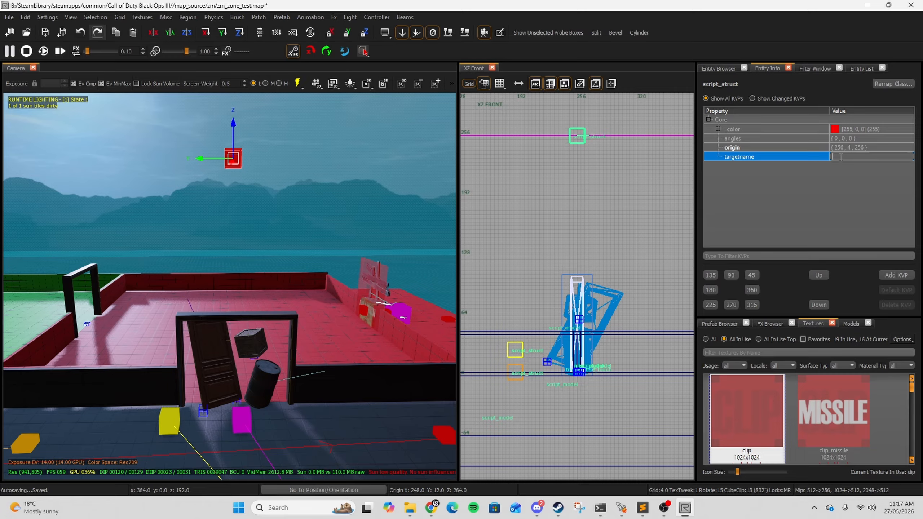
pyautogui.write('DEFR')
pyautogui.press('BackSpace')
pyautogui.press('BackSpace')
pyautogui.press('BackSpace')
pyautogui.press('BackSpace')
pyautogui.press('BackSpace')
pyautogui.write('debris1_away')
# Step: Draw a clip-textured brush about 84 by 124 by 116 units enclosing the debris
pyautogui.moveTo(378, 227); pyautogui.dragTo(378, 227, button='right')
pyautogui.press('w')
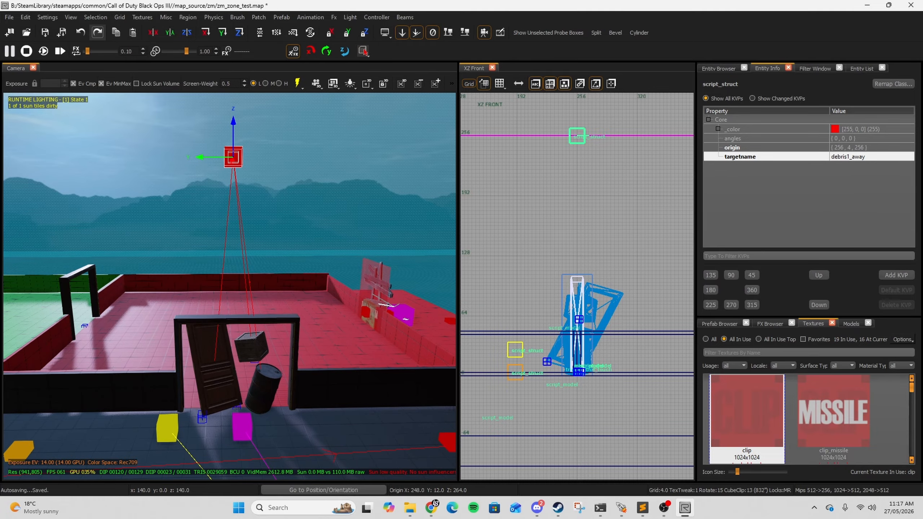
pyautogui.moveTo(212, 358); pyautogui.dragTo(212, 359, button='right')
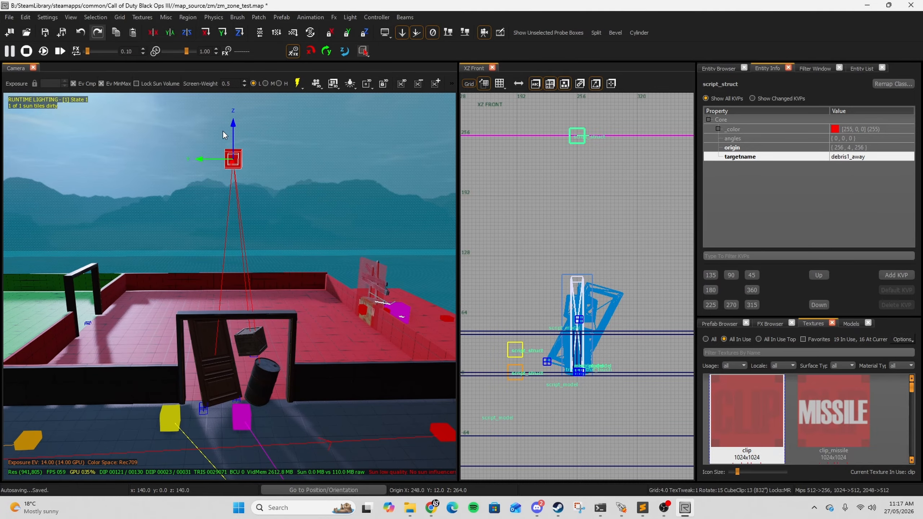
pyautogui.press('d')
pyautogui.moveTo(339, 315); pyautogui.dragTo(336, 299, button='right')
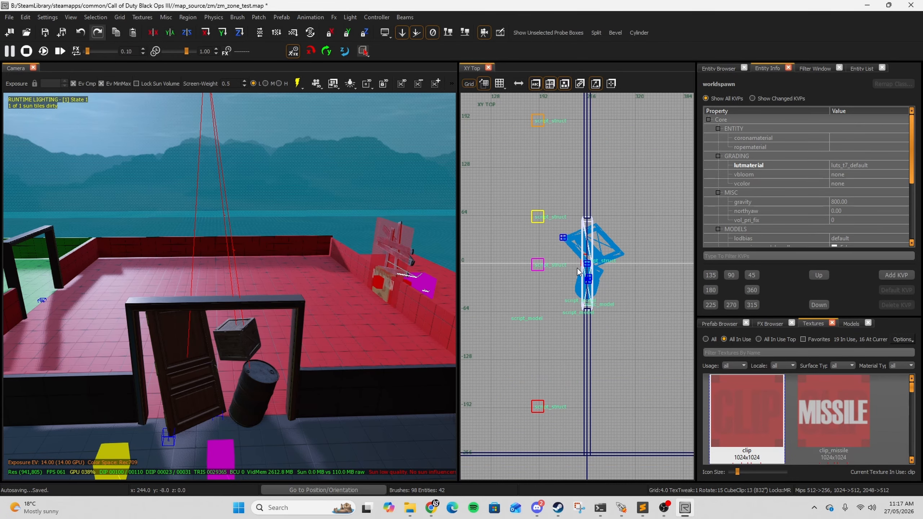
pyautogui.moveTo(592, 243); pyautogui.dragTo(594, 256, button='right')
pyautogui.click(744, 409)
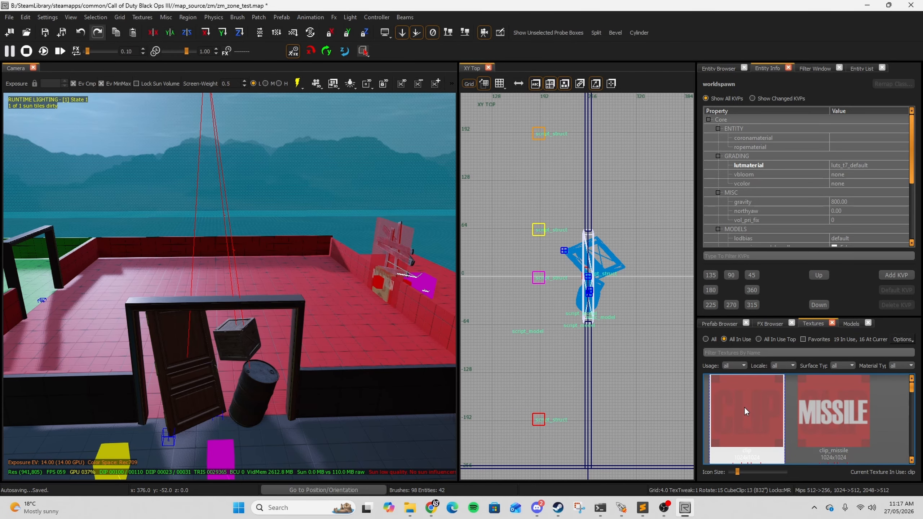
pyautogui.moveTo(563, 225)
pyautogui.mouseDown()
pyautogui.moveTo(616, 326)
pyautogui.moveTo(596, 311)
pyautogui.mouseUp()
pyautogui.scroll(3, 597, 311)
pyautogui.moveTo(596, 307); pyautogui.dragTo(575, 317, button='right')
pyautogui.moveTo(637, 293); pyautogui.dragTo(656, 292)
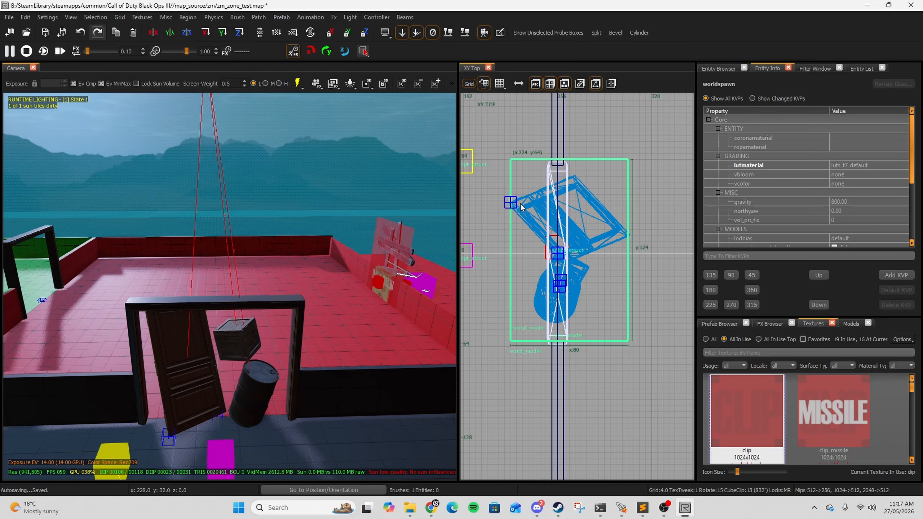
pyautogui.moveTo(494, 216); pyautogui.dragTo(480, 217)
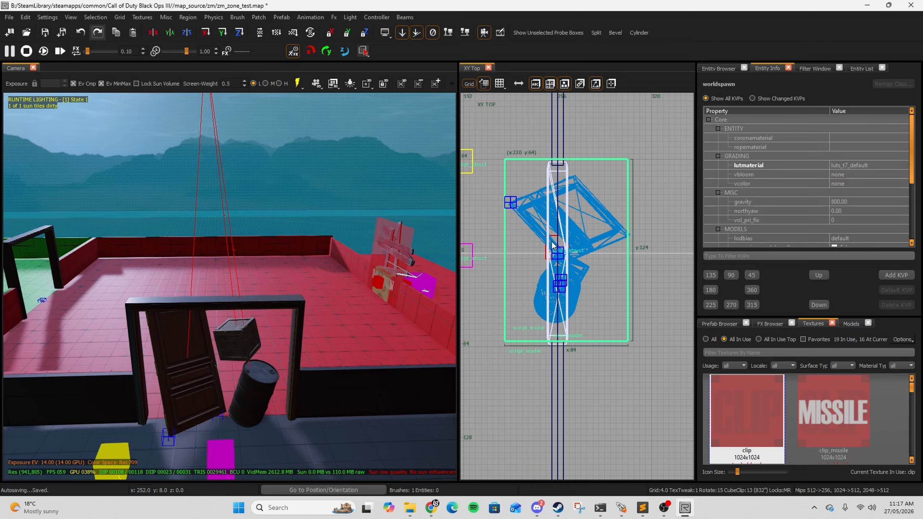
pyautogui.hotkey('ctrl', 'Tab')
pyautogui.scroll(-5, 581, 225)
pyautogui.moveTo(581, 262); pyautogui.dragTo(579, 386)
pyautogui.moveTo(589, 187)
pyautogui.mouseDown()
pyautogui.moveTo(586, 260)
pyautogui.moveTo(567, 289)
pyautogui.mouseUp()
pyautogui.scroll(5, 582, 288)
pyautogui.scroll(-4, 610, 345)
pyautogui.scroll(3, 607, 426)
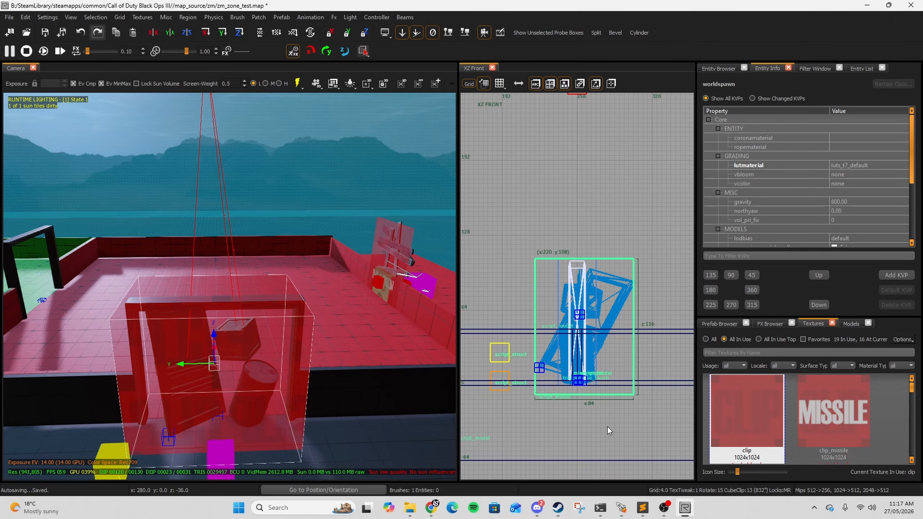
# Step: Convert the clip brush into a script_brushmodel
pyautogui.hotkey('ctrl', 'Tab')
pyautogui.click(719, 69)
pyautogui.click(726, 153)
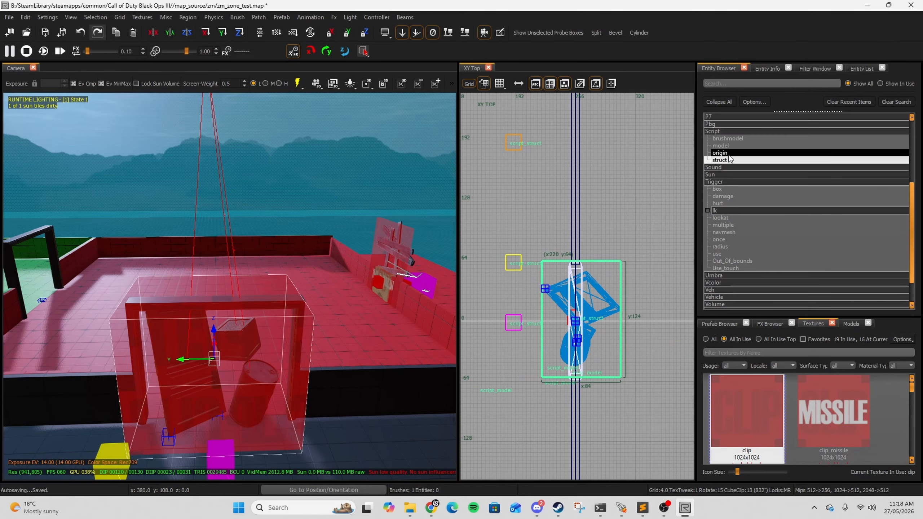
pyautogui.moveTo(733, 138)
pyautogui.mouseDown()
pyautogui.moveTo(237, 394)
pyautogui.moveTo(267, 380)
pyautogui.mouseUp()
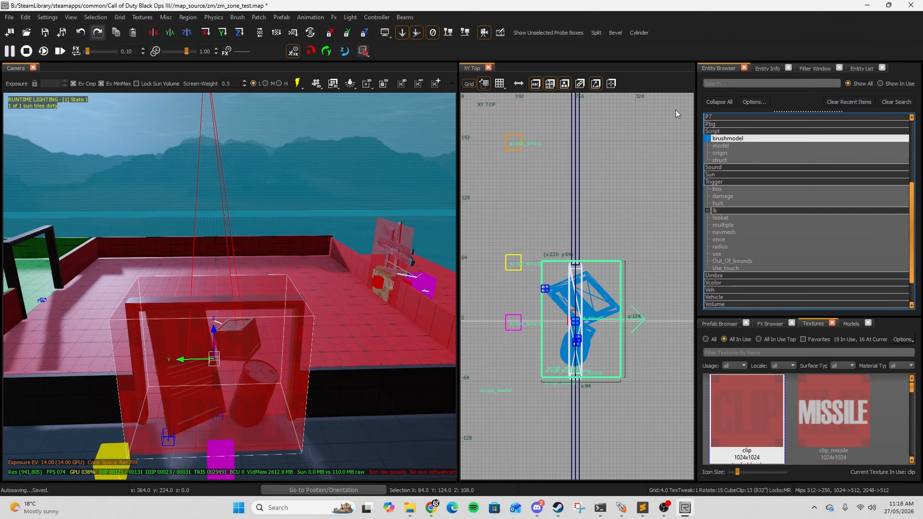
# Step: Set the script_brushmodel's targetname to debris1
pyautogui.click(767, 69)
pyautogui.scroll(-1, 876, 212)
pyautogui.scroll(1, 860, 170)
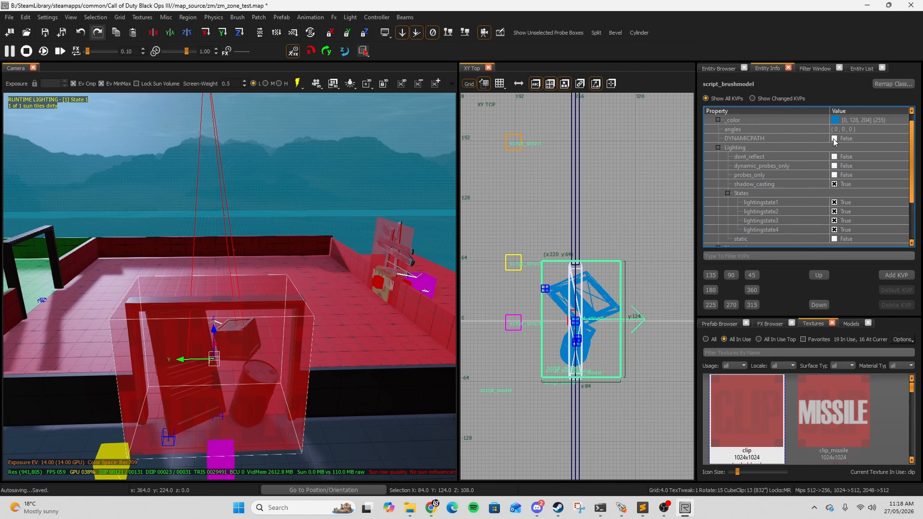
pyautogui.scroll(-2, 807, 176)
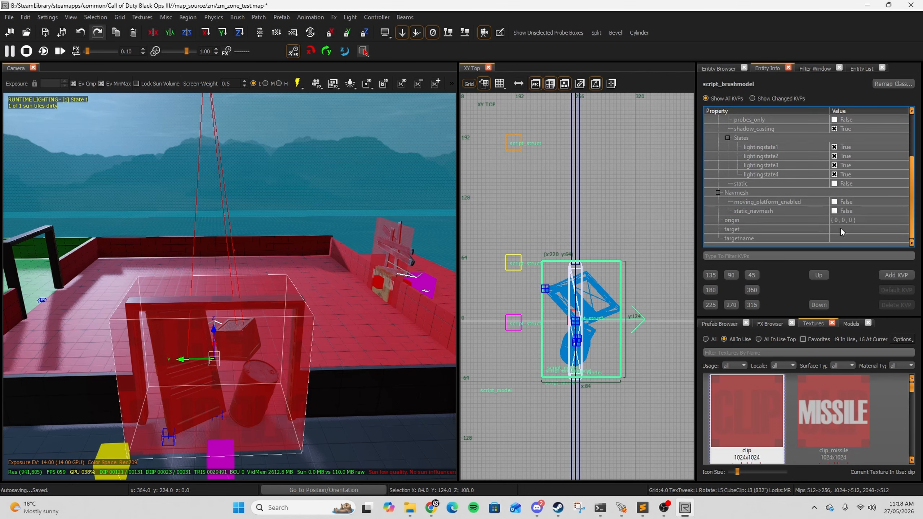
pyautogui.click(838, 238)
pyautogui.write('DEBRI')
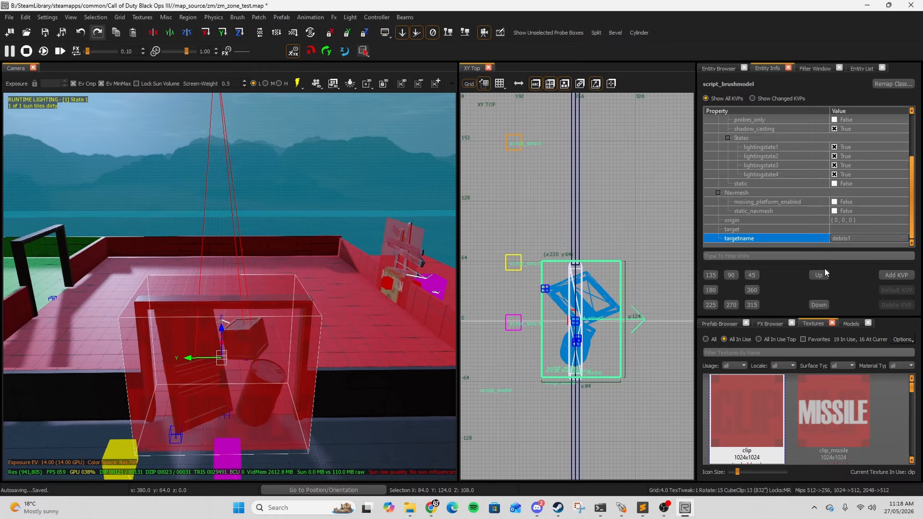
pyautogui.press('Return')
# Step: Add a script_noteworthy key to the script_brushmodel
pyautogui.click(895, 275)
pyautogui.write('script_noteworthy')
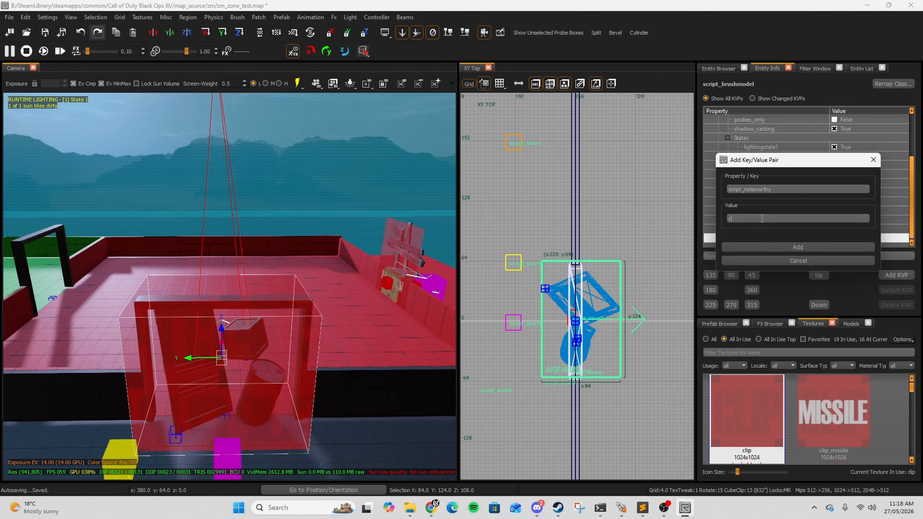
pyautogui.click(795, 247)
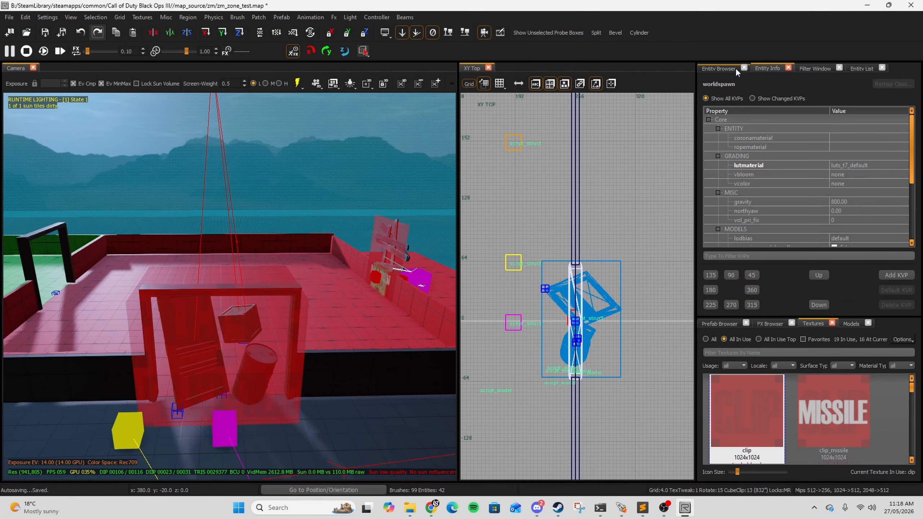
# Step: Place a trigger_use_touch over the debris
pyautogui.click(729, 70)
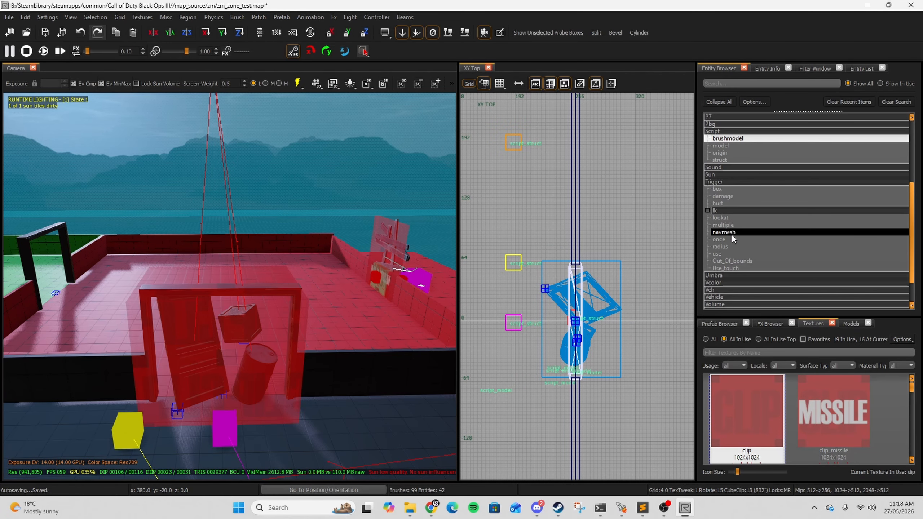
pyautogui.moveTo(731, 269); pyautogui.dragTo(145, 400)
# Step: Add a target key with the value debris1 to the trigger
pyautogui.click(842, 229)
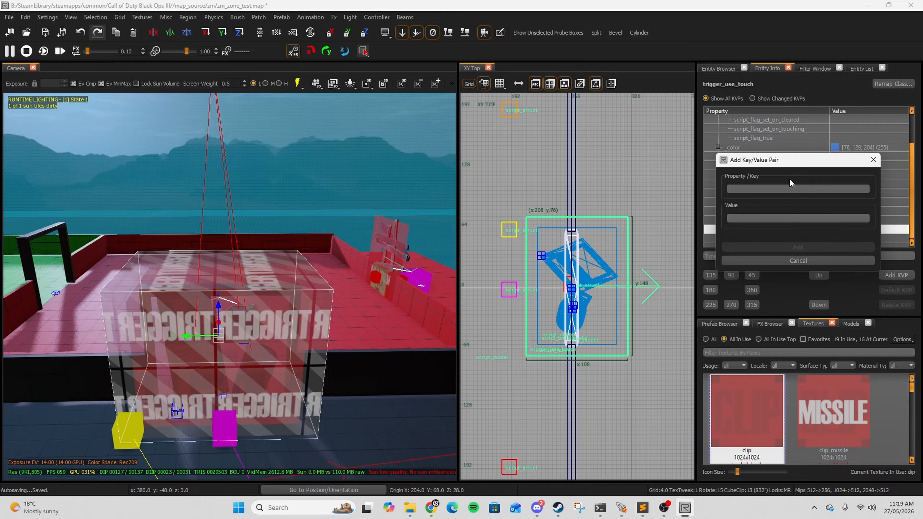
pyautogui.write('target')
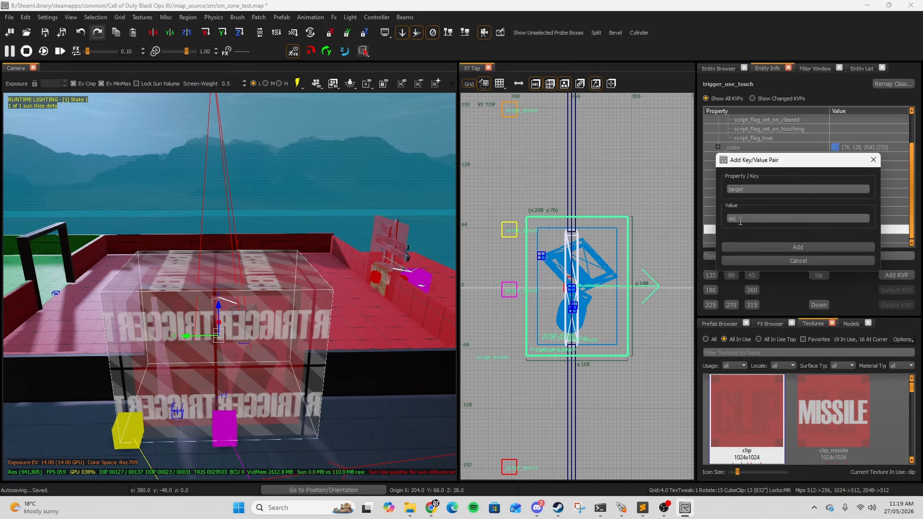
pyautogui.click(792, 247)
# Step: Add a zombie_cost key with the value 100 to the trigger
pyautogui.doubleClick(793, 247)
pyautogui.write('zom')
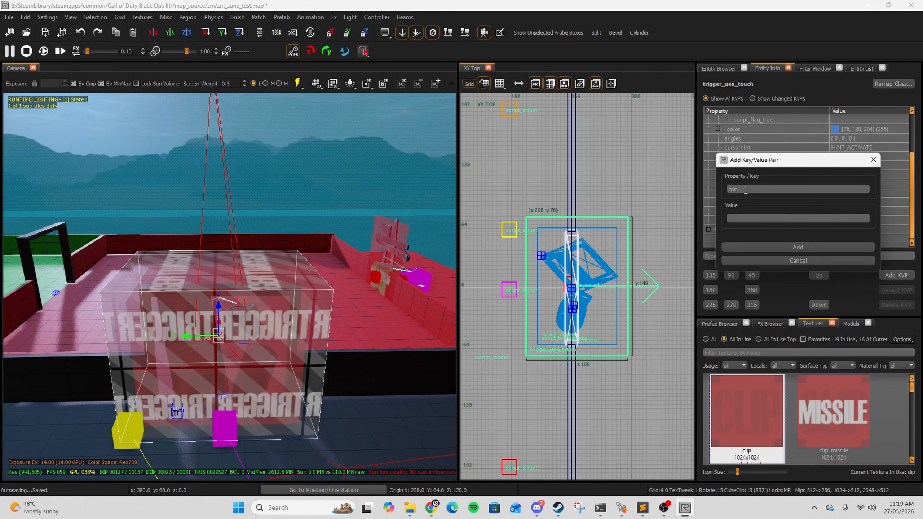
pyautogui.write('bie_cost1000')
pyautogui.click(797, 247)
# Step: Add a script_flag key to the debris trigger
pyautogui.click(762, 188)
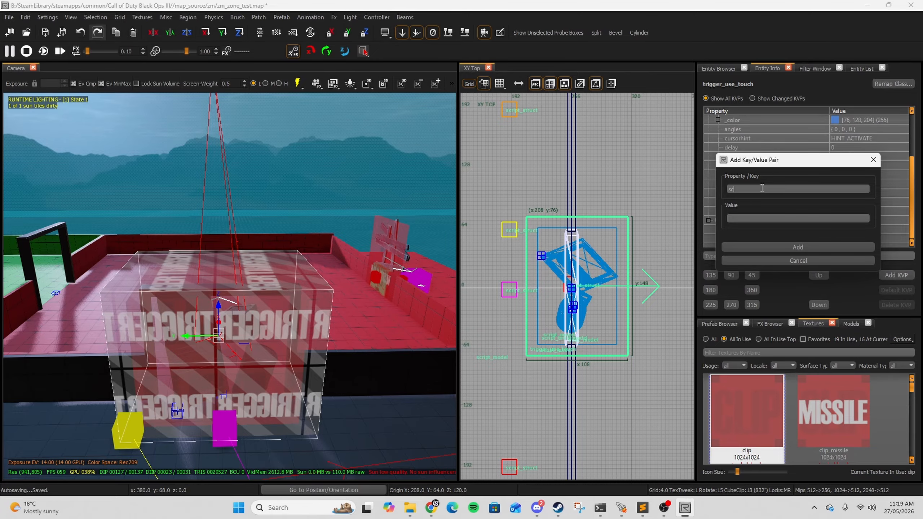
pyautogui.write('script')
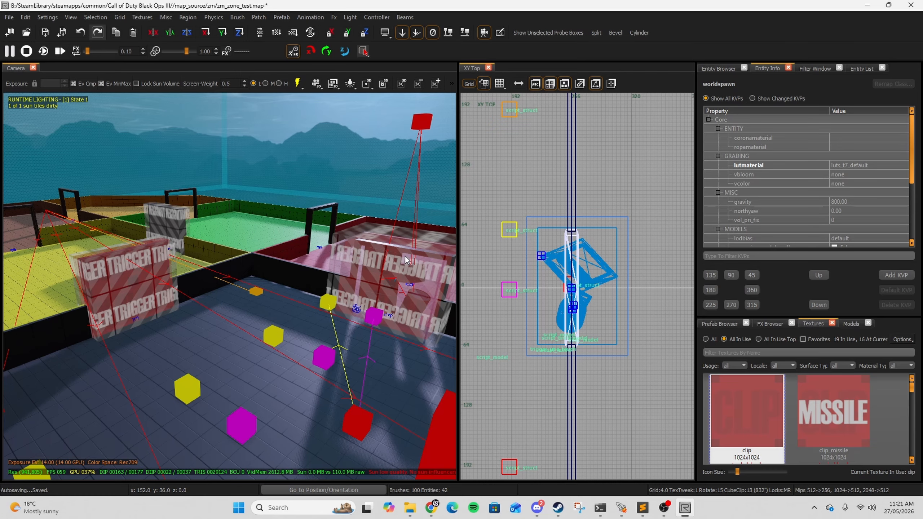
pyautogui.click(423, 276)
pyautogui.scroll(-5, 878, 158)
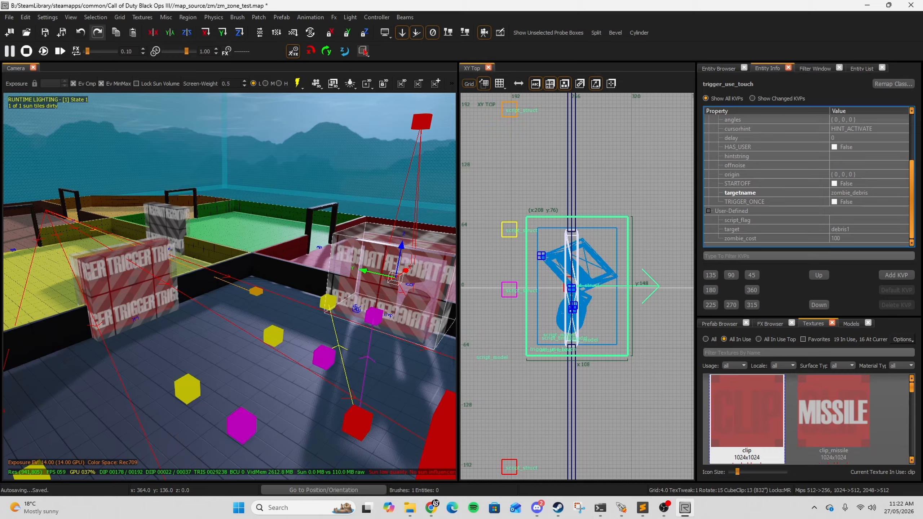
pyautogui.press('w')
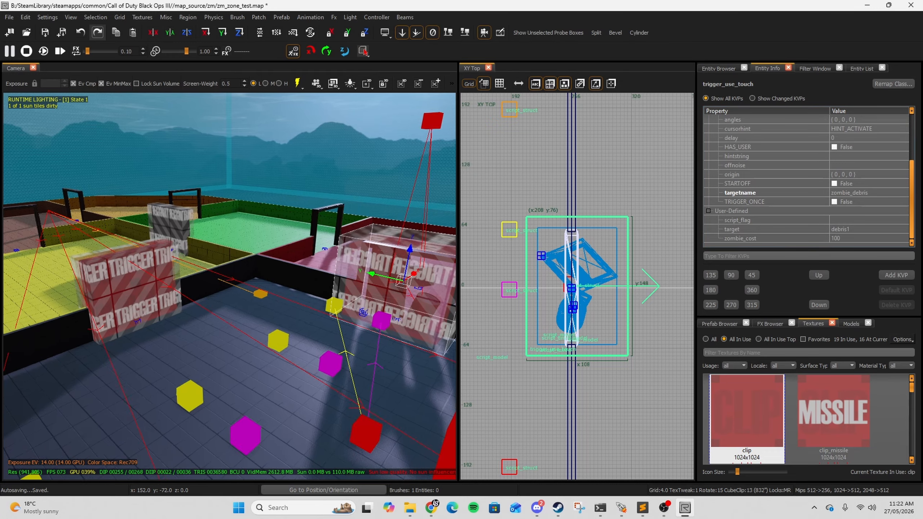